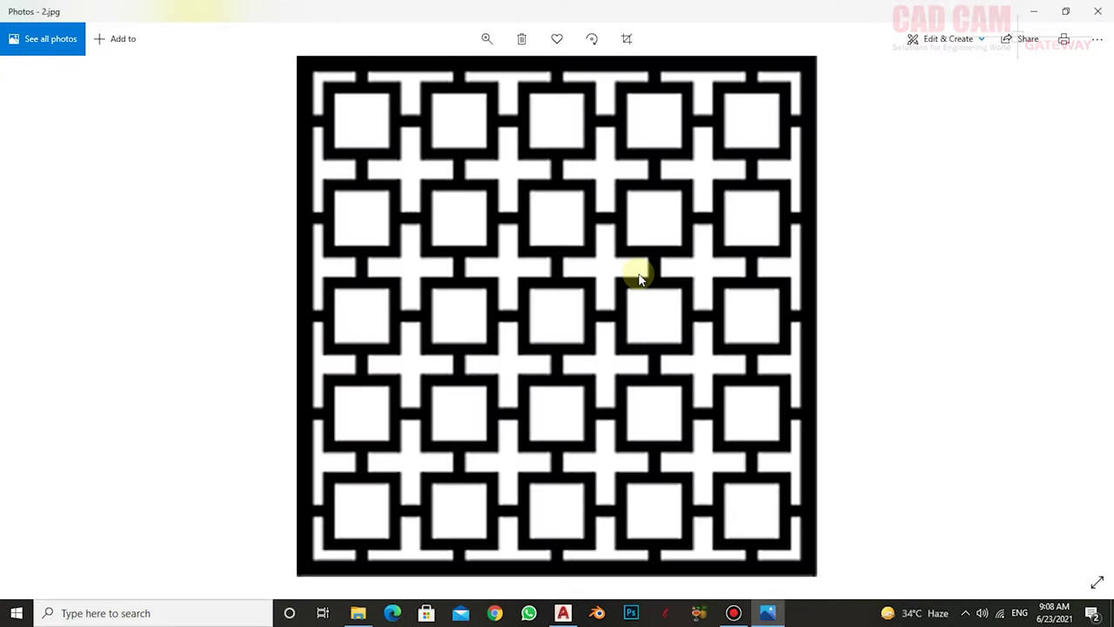
- Crop the reference image in Photos down to the top-left square unit
click(626, 38)
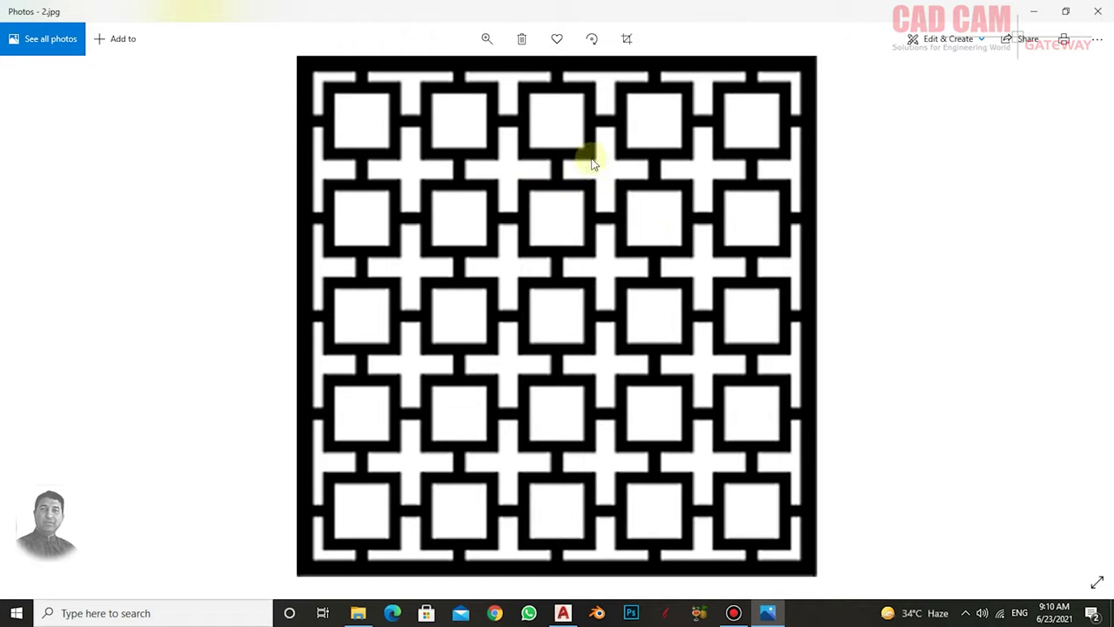
click(626, 38)
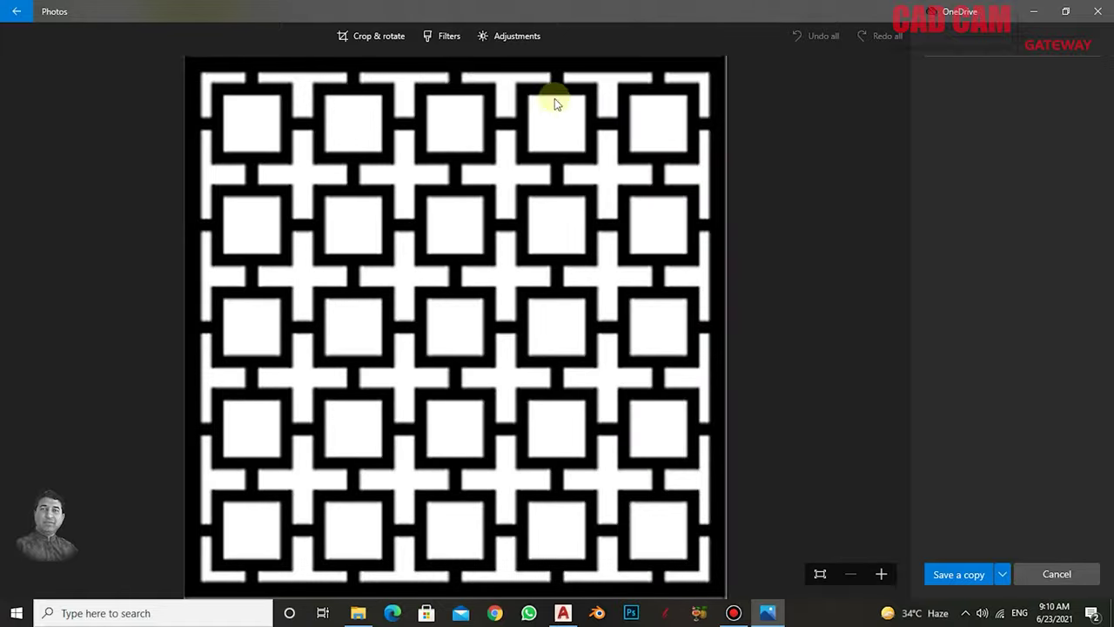
click(364, 39)
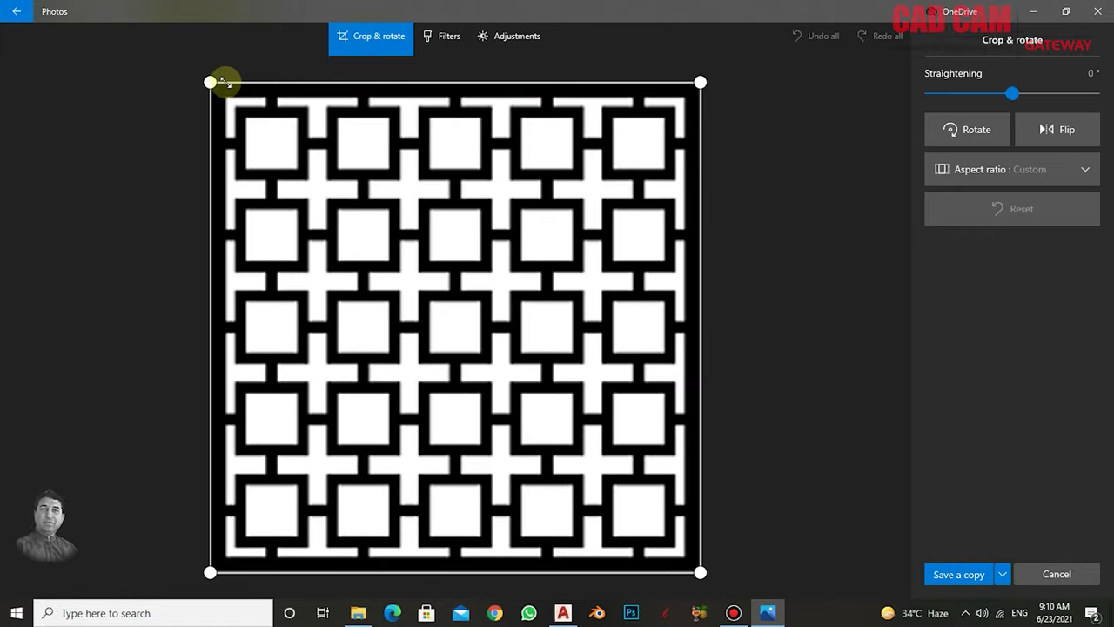
drag(211, 82, 320, 190)
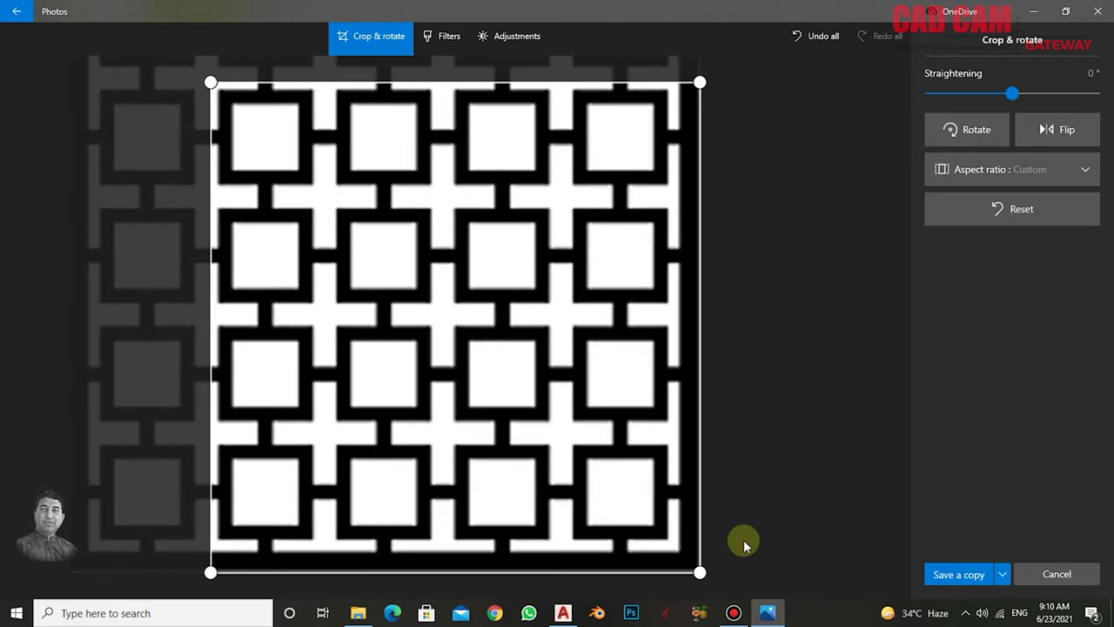
mouse_move(702, 574)
mouse_down()
mouse_move(341, 182)
mouse_move(325, 197)
mouse_up()
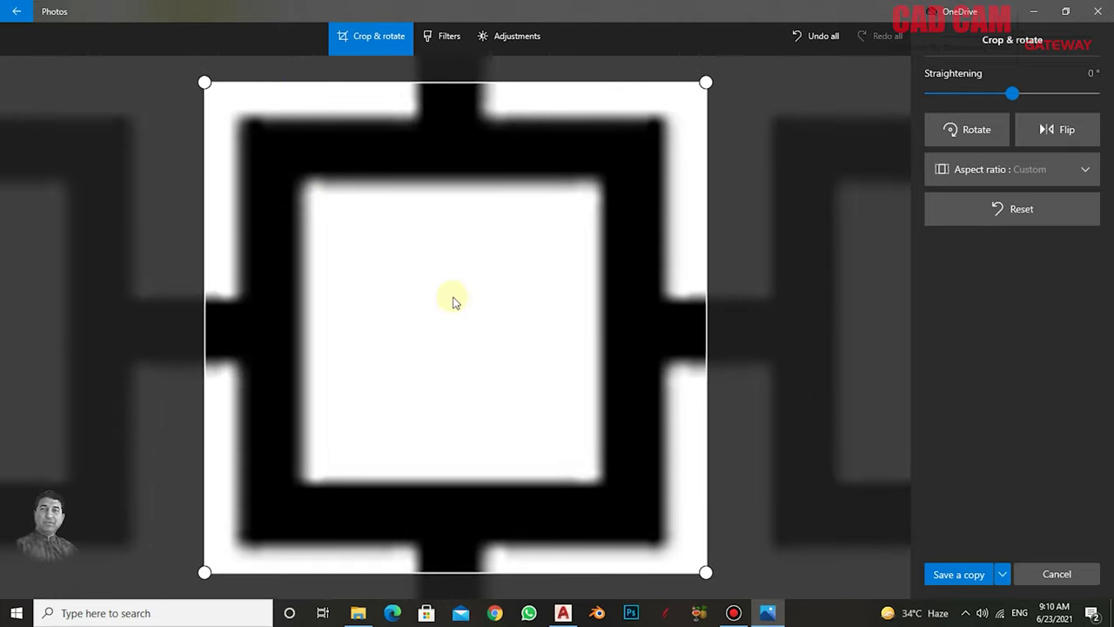
- Fine-tune the crop edges around that unit, then revert to the full image
drag(204, 78, 250, 130)
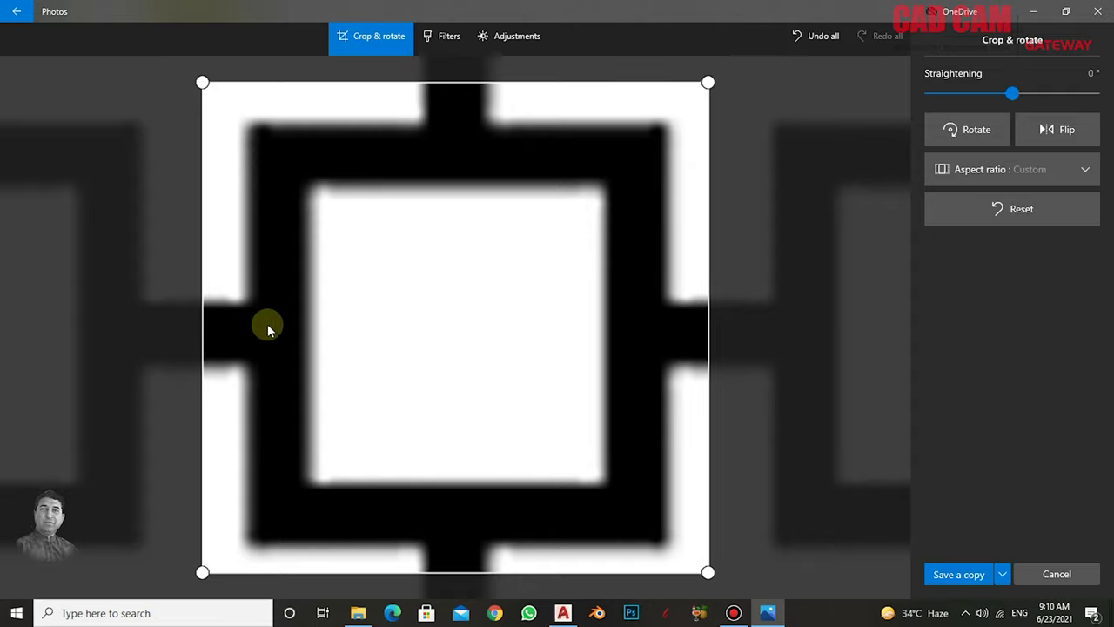
drag(205, 317, 199, 316)
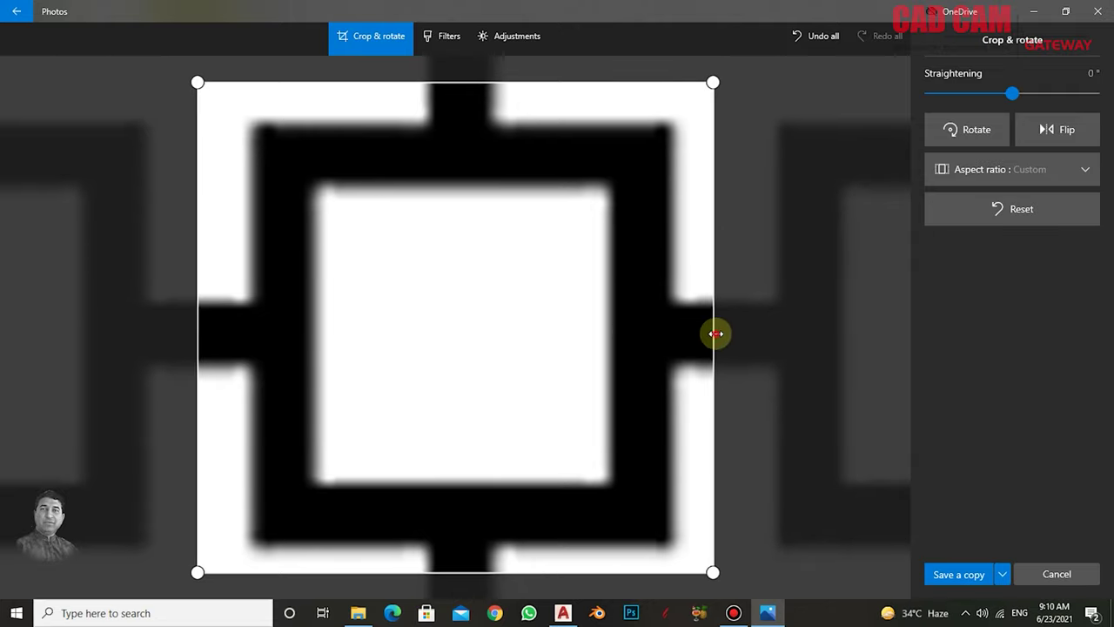
drag(715, 333, 726, 333)
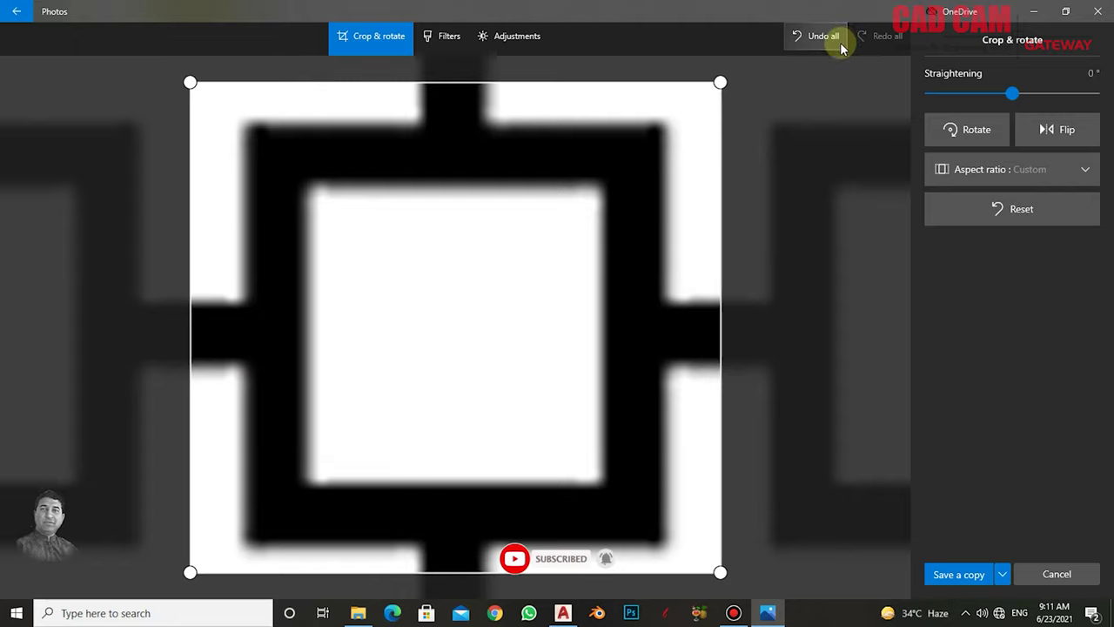
click(827, 36)
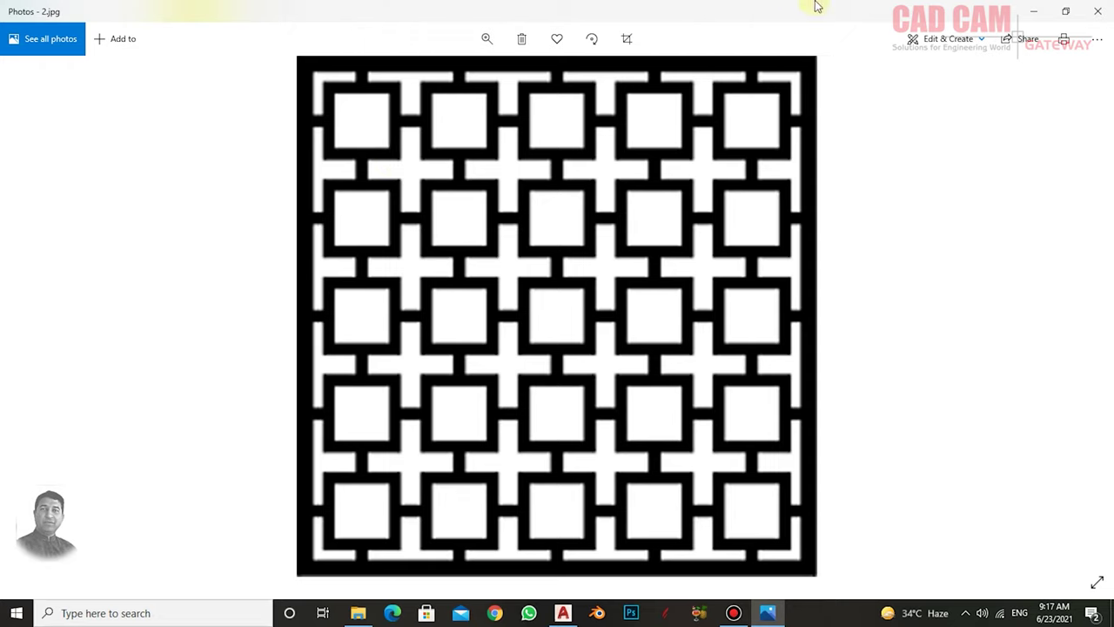
- Start a new blank AutoCAD drawing with the grid turned off
click(563, 612)
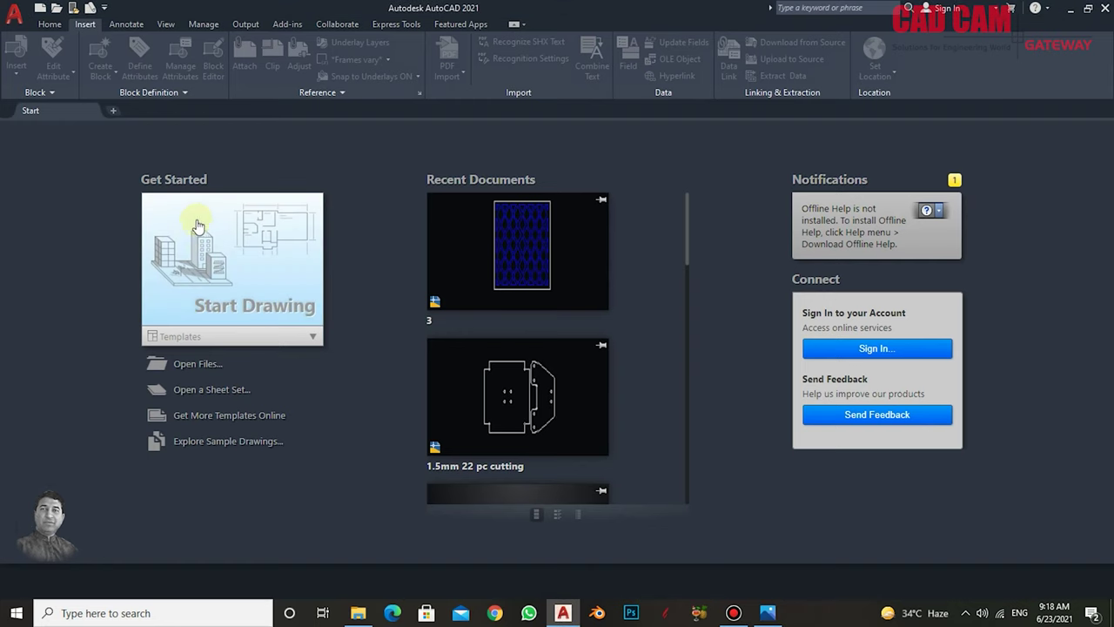
click(510, 254)
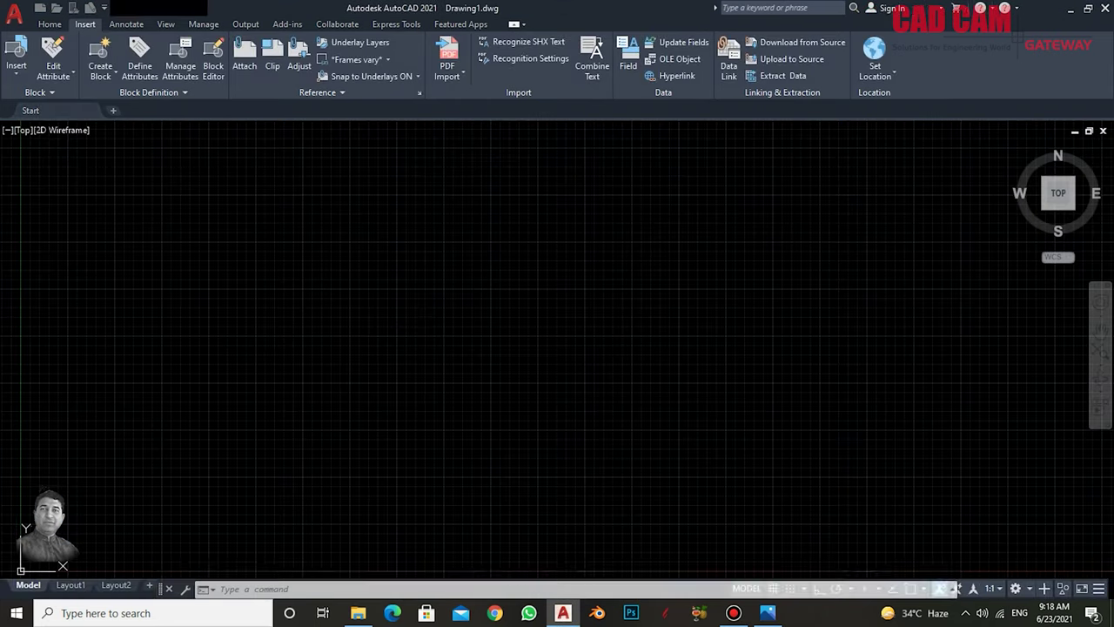
click(779, 588)
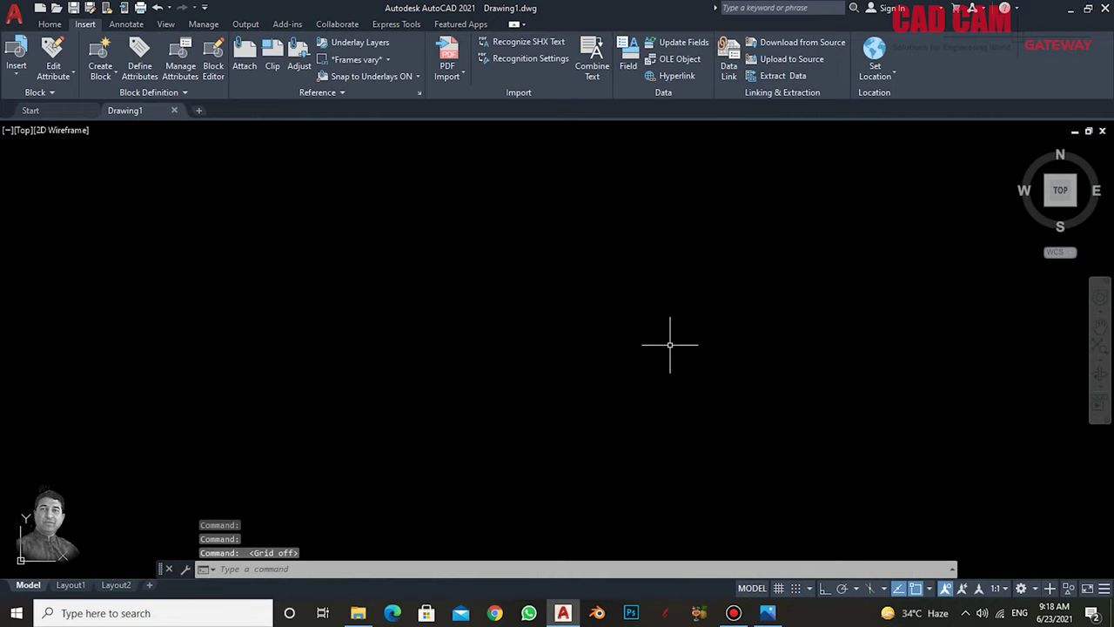
- Set the drawing's length units to Architectural using the UN command
text(u)
text(n)
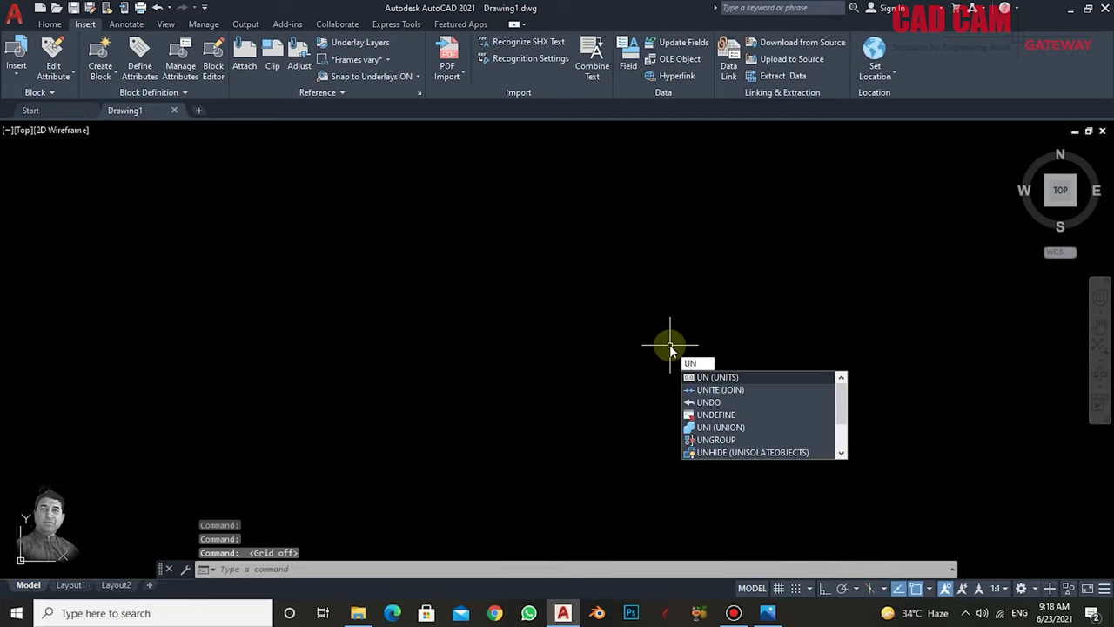
key(Return)
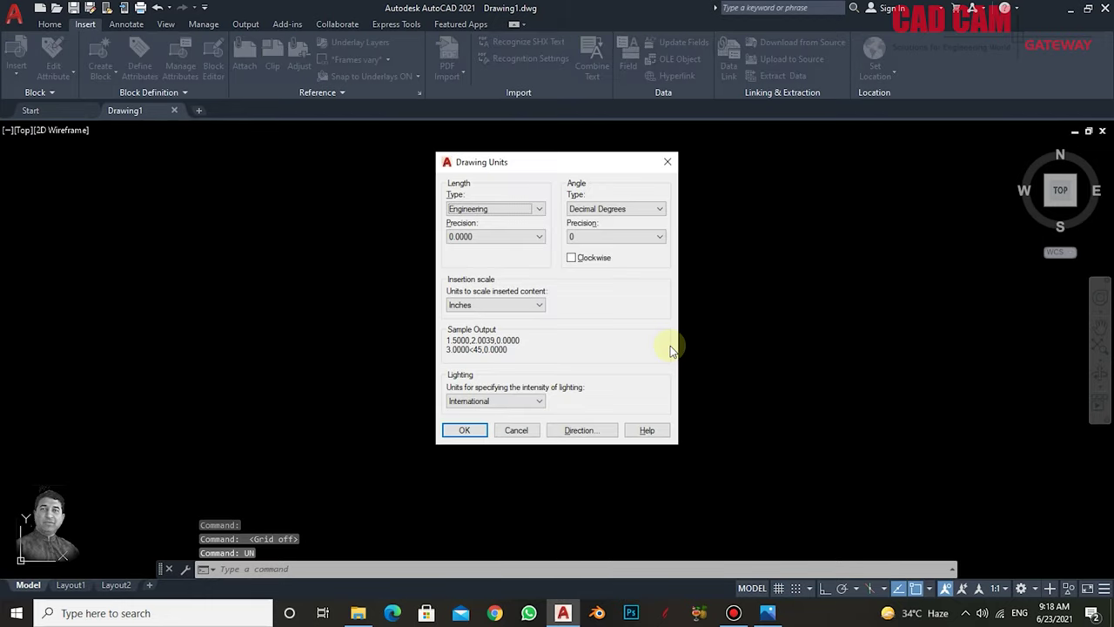
key(Up)
key(Up)
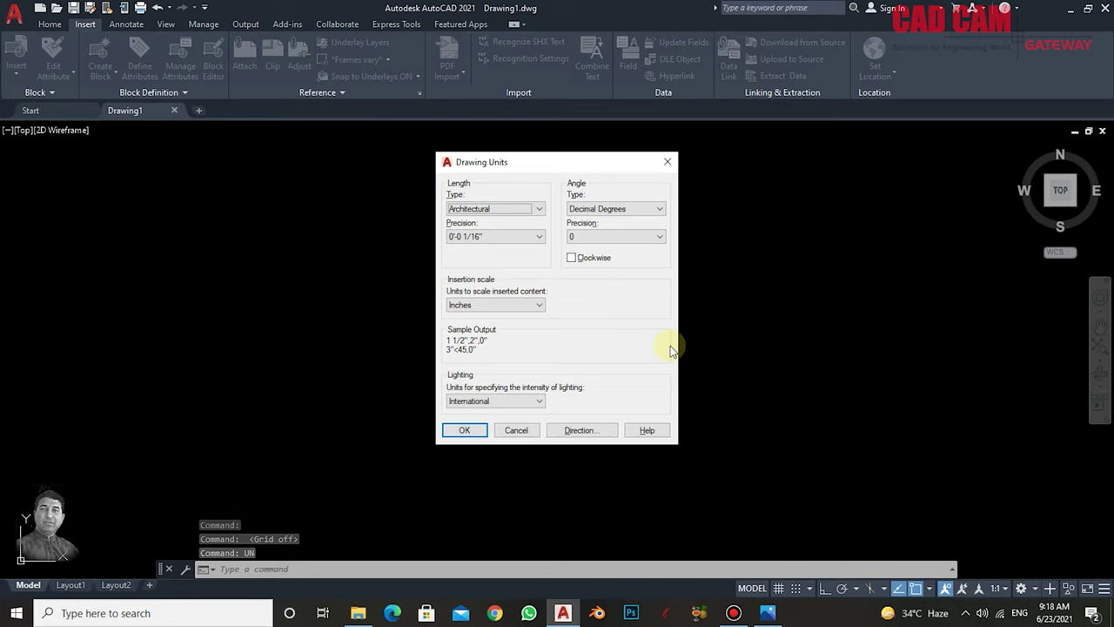
key(Return)
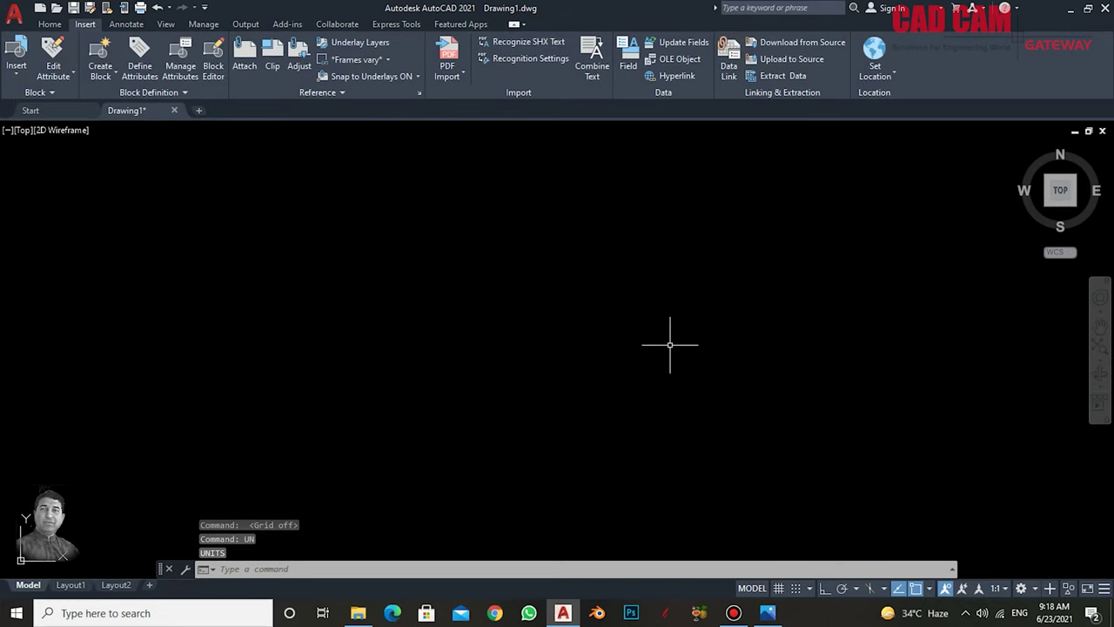
- Set the drawing limits to 24,24 and zoom all to show them
text(limits)
key(Return)
key(Return)
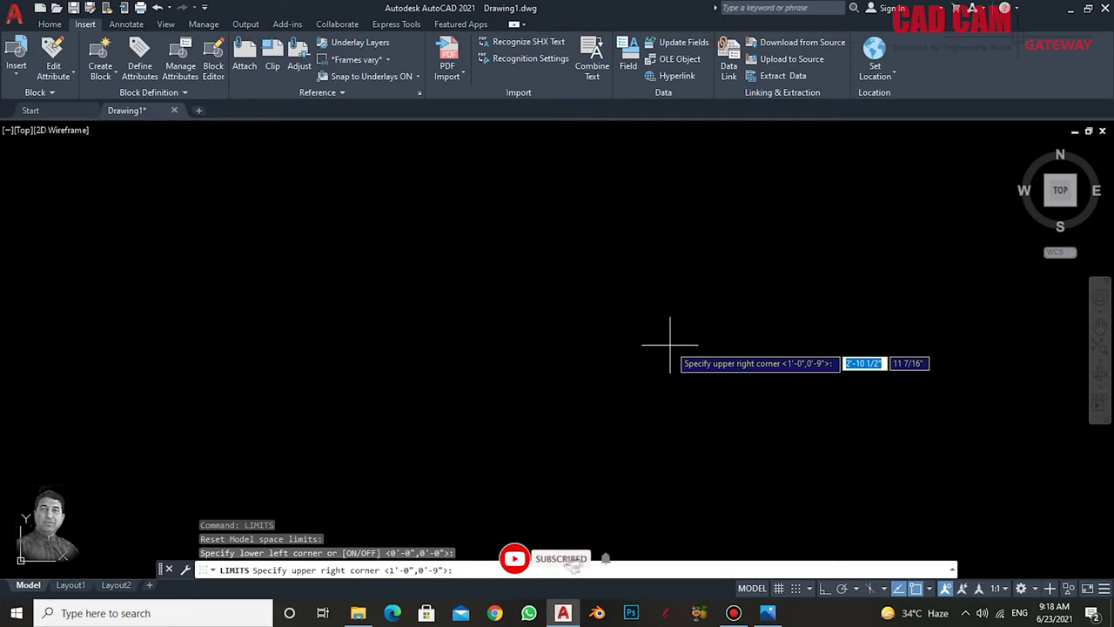
click(670, 344)
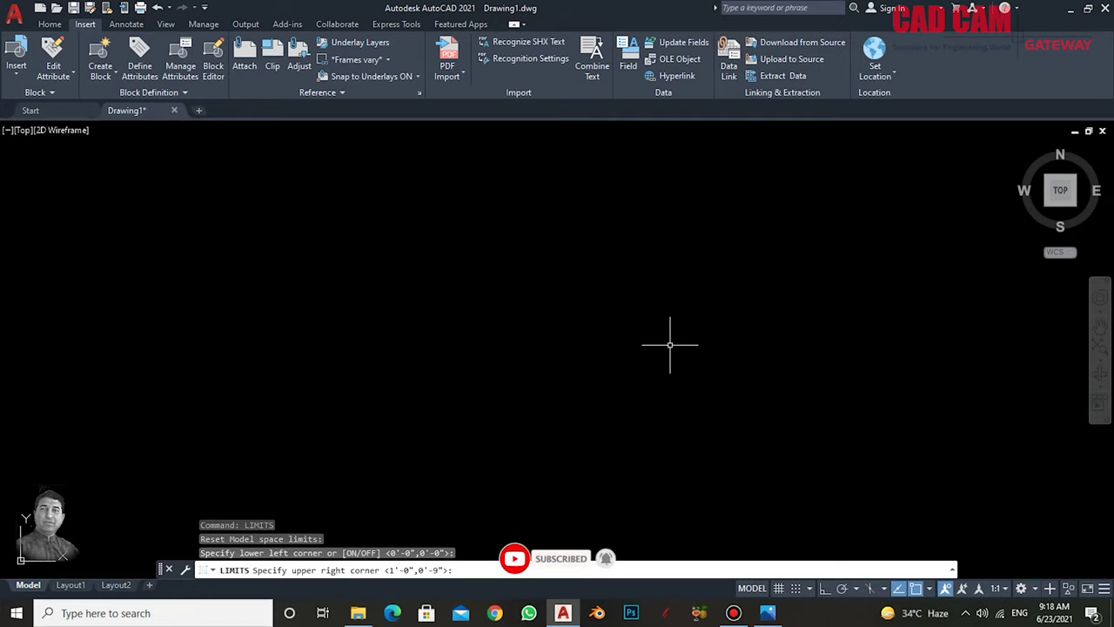
text(z24,24)
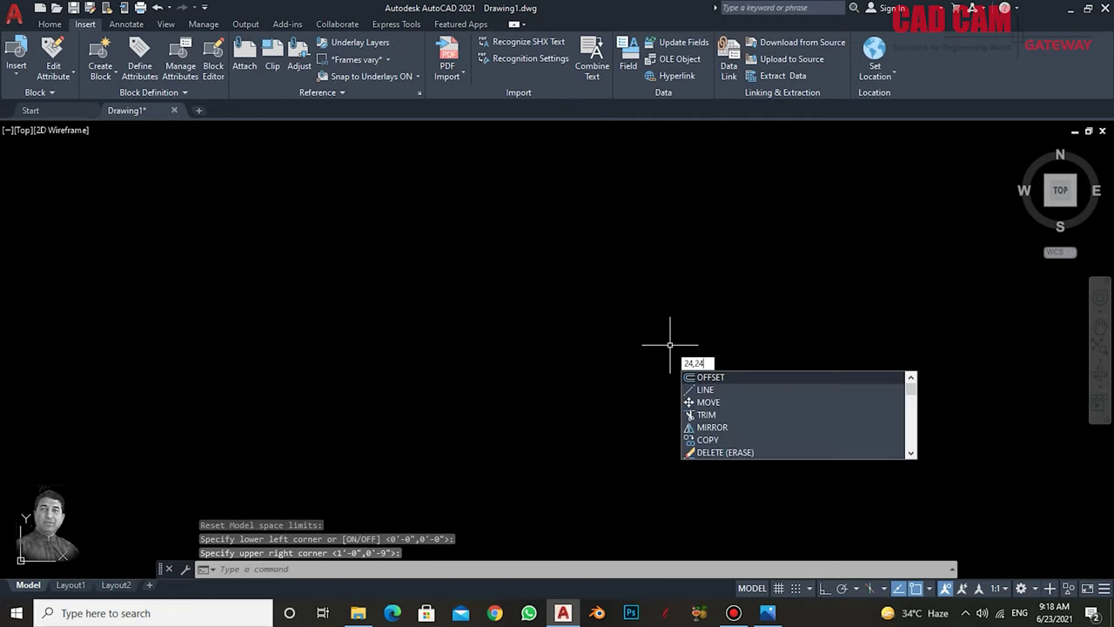
key(Return)
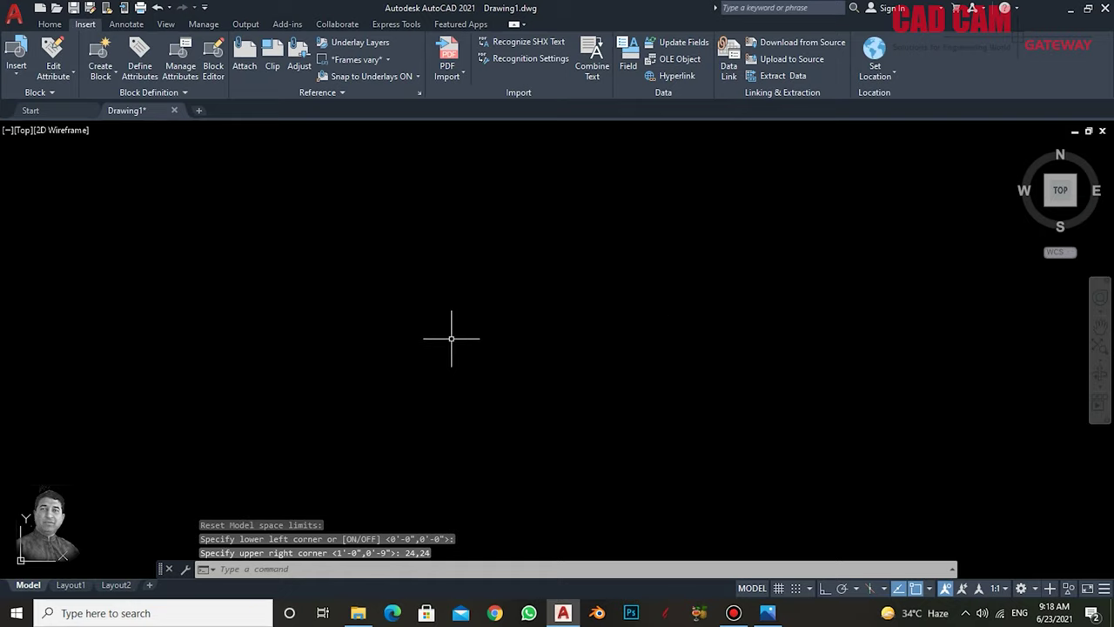
text(z)
key(Return)
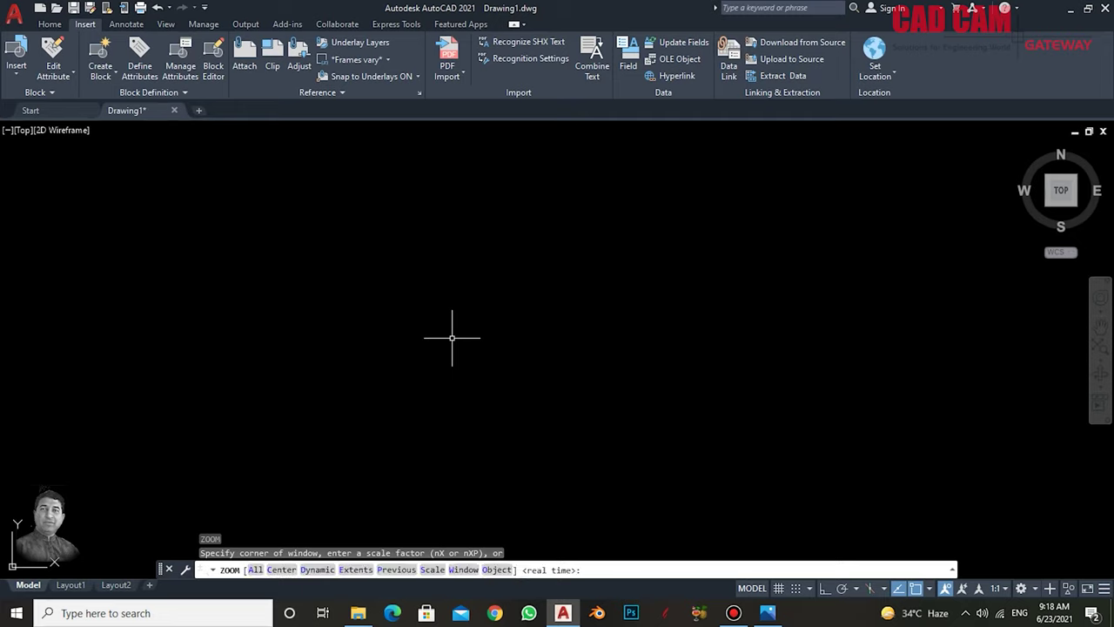
text(a)
key(Return)
middle_drag(504, 389, 503, 368)
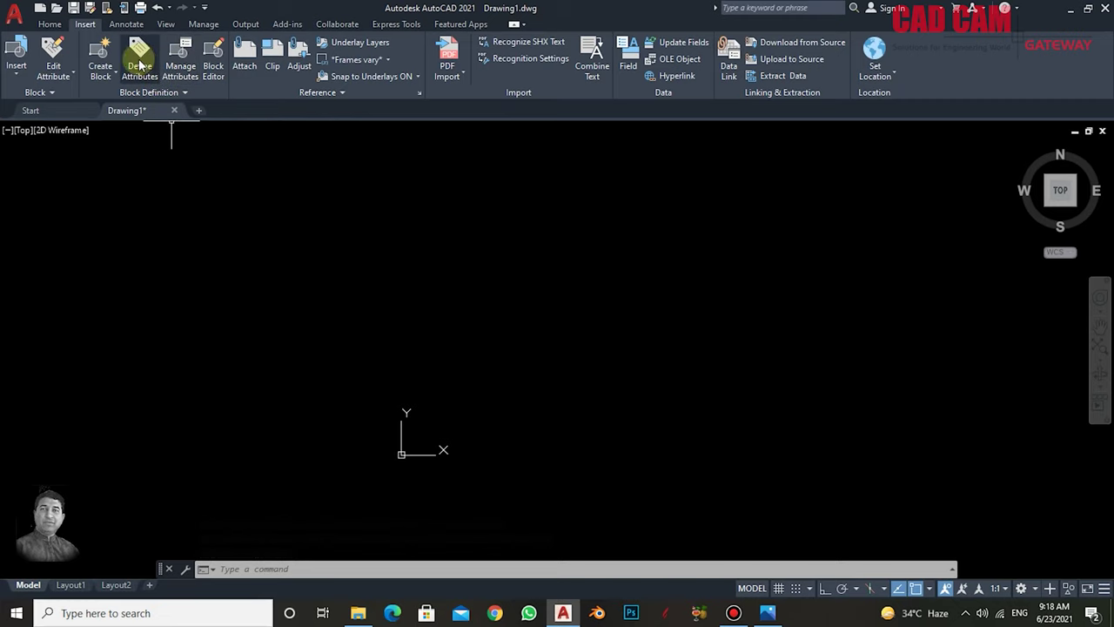
- Attach the lattice reference image at scale factor 1 and recentre the view
click(246, 55)
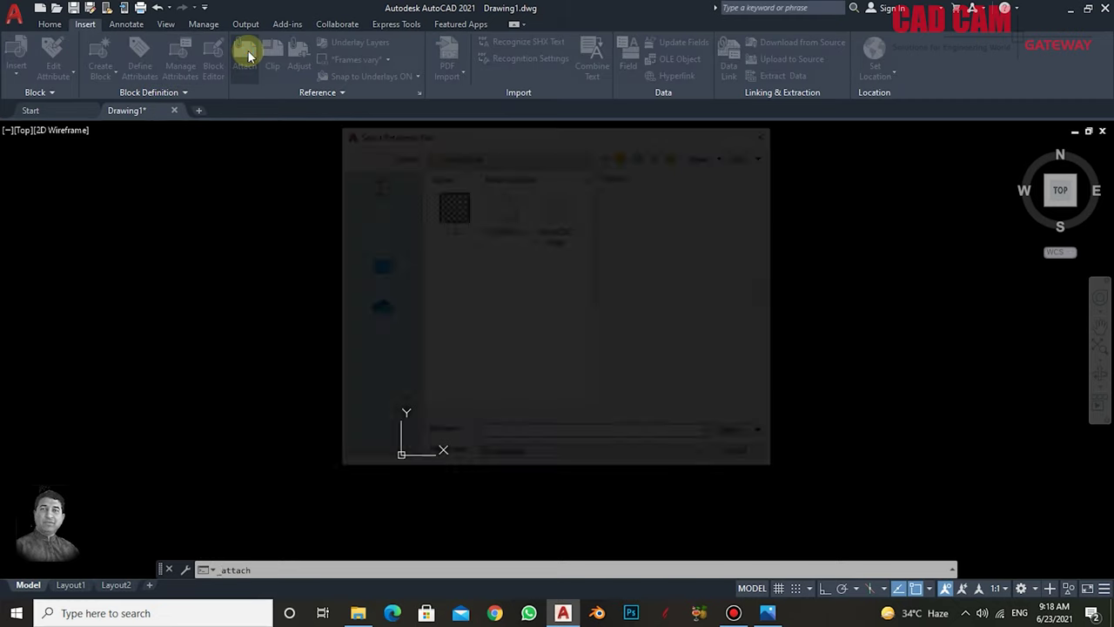
click(451, 207)
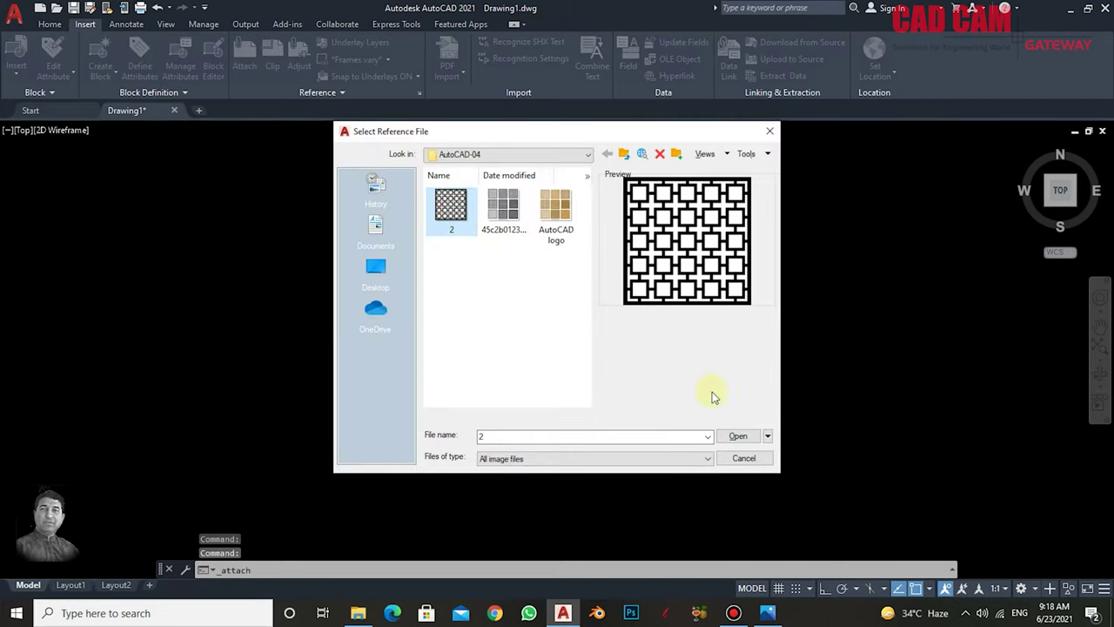
key(F2)
text(4)
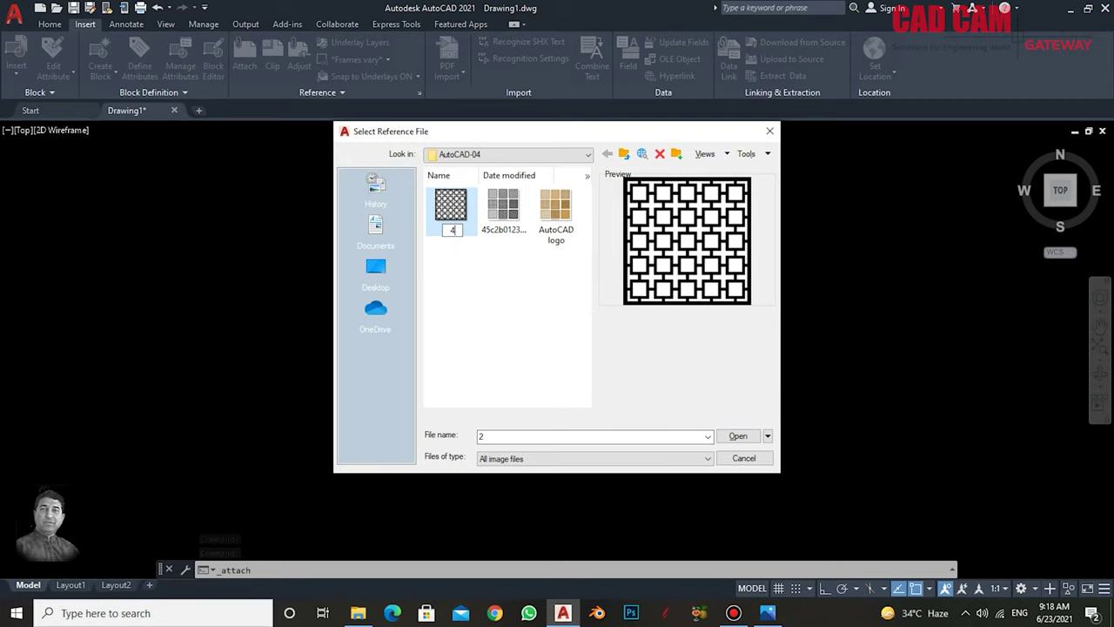
double_click(456, 207)
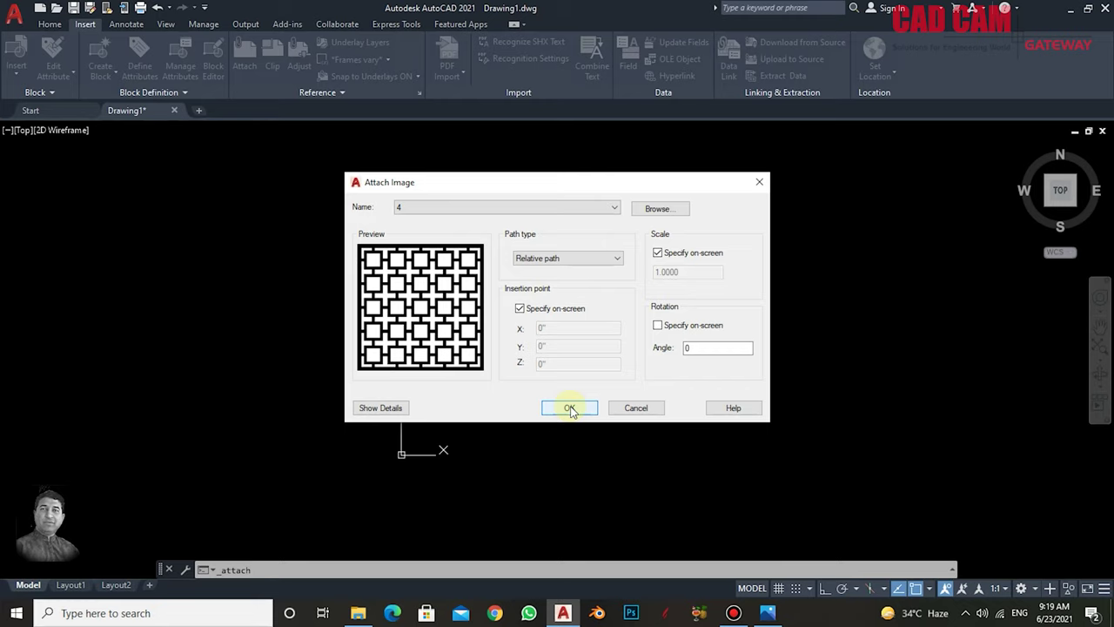
click(567, 406)
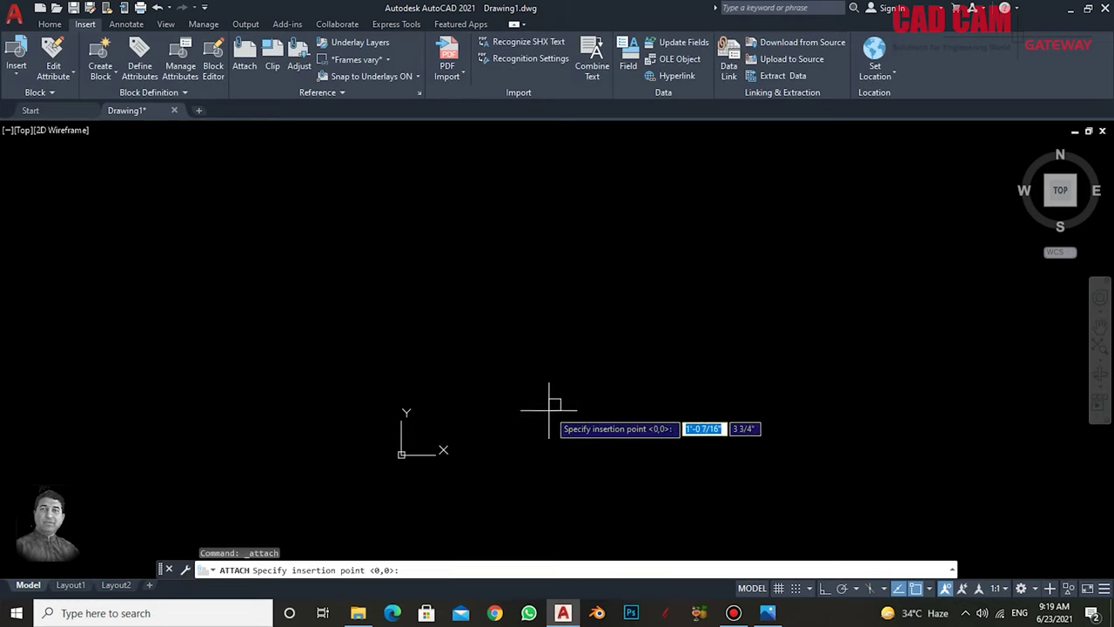
click(492, 397)
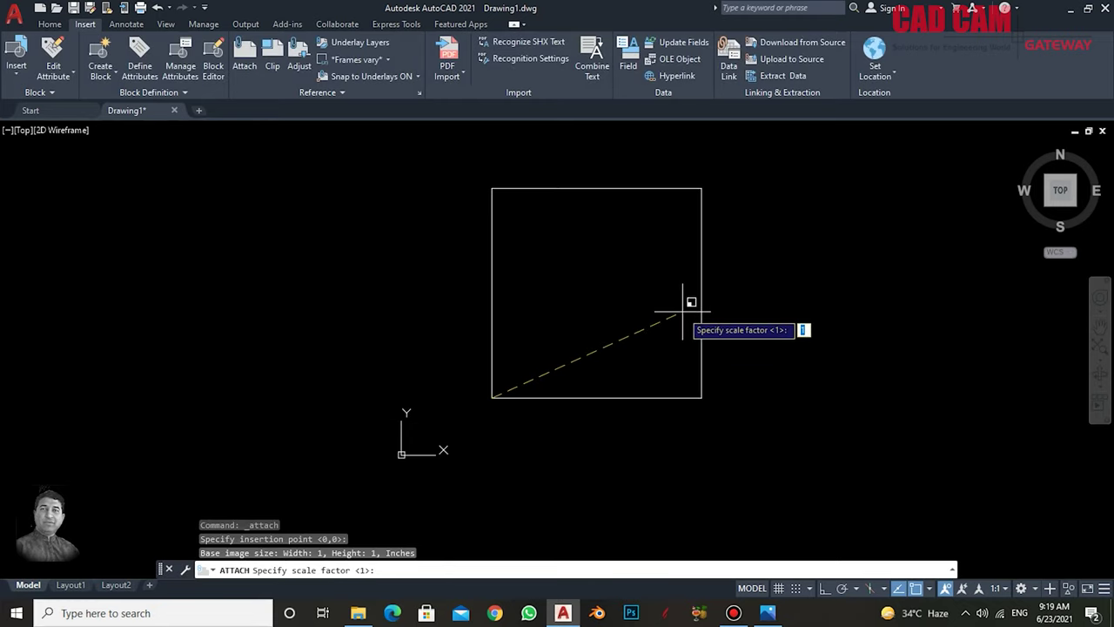
click(682, 310)
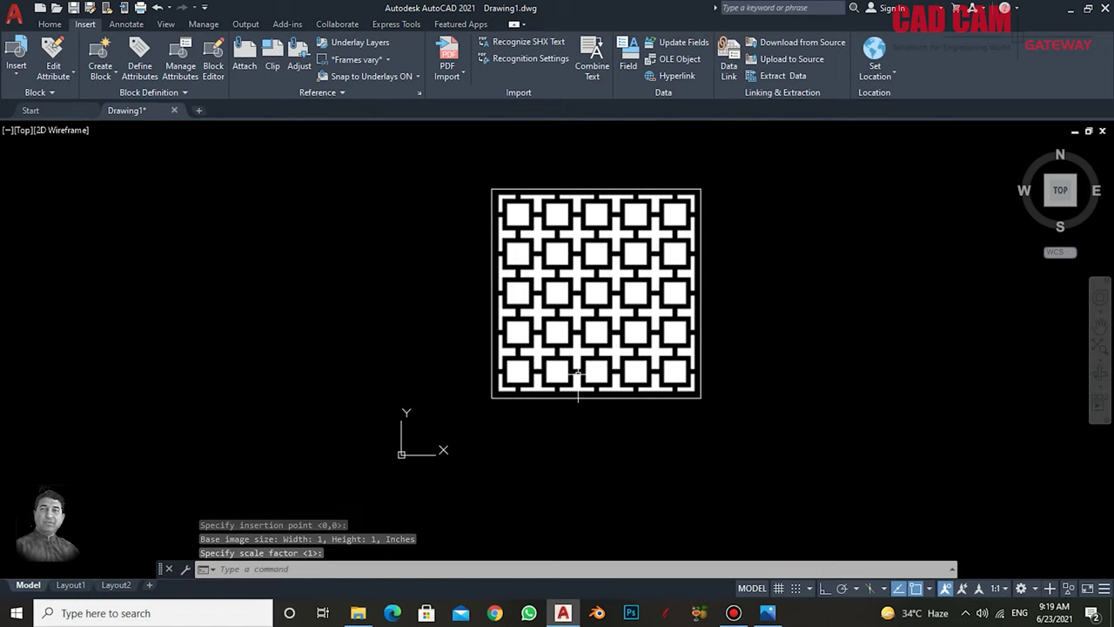
middle_drag(660, 349, 575, 346)
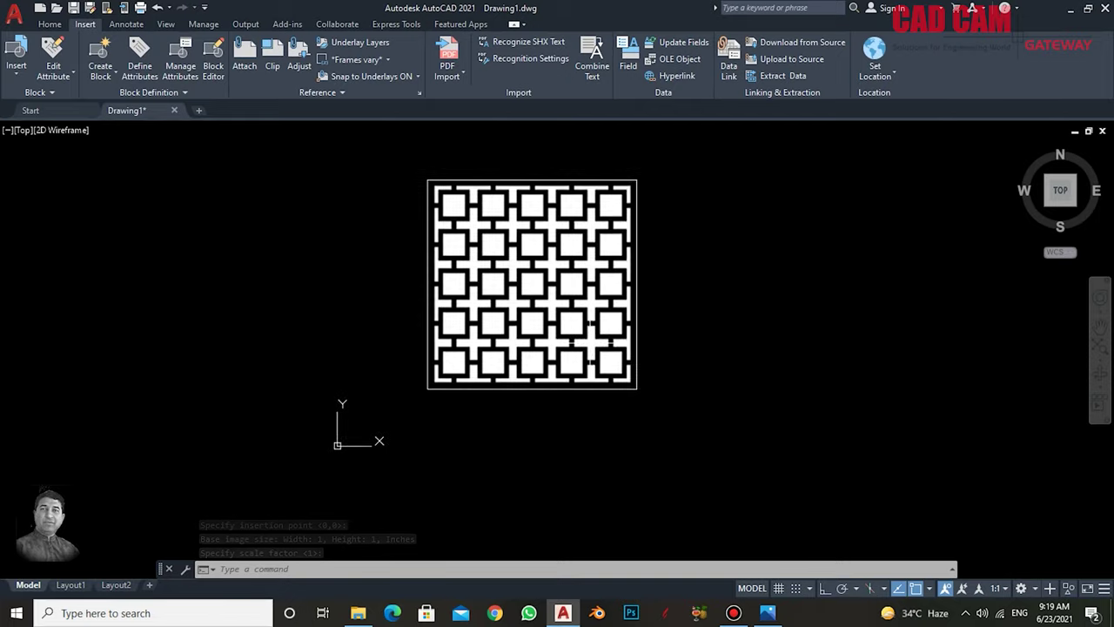
scroll(627, 326, down, 2)
scroll(627, 329, up, 2)
key(Escape)
key(Escape)
- Draw a 24 by 24 rectangle starting below-left of the reference image
text(rec)
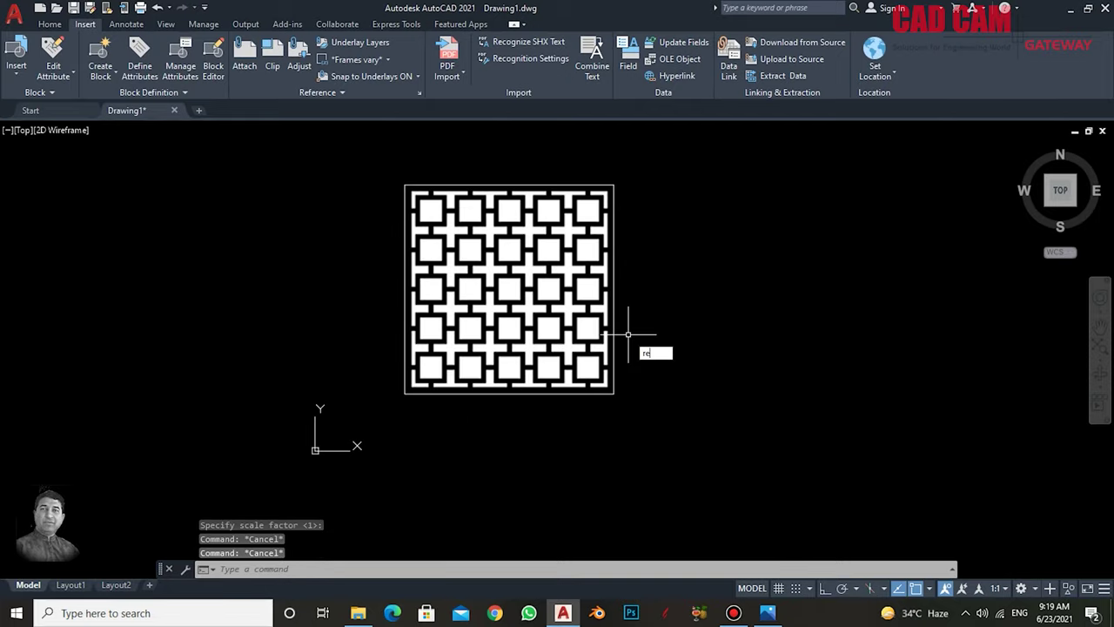
key(Return)
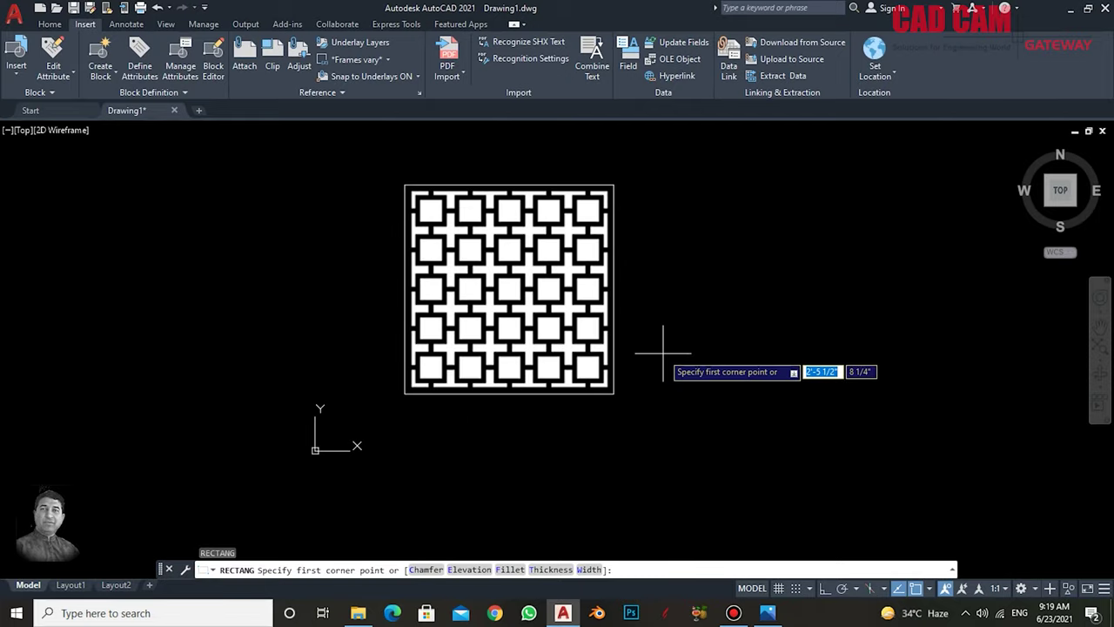
click(394, 449)
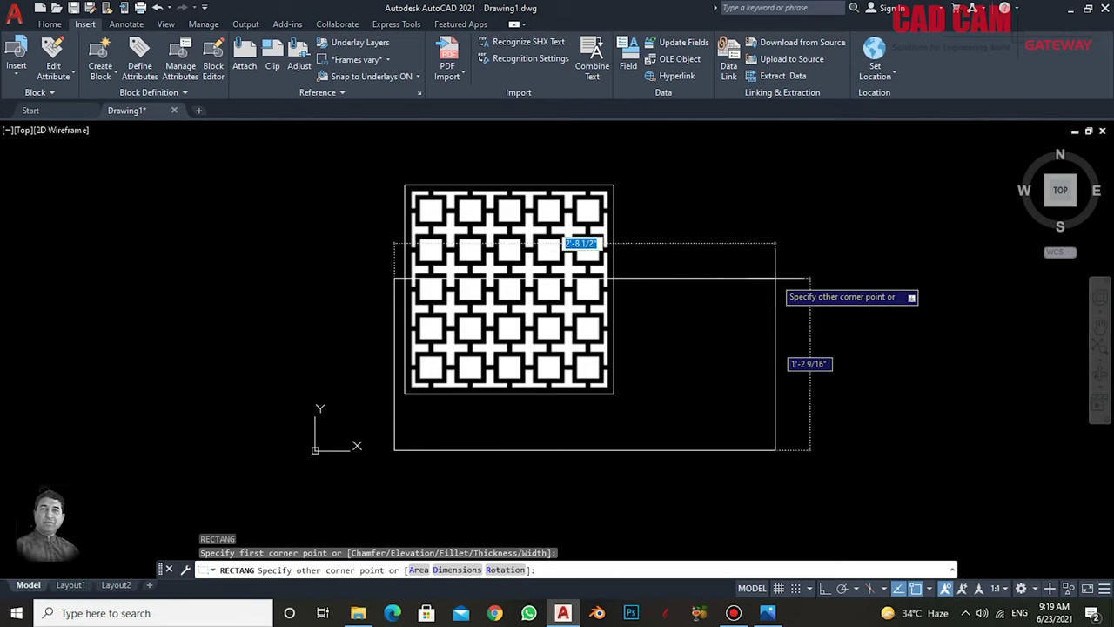
text(2)
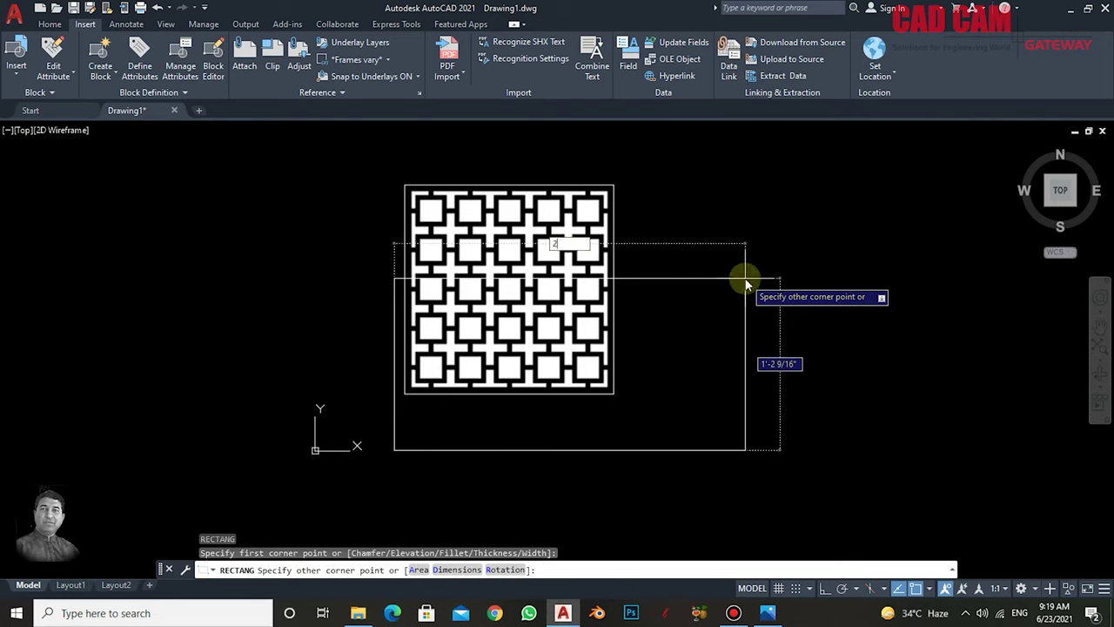
text(4)
key(Tab)
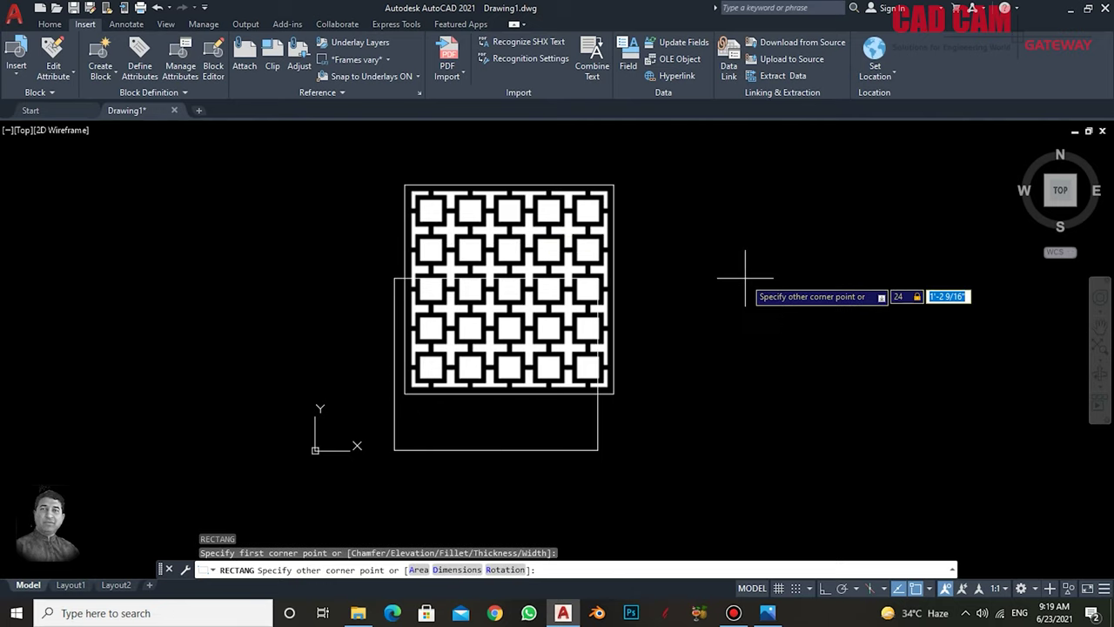
text(24)
key(Return)
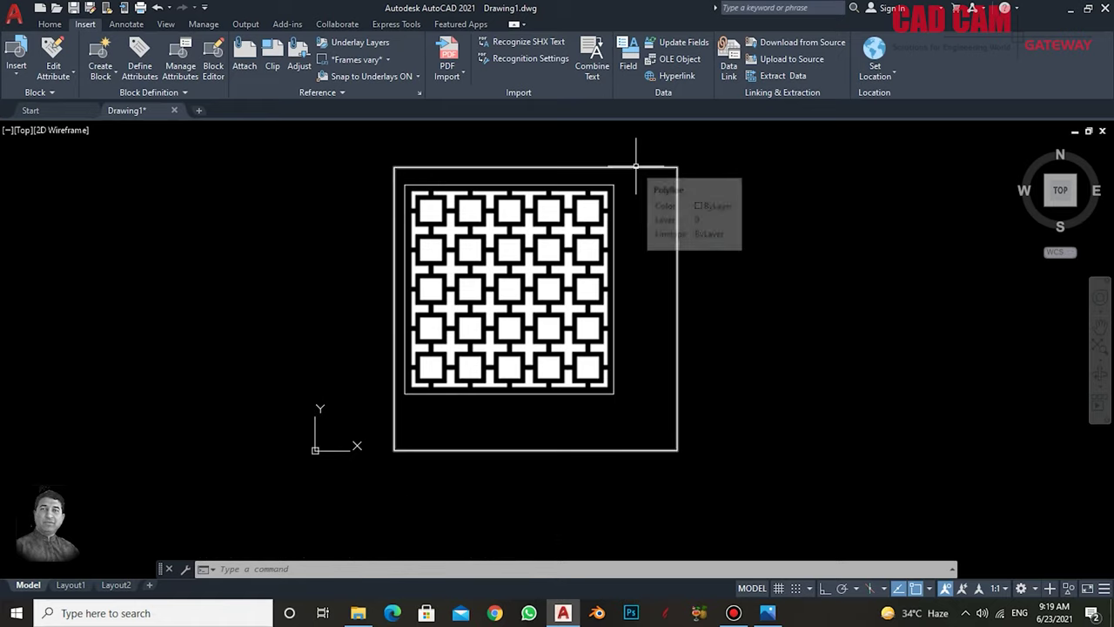
- Move the reference image to the left of the square
click(534, 186)
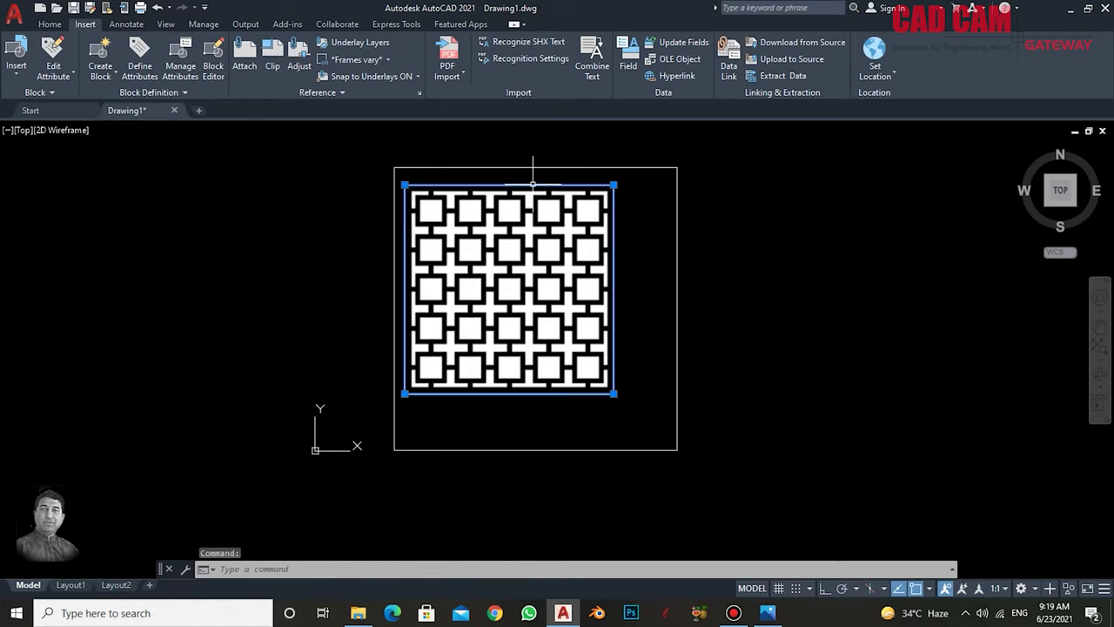
text(m)
key(Return)
click(551, 212)
click(277, 211)
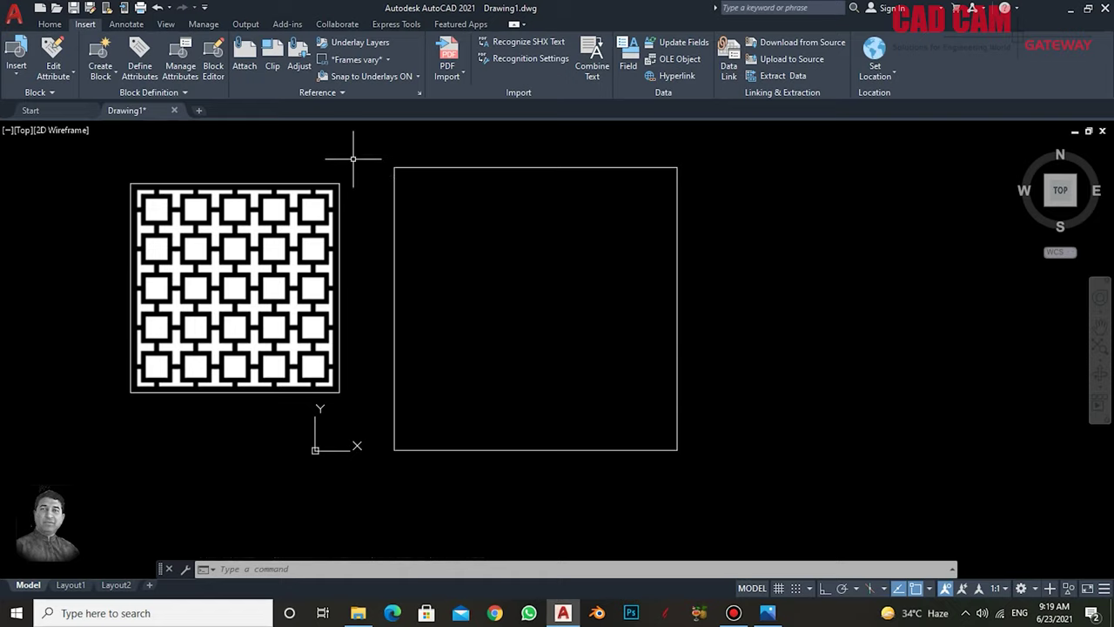
- Start ALIGN and window-select the lattice image as the object to align
text(al)
key(Return)
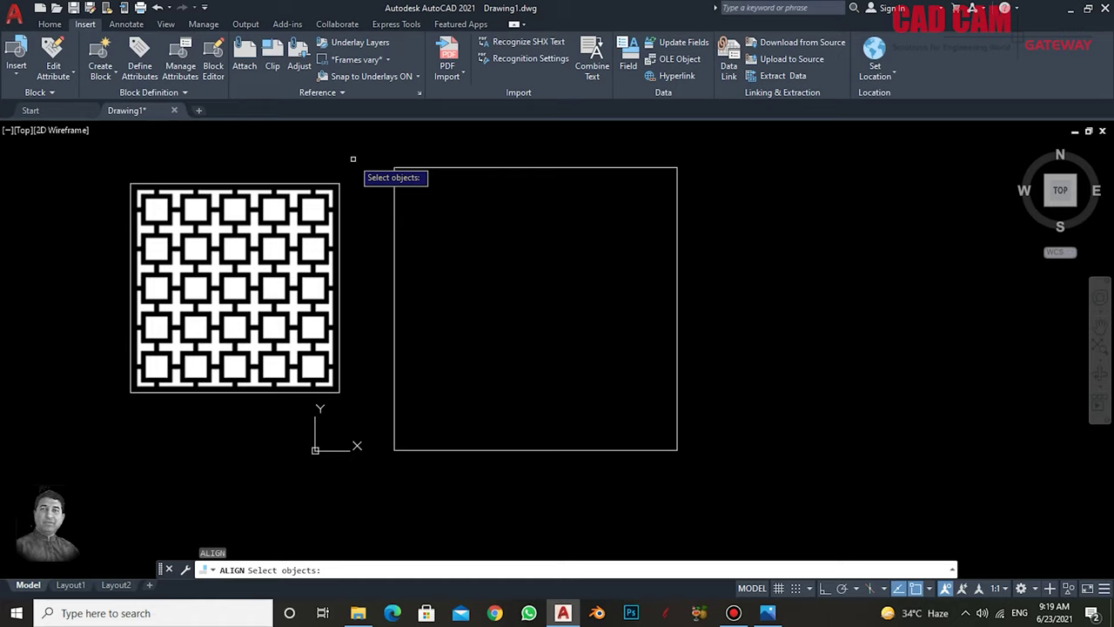
key(Escape)
text(al)
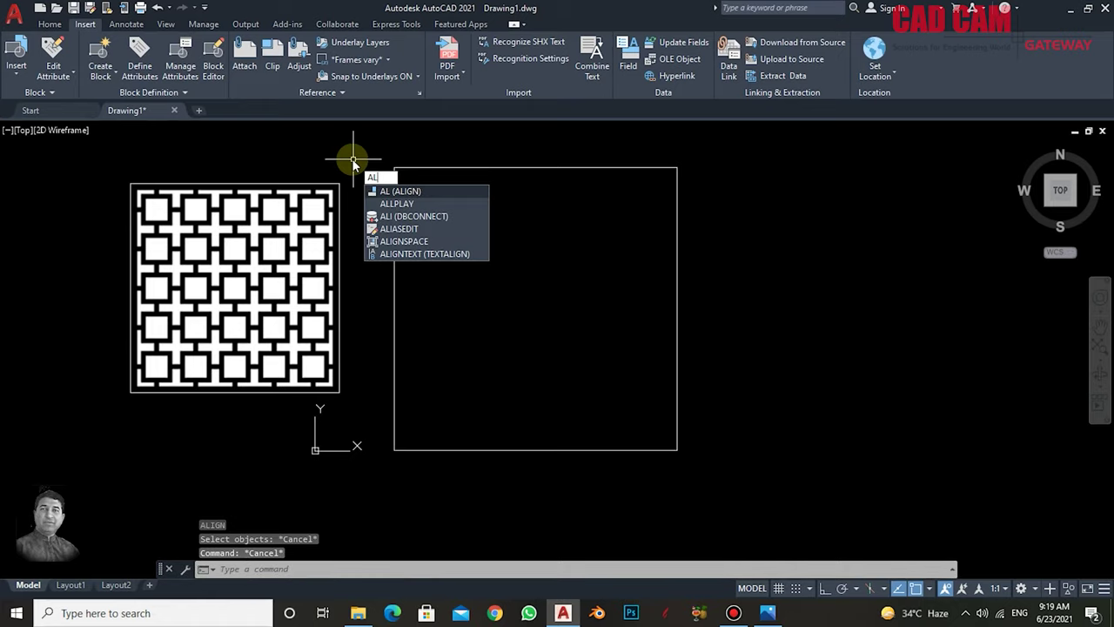
key(Return)
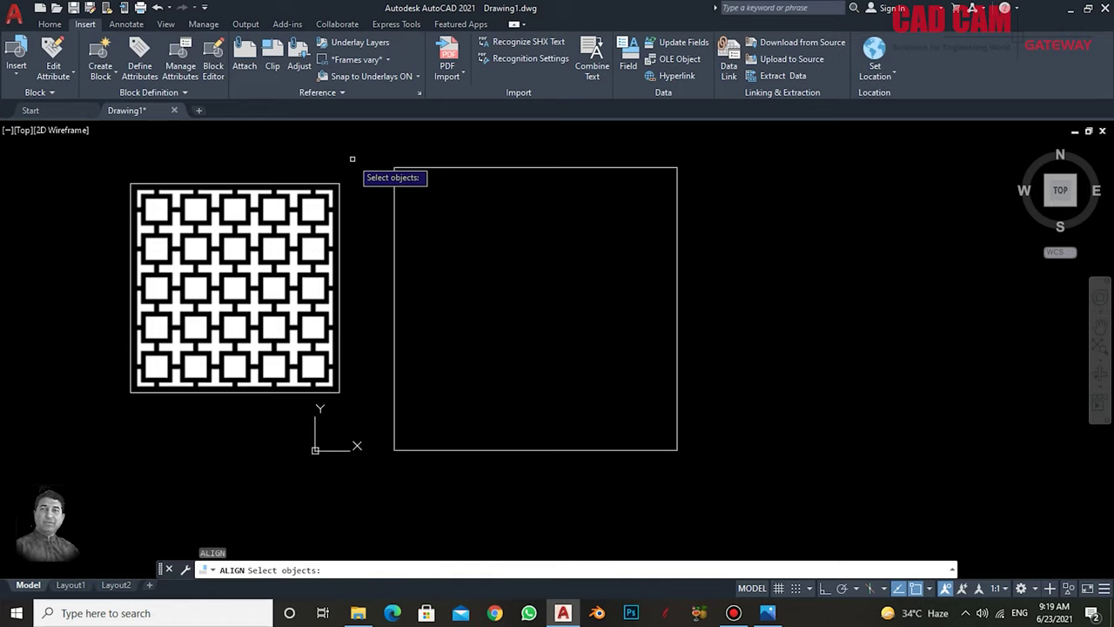
click(340, 166)
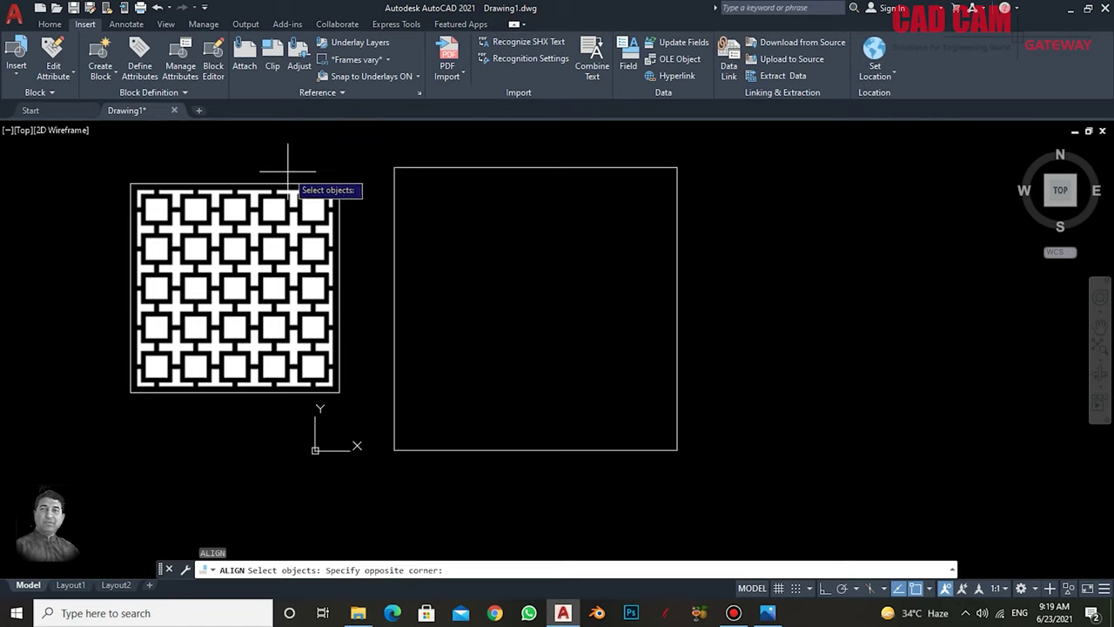
click(75, 389)
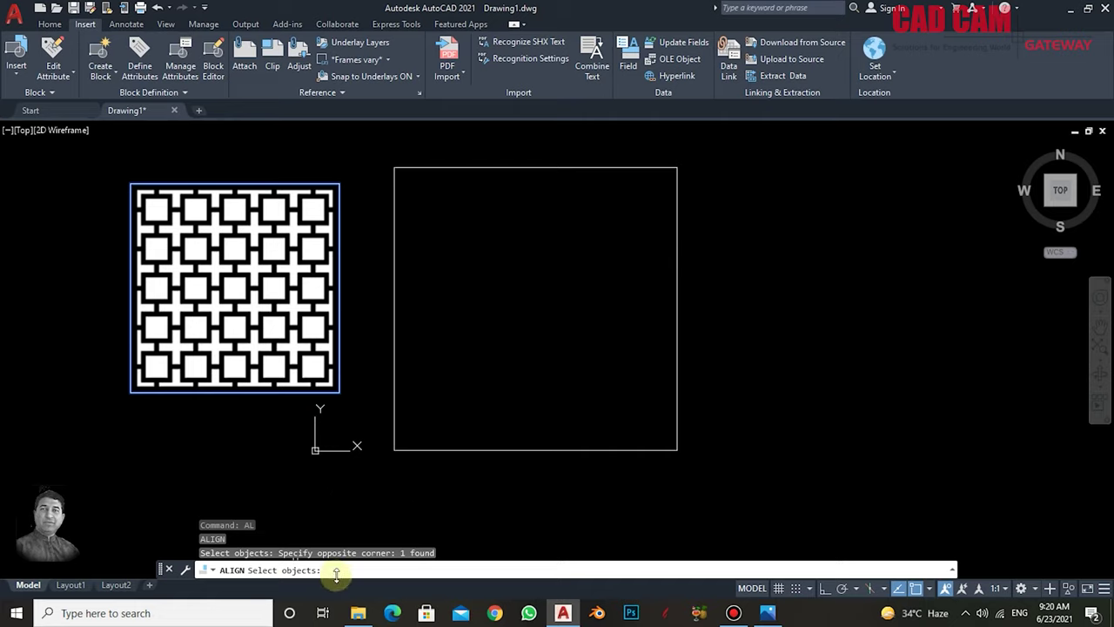
key(Return)
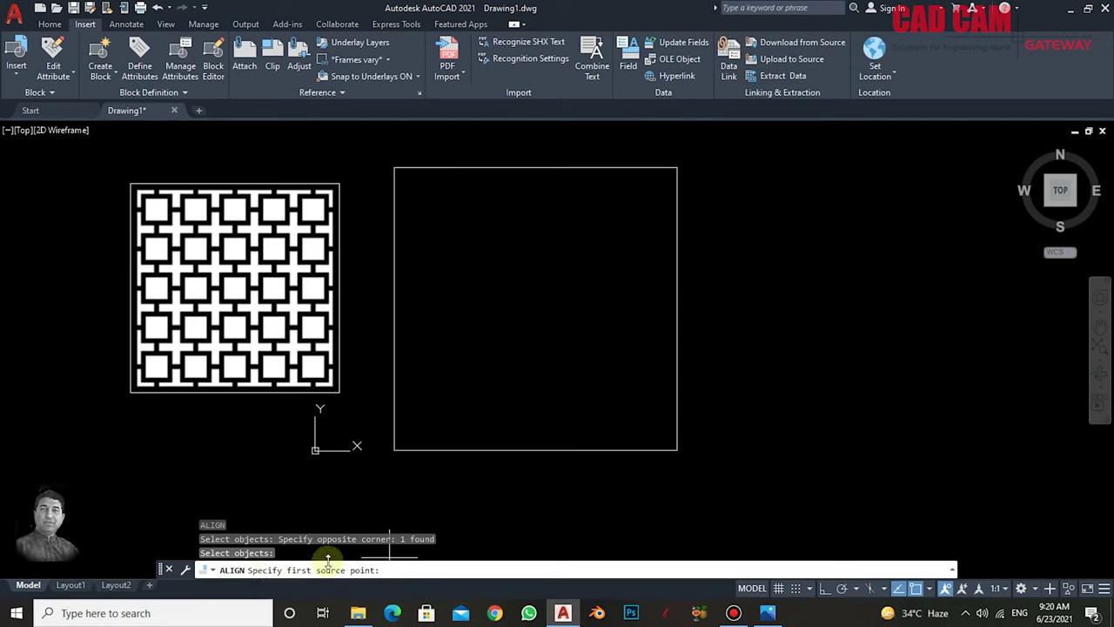
- Match three image corners to the square's corners, then undo the alignment
click(129, 181)
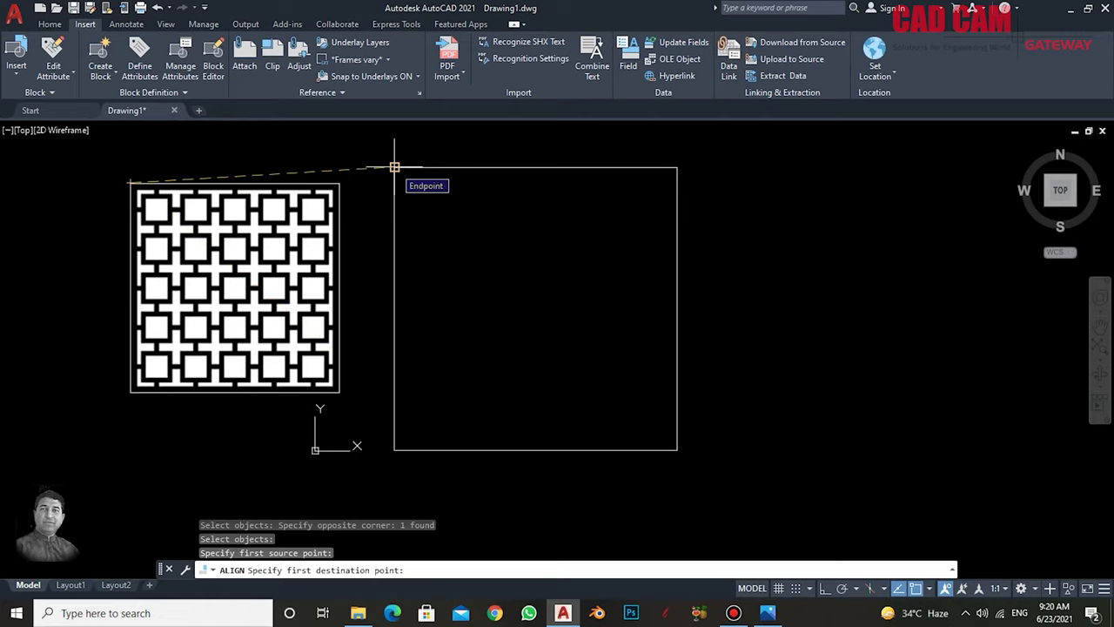
click(395, 167)
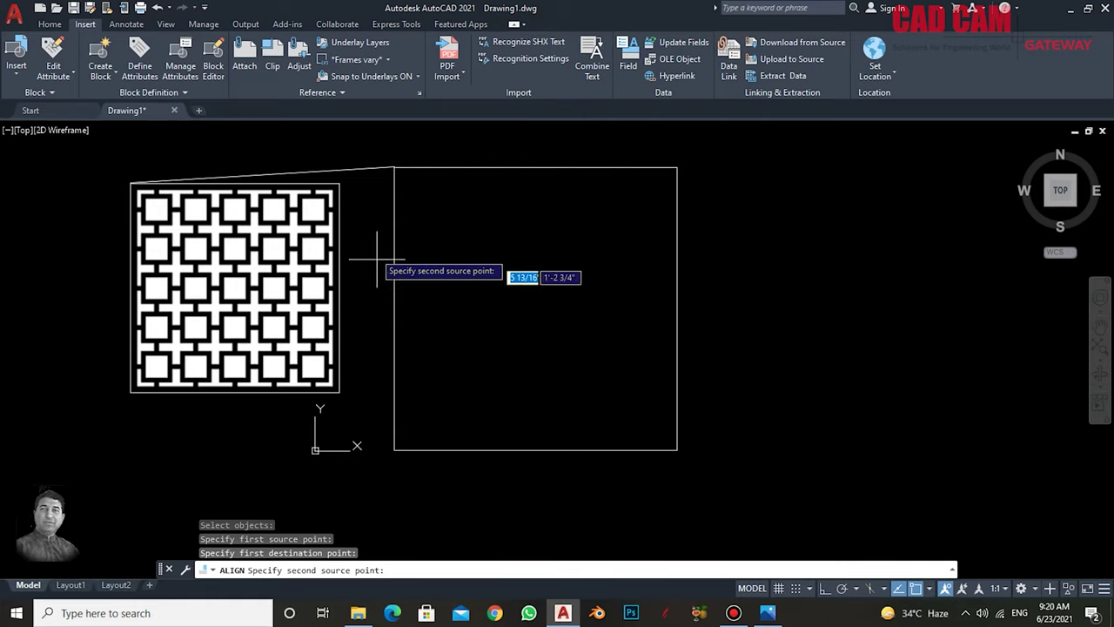
click(339, 183)
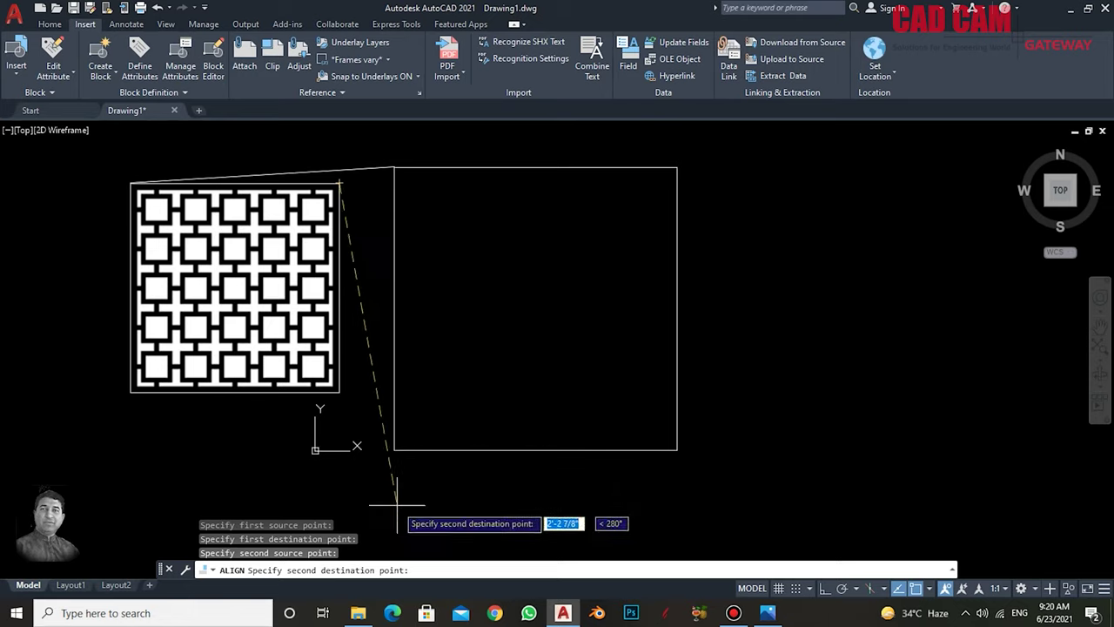
click(677, 167)
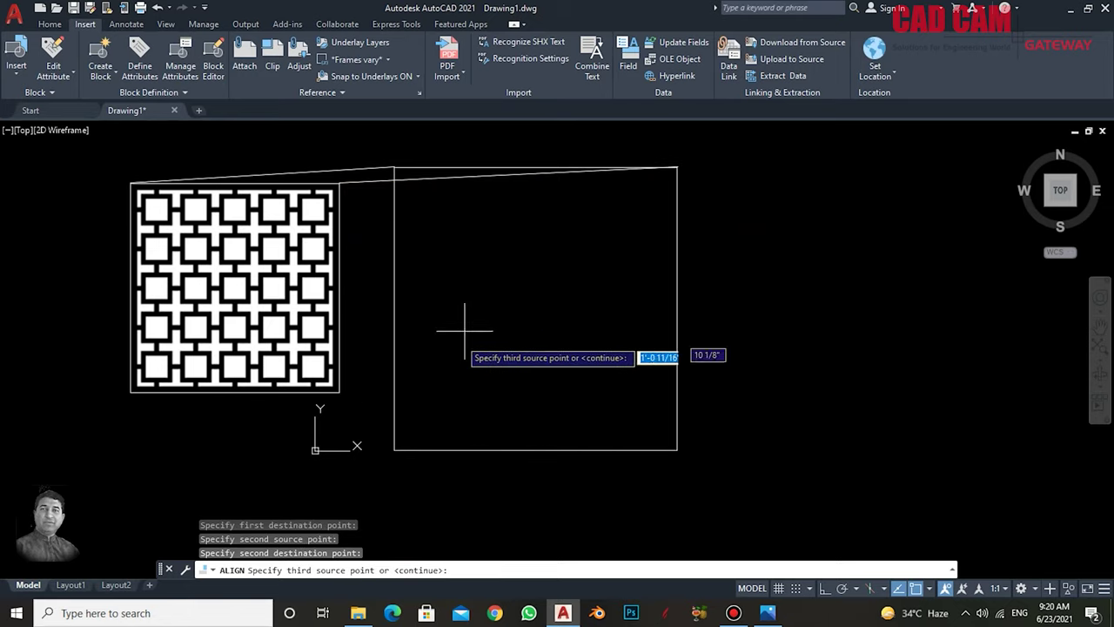
click(340, 391)
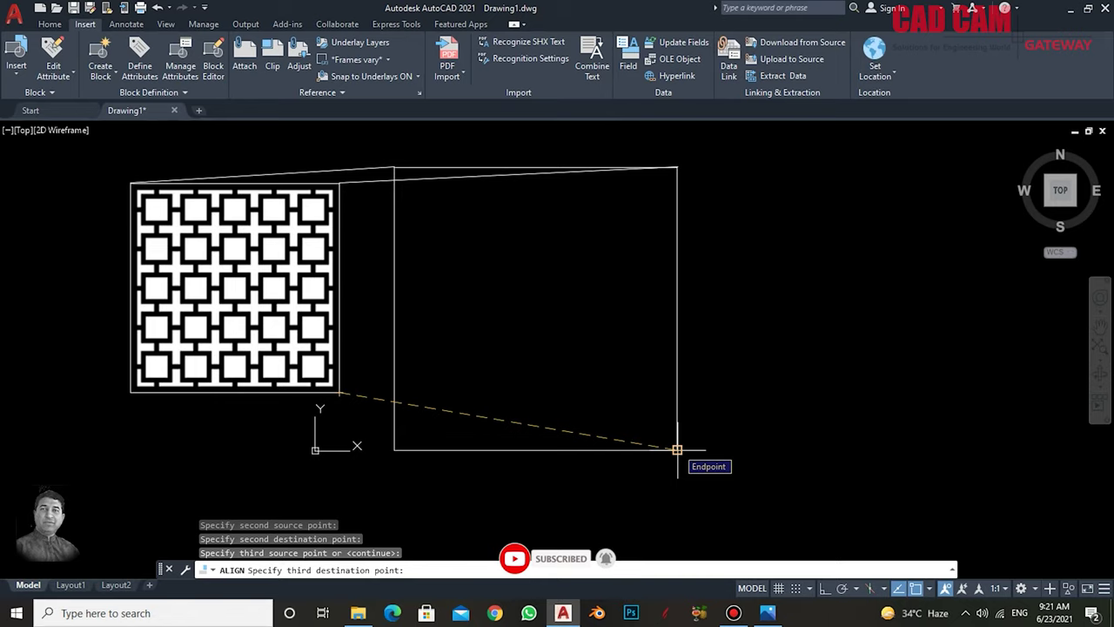
click(677, 449)
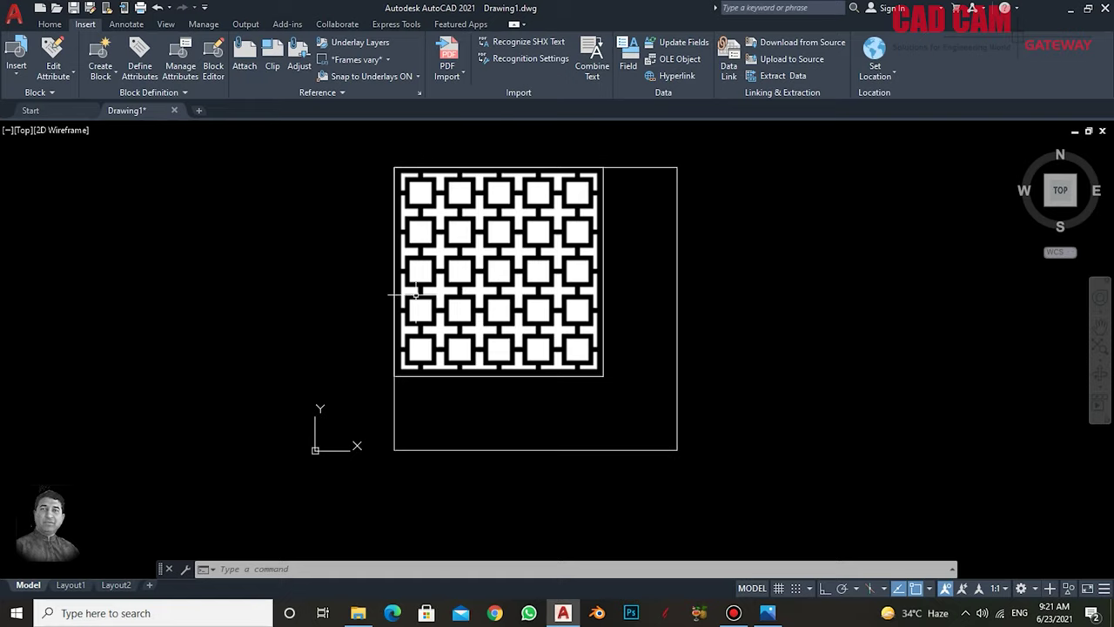
key(ctrl+z)
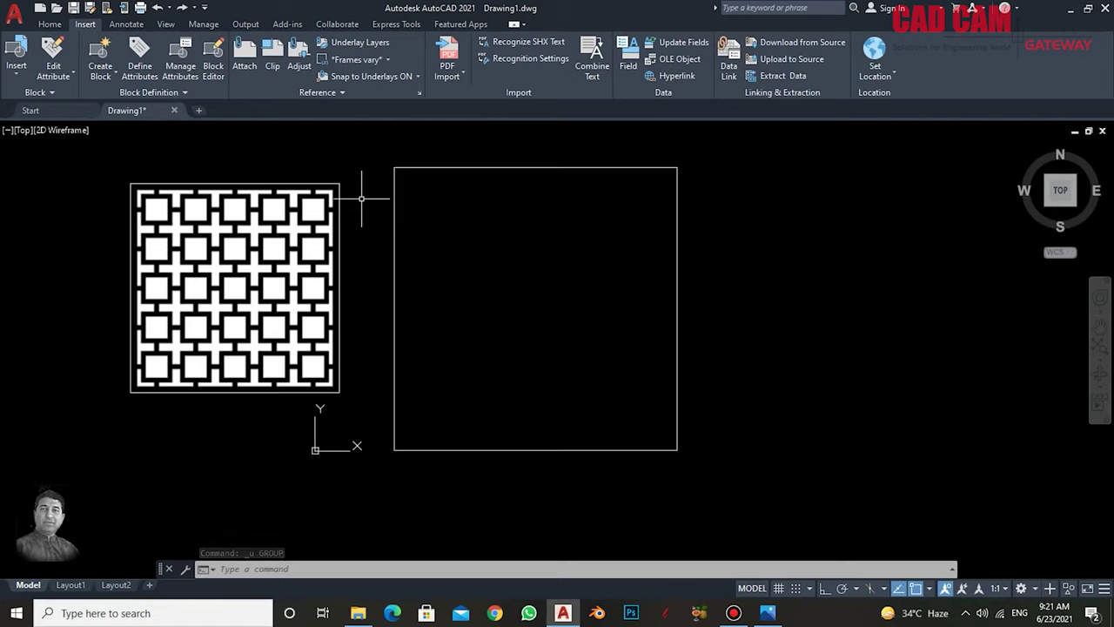
text(al)
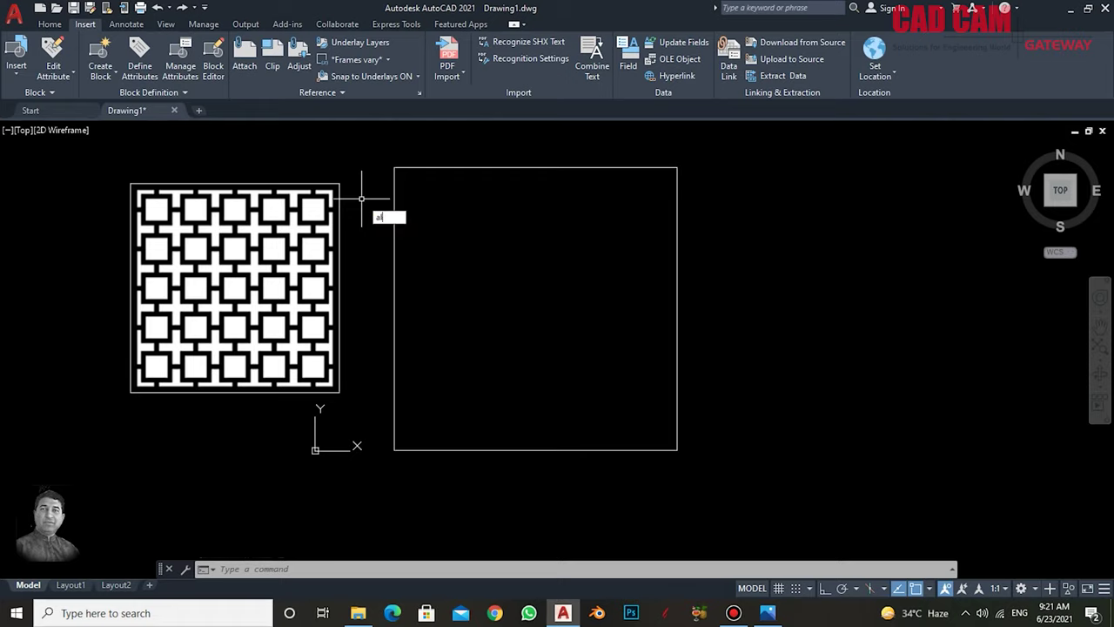
key(Return)
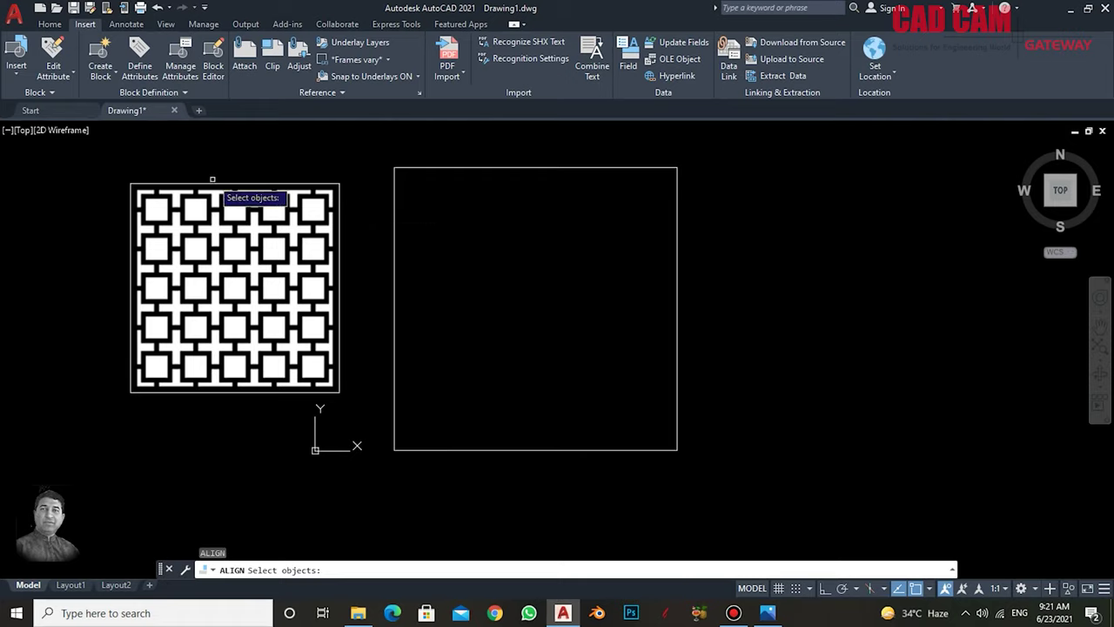
click(224, 192)
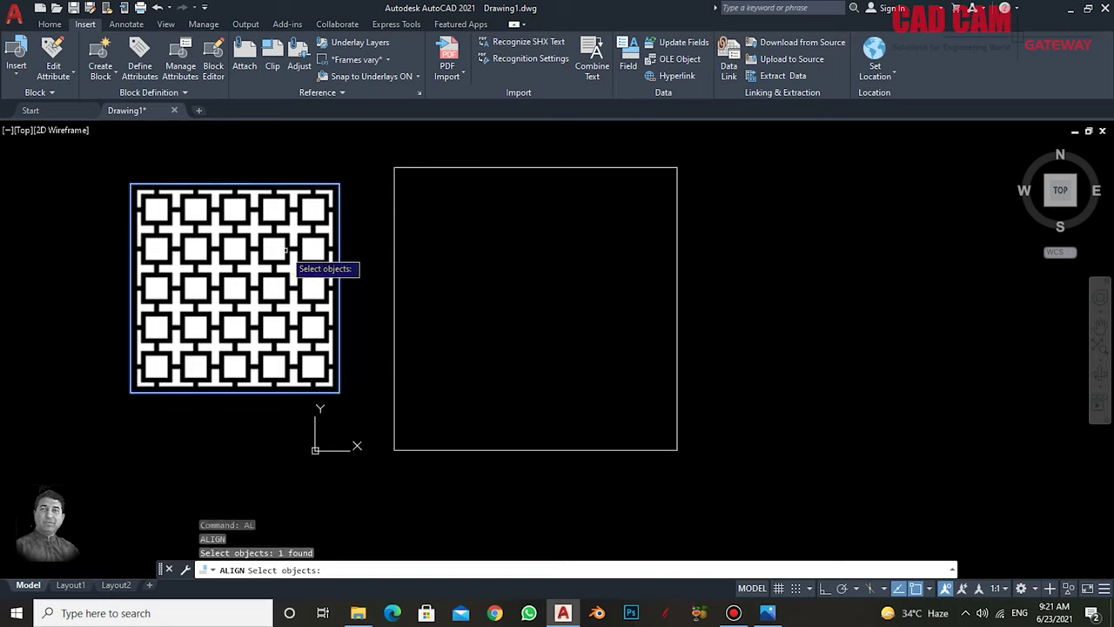
key(Return)
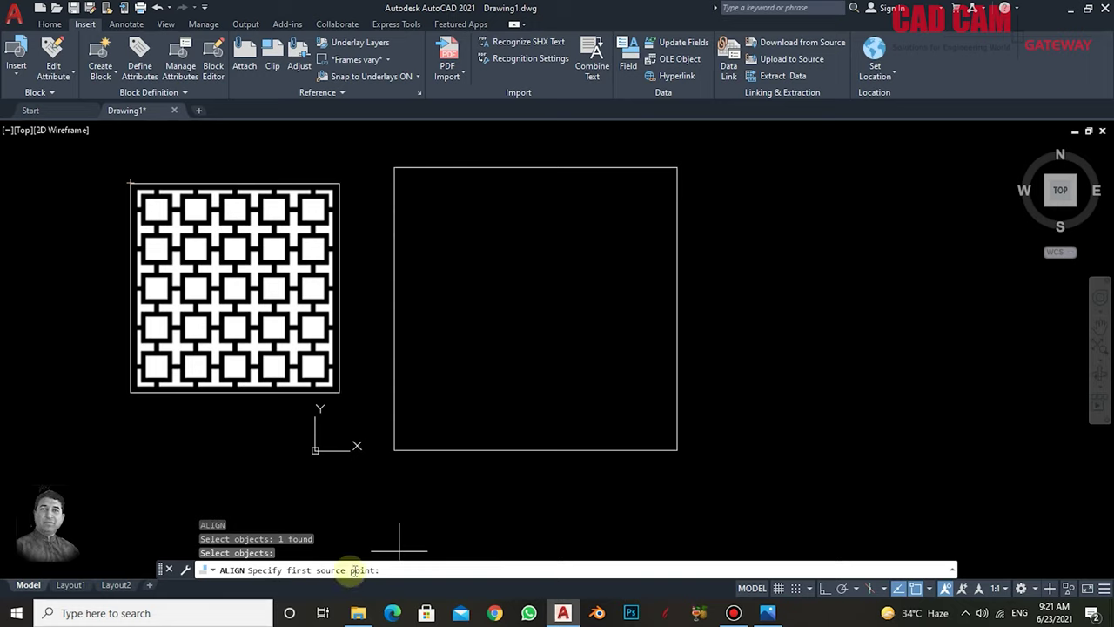
click(131, 183)
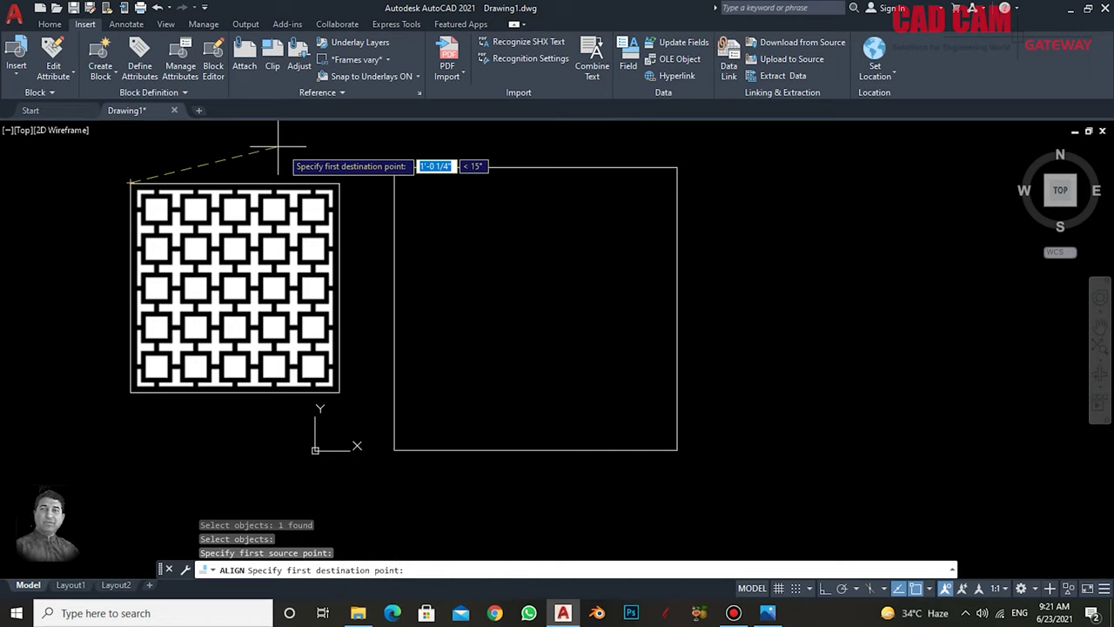
click(395, 167)
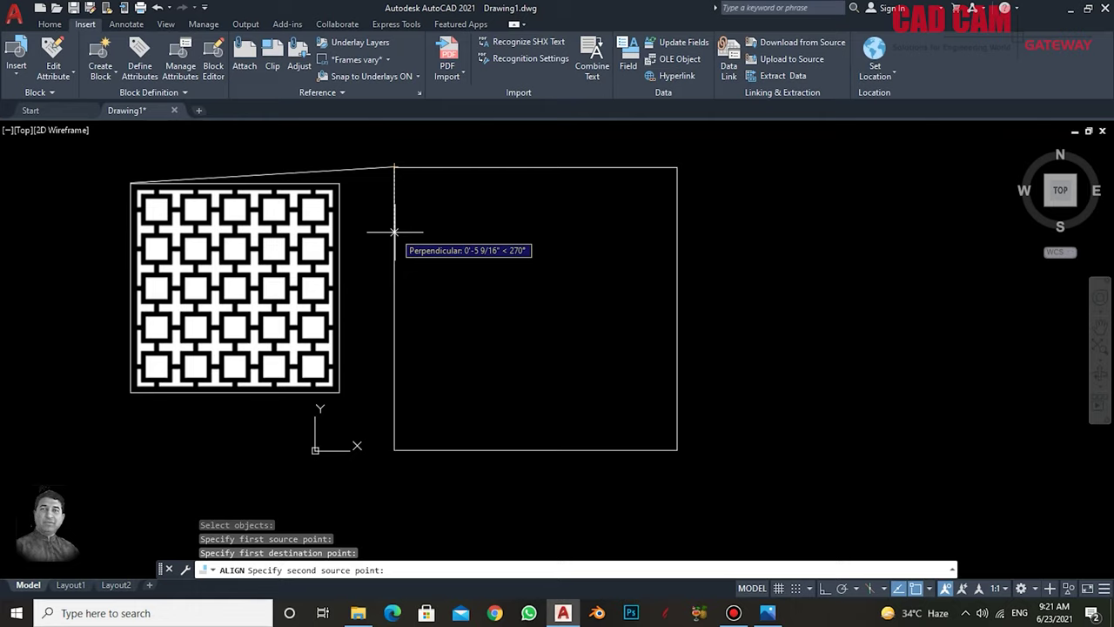
click(339, 183)
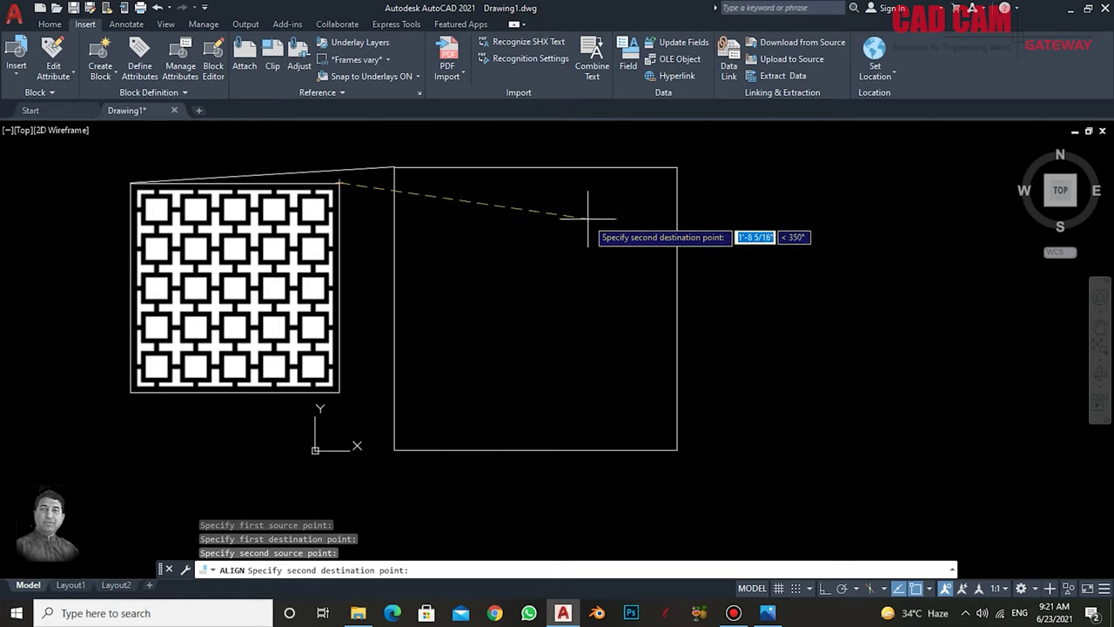
click(678, 167)
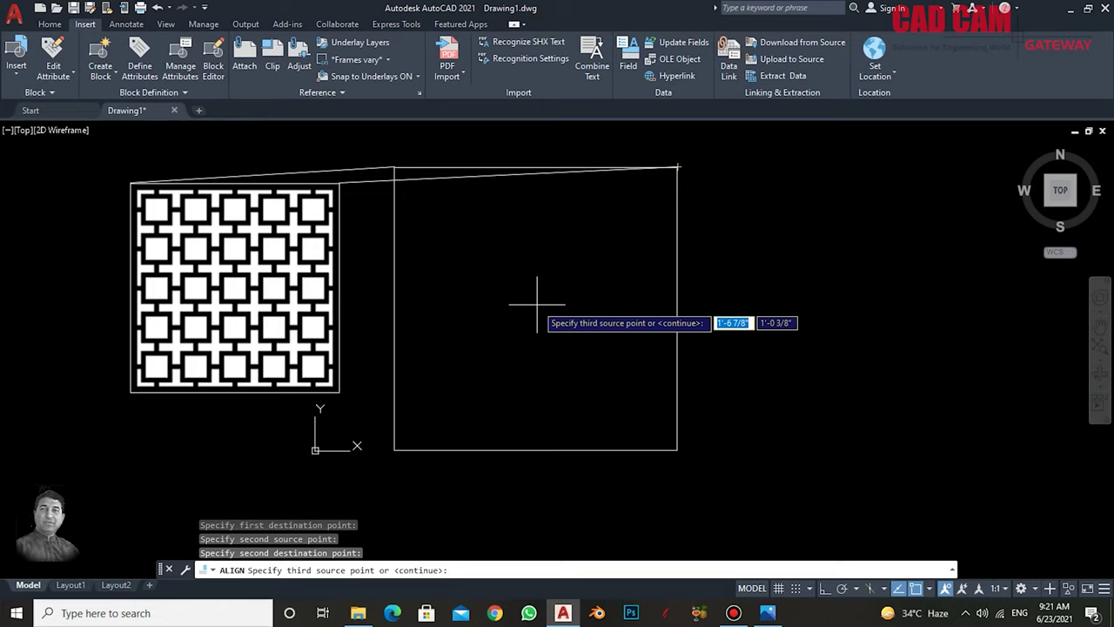
key(Return)
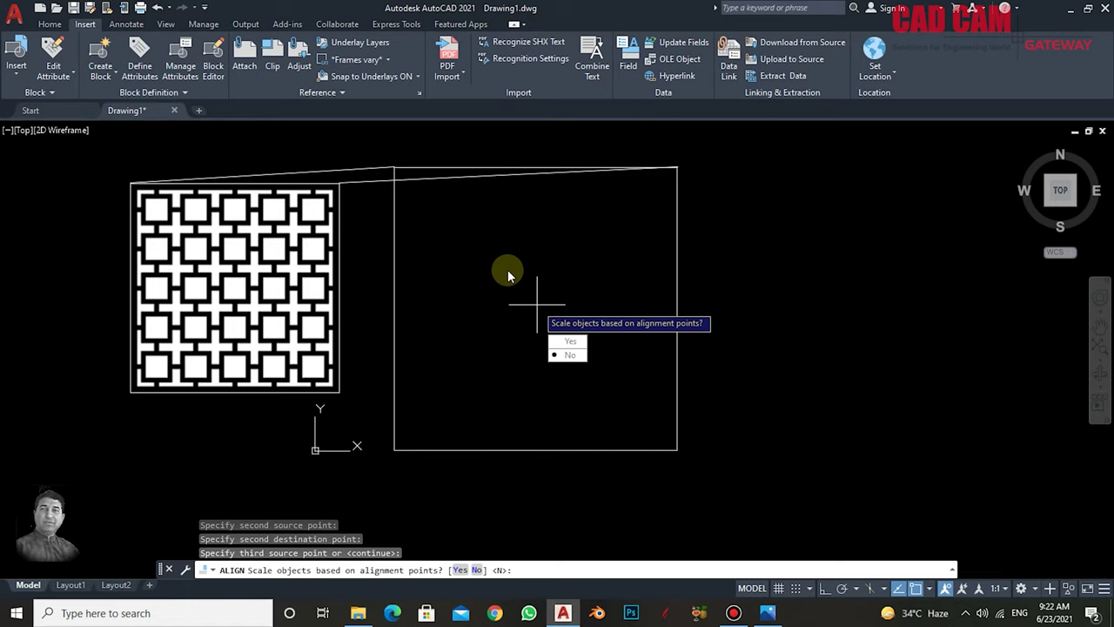
text(y)
key(Return)
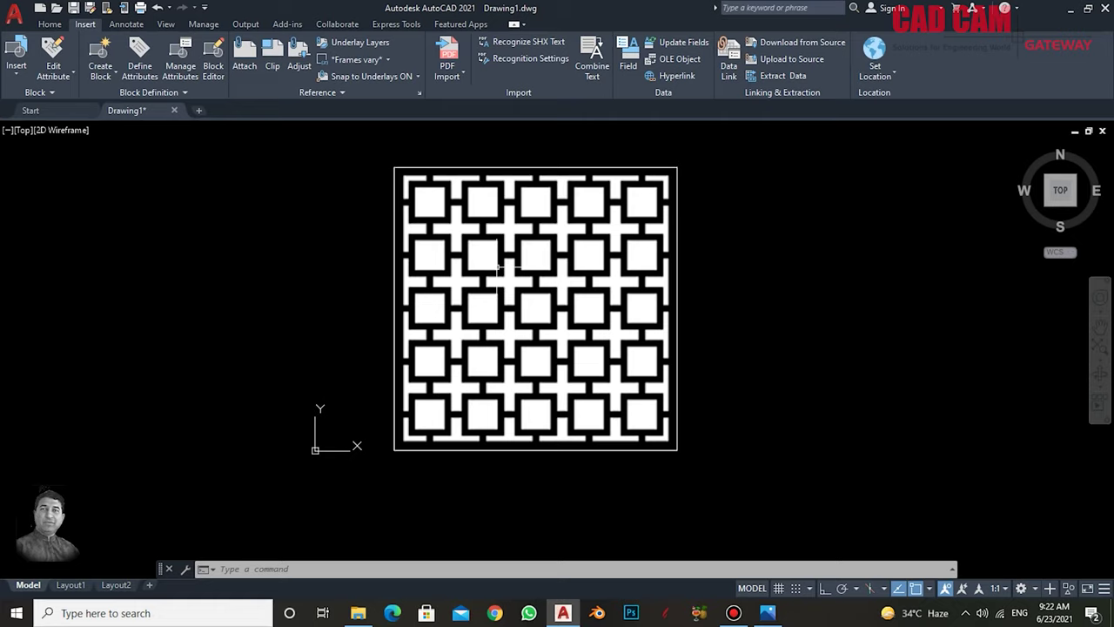
key(ctrl+z)
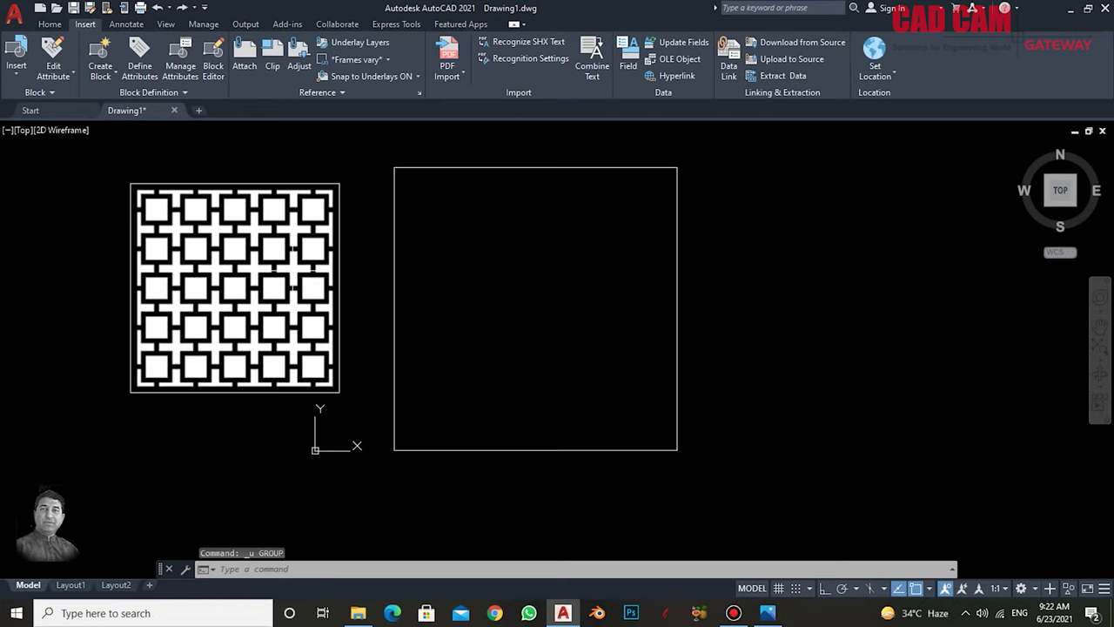
- Rotate the lattice pattern upright about a picked pivot point
text(ro)
key(Return)
click(319, 264)
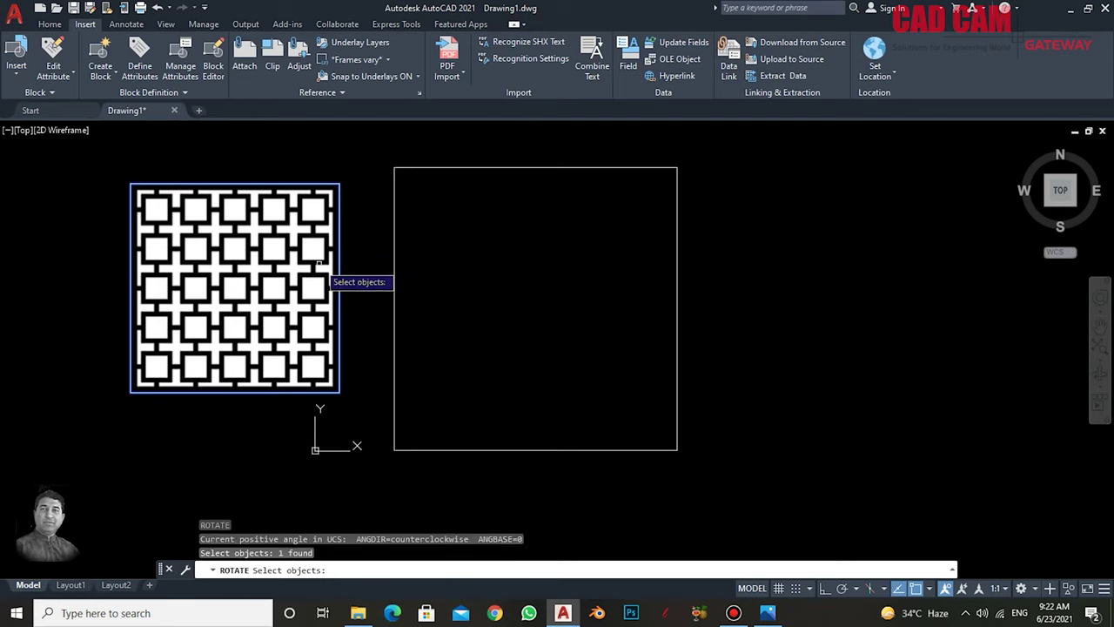
key(Return)
click(235, 288)
click(293, 320)
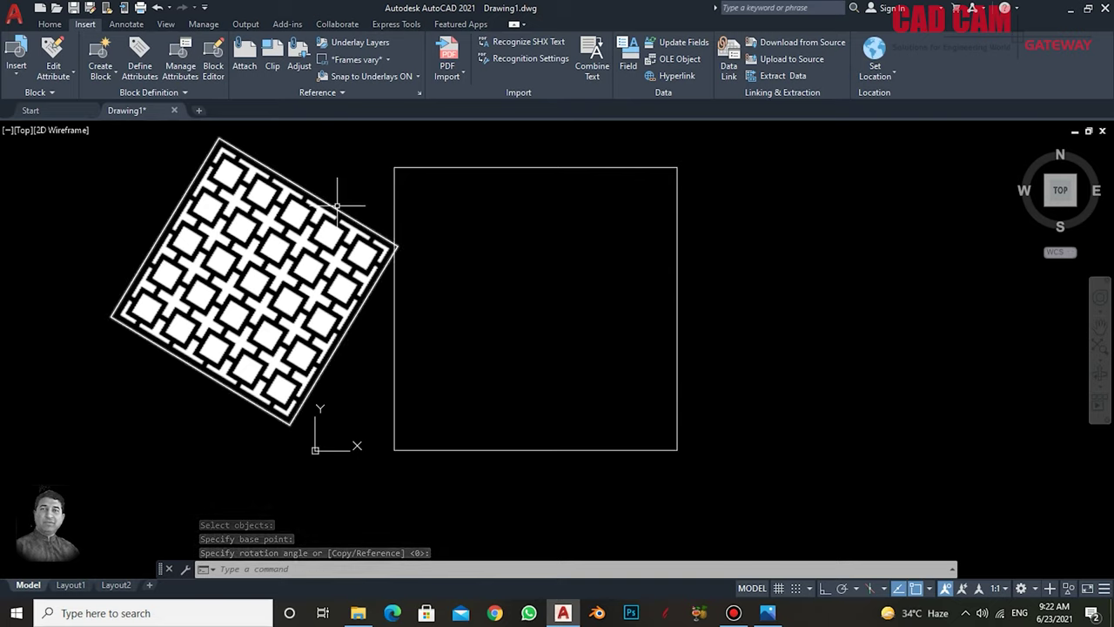
- Start scaling the rotated pattern from a base point, then cancel
text(sc)
key(Return)
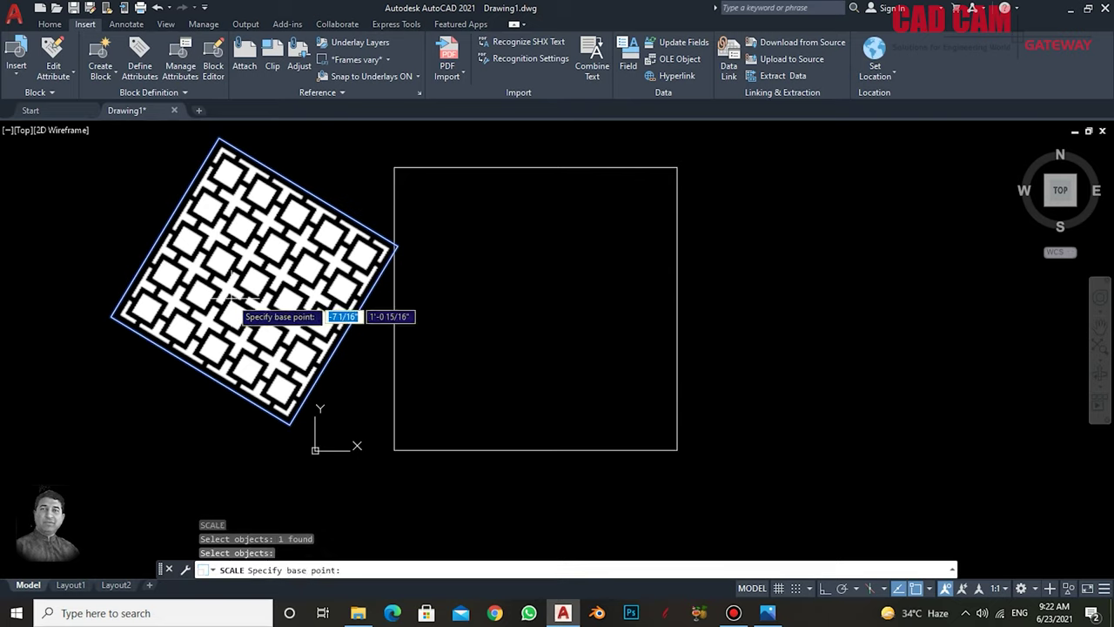
click(233, 299)
key(Escape)
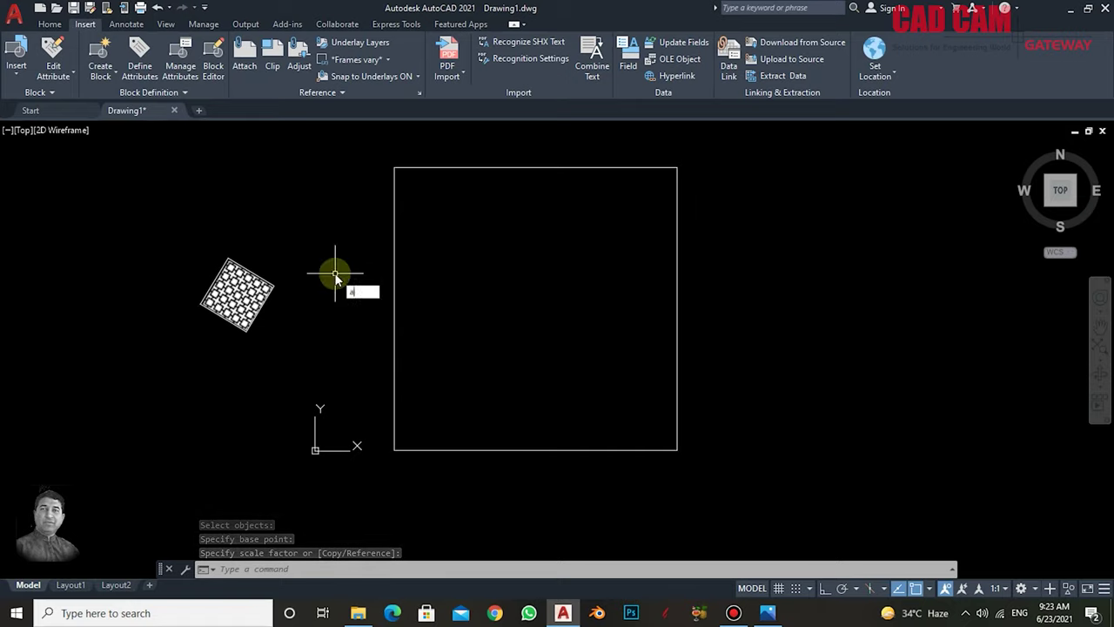
- Align the pattern's two top corners to the frame's top corners, scaling it to fit
text(al)
key(Return)
click(233, 261)
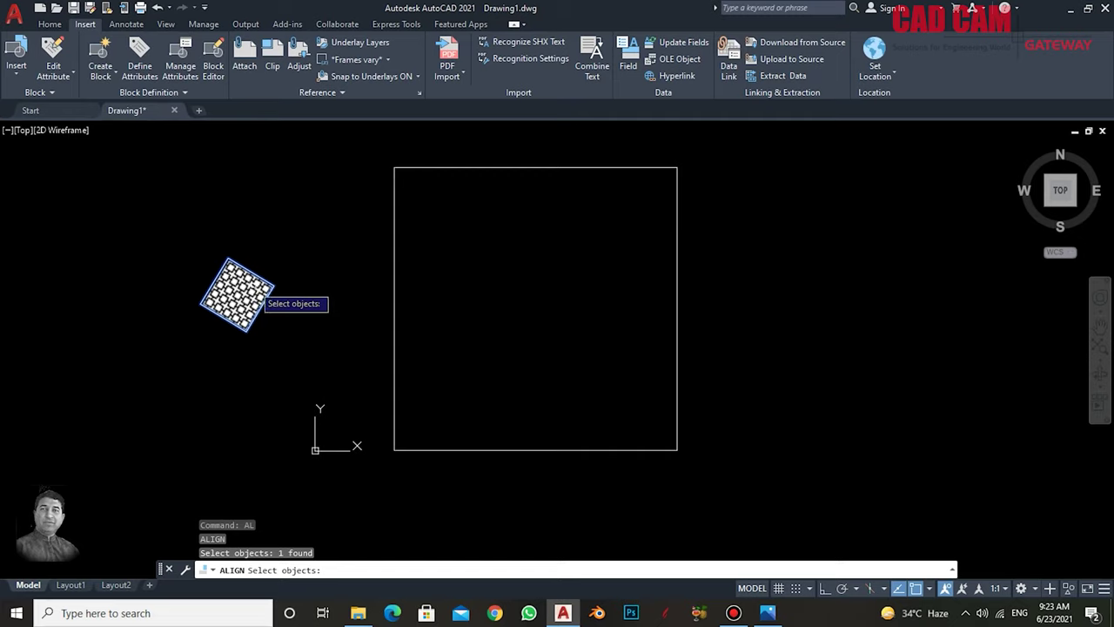
key(Return)
click(229, 256)
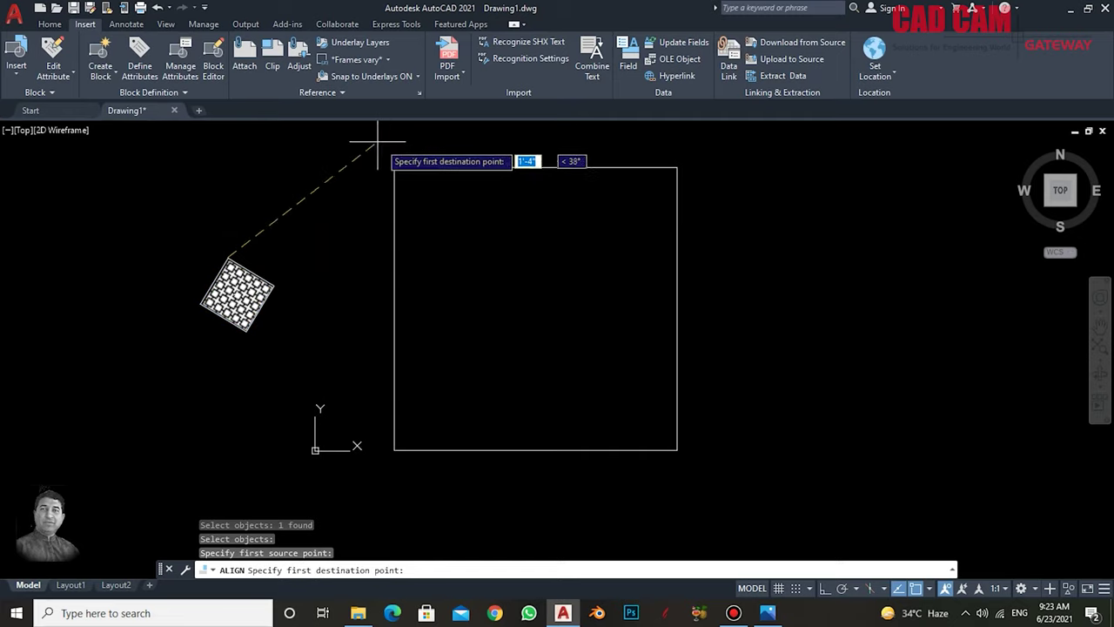
click(394, 166)
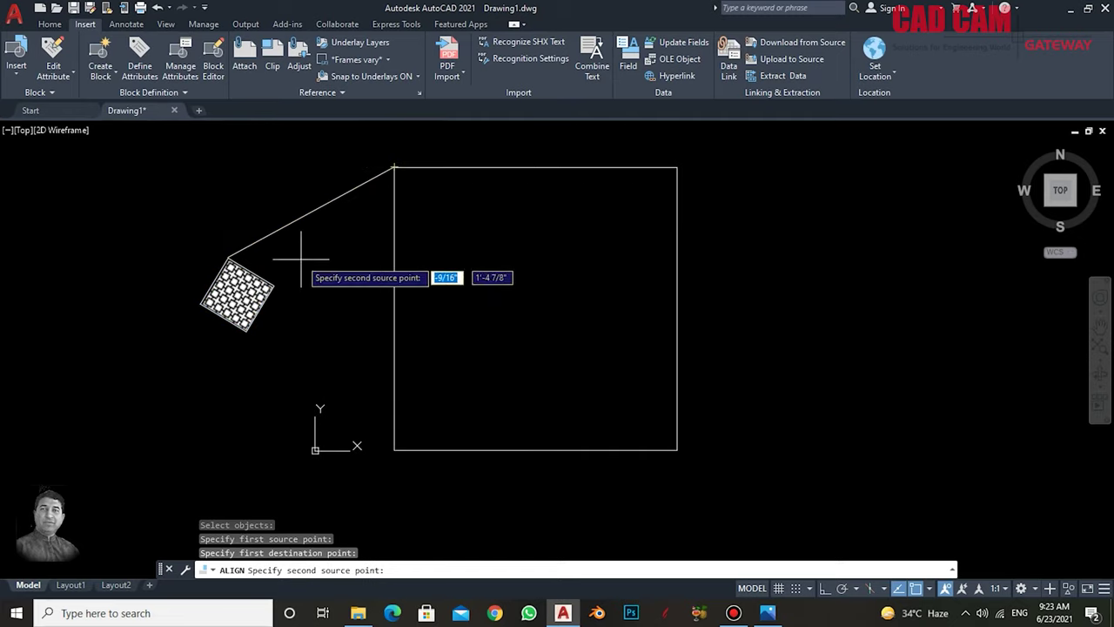
click(274, 283)
click(677, 166)
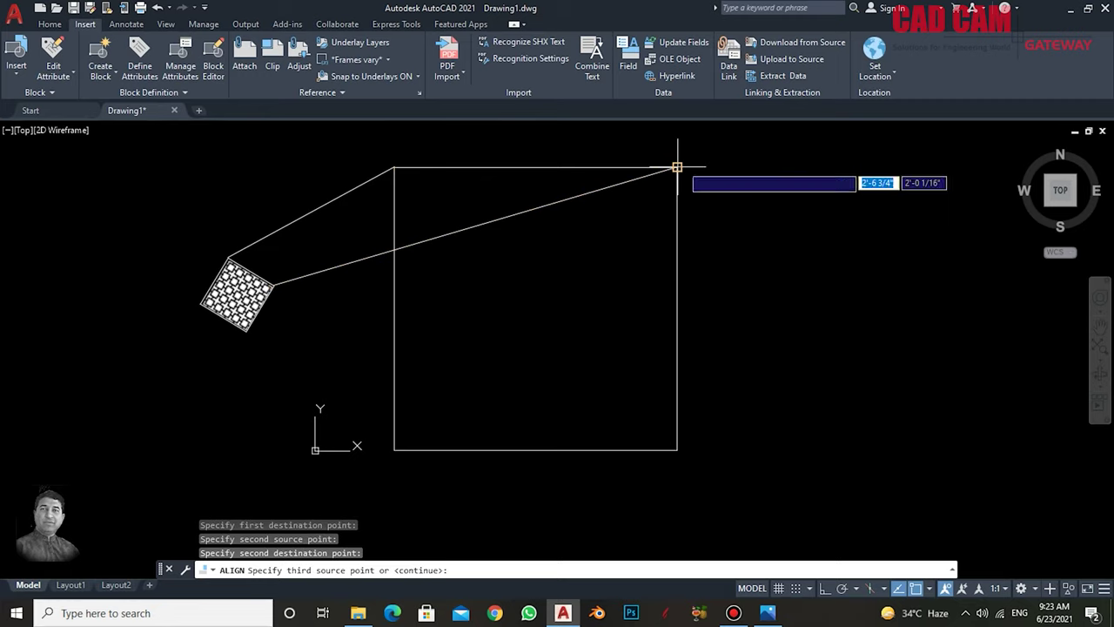
key(Return)
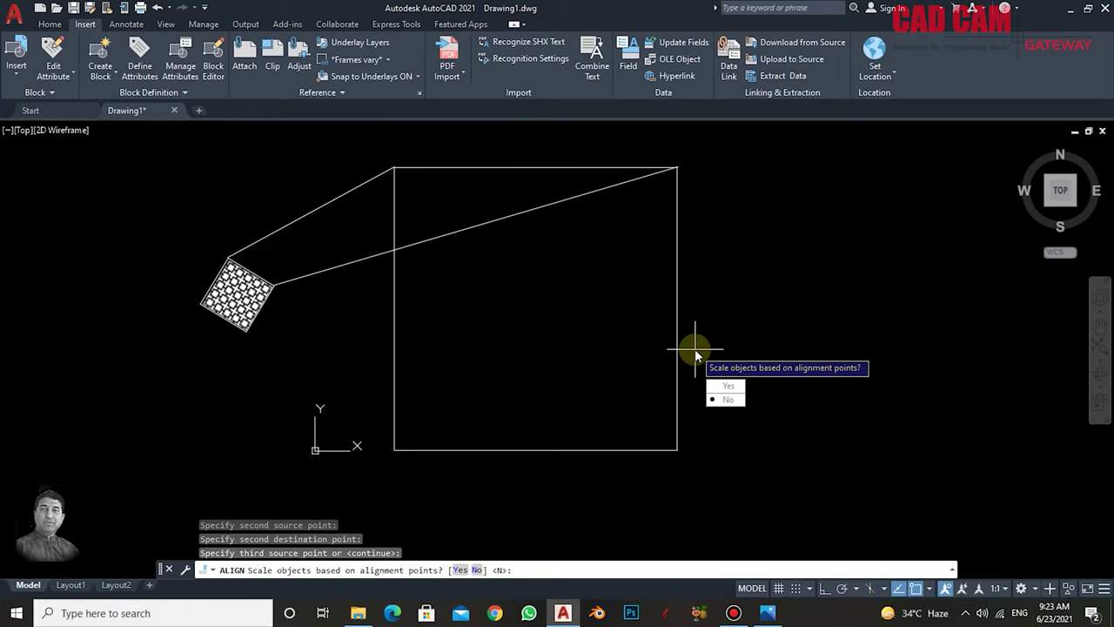
text(y)
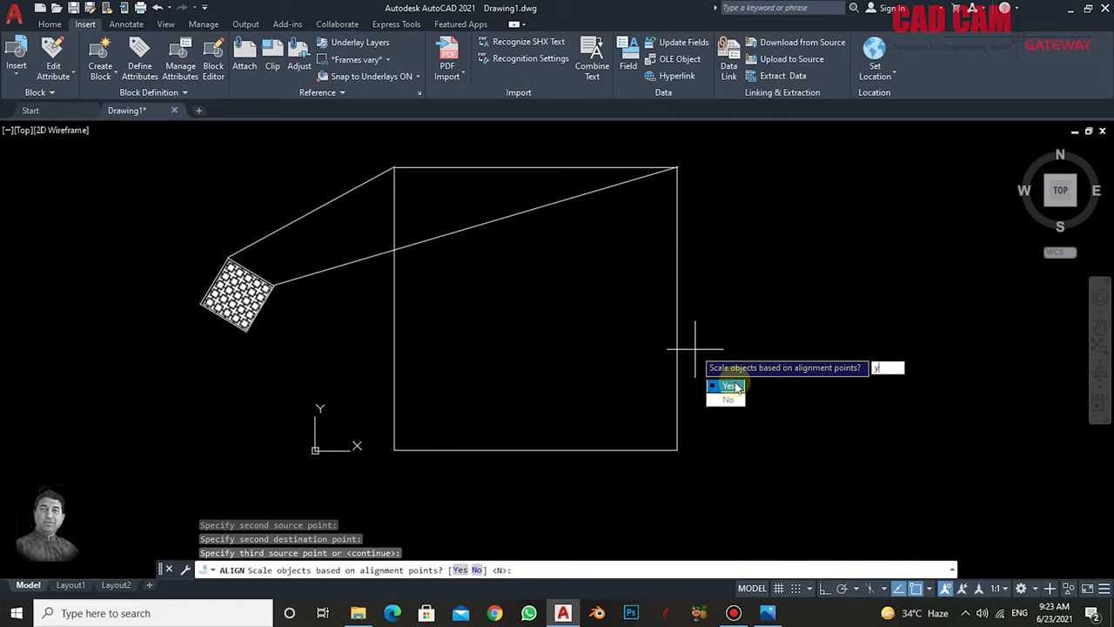
click(731, 386)
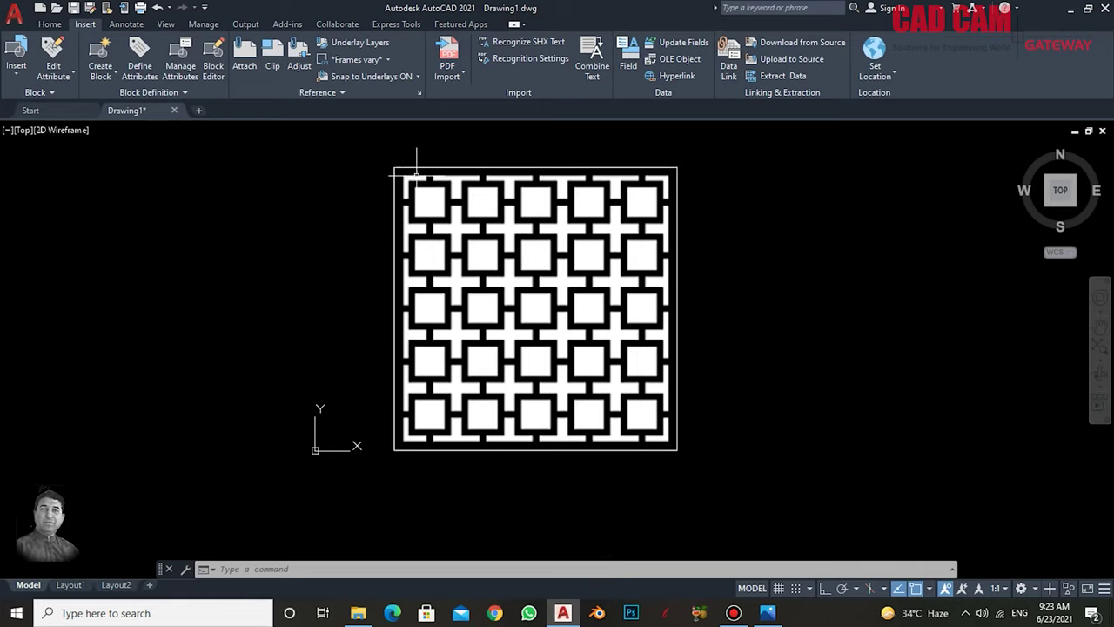
- Zoom to the panel and offset the outer square polyline .75 inward
text(z)
key(Return)
click(379, 155)
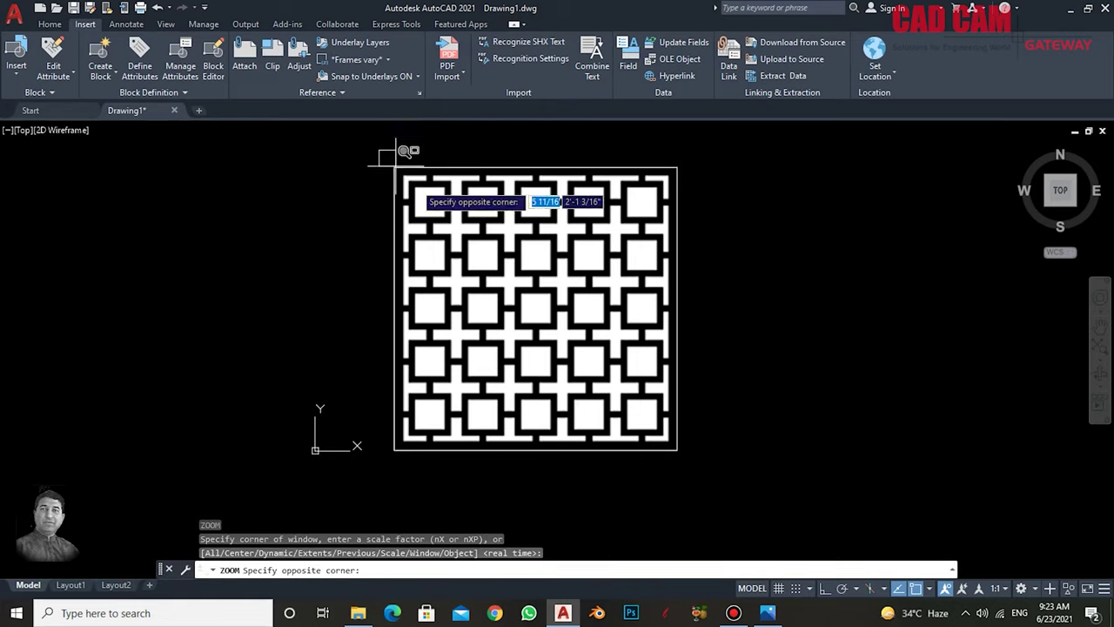
click(712, 459)
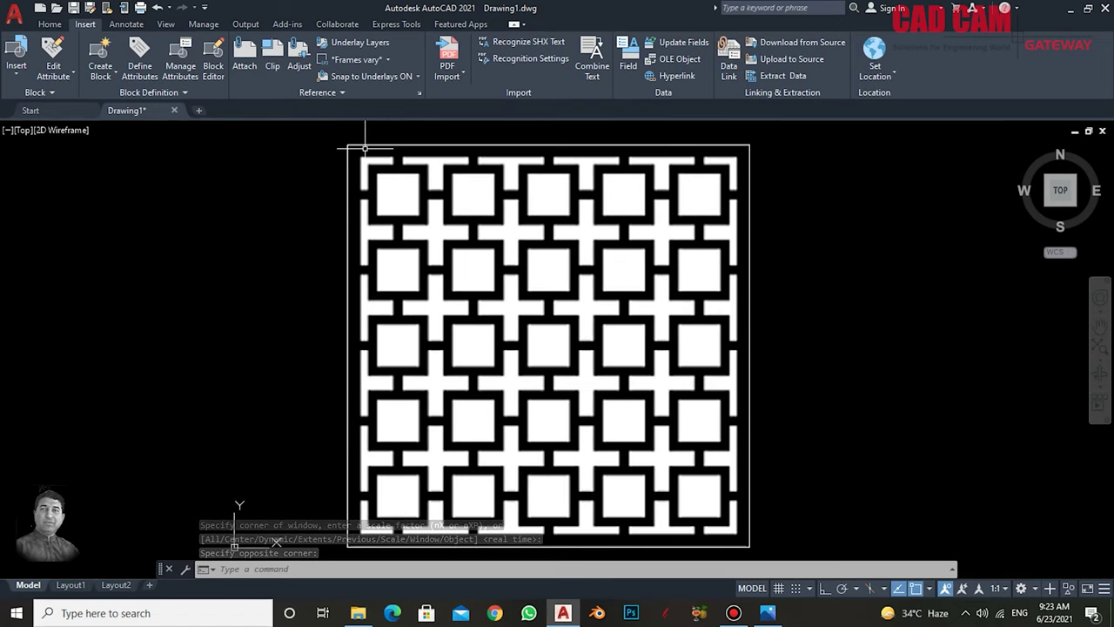
text(o)
key(Return)
text(.75)
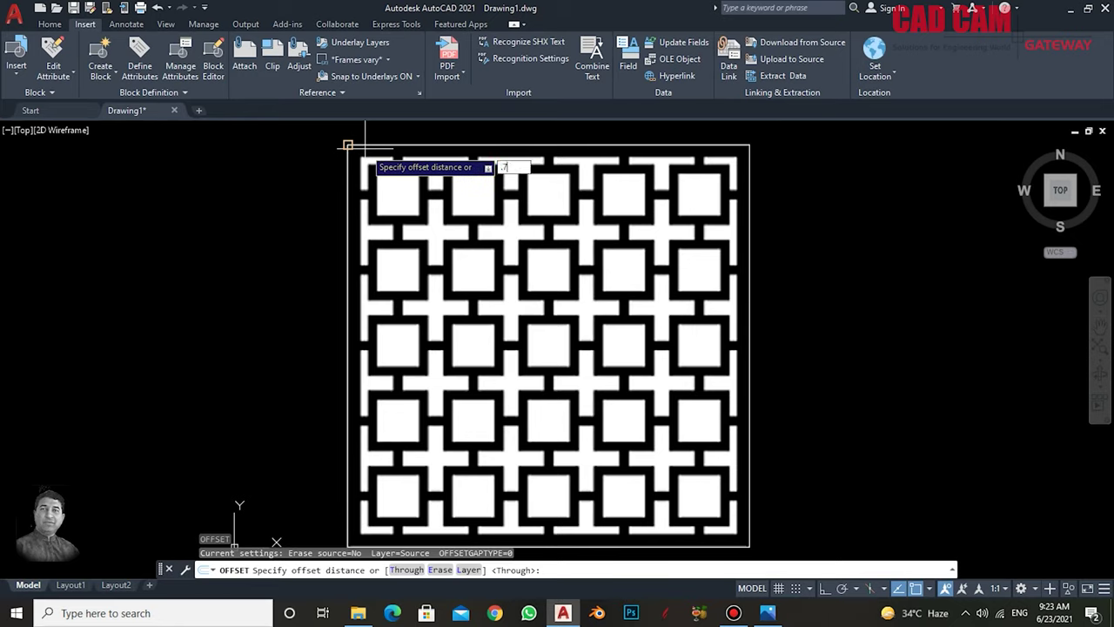
key(Return)
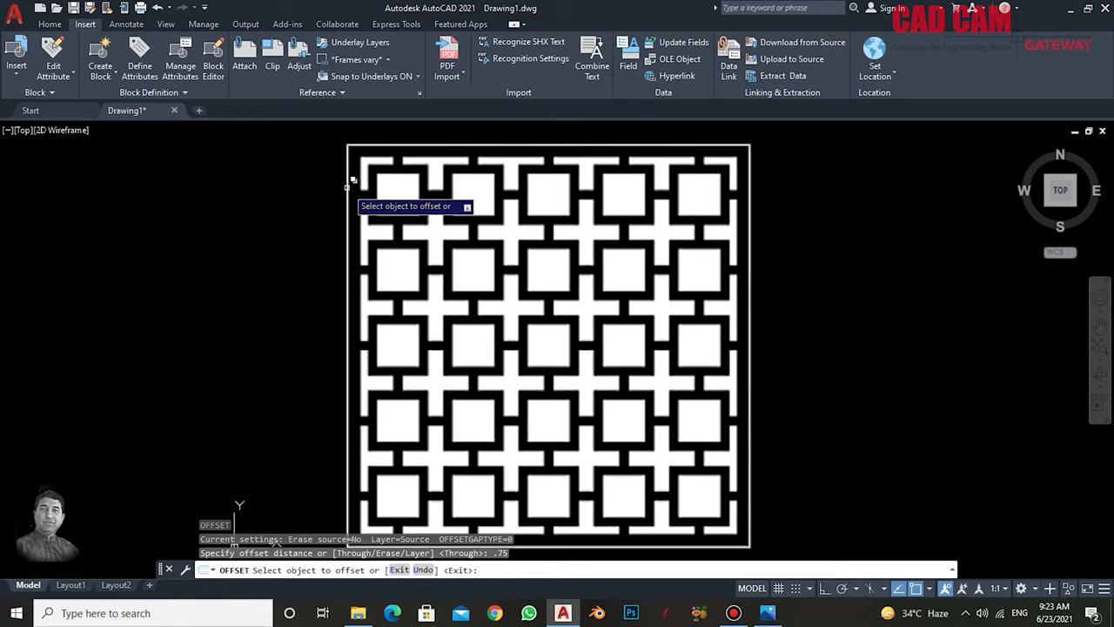
click(352, 180)
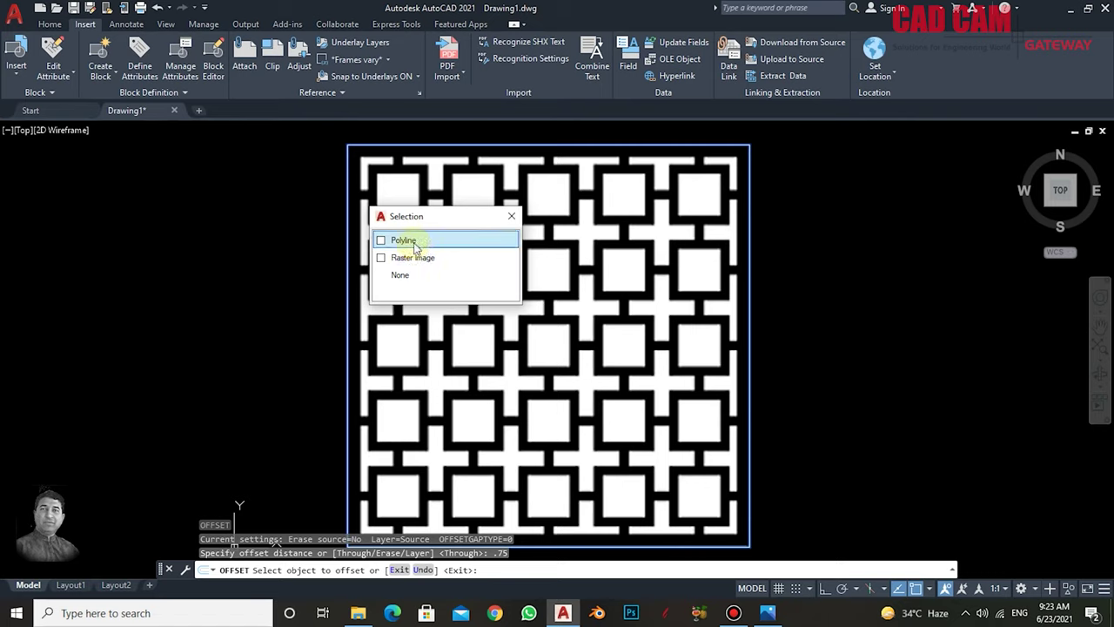
click(415, 244)
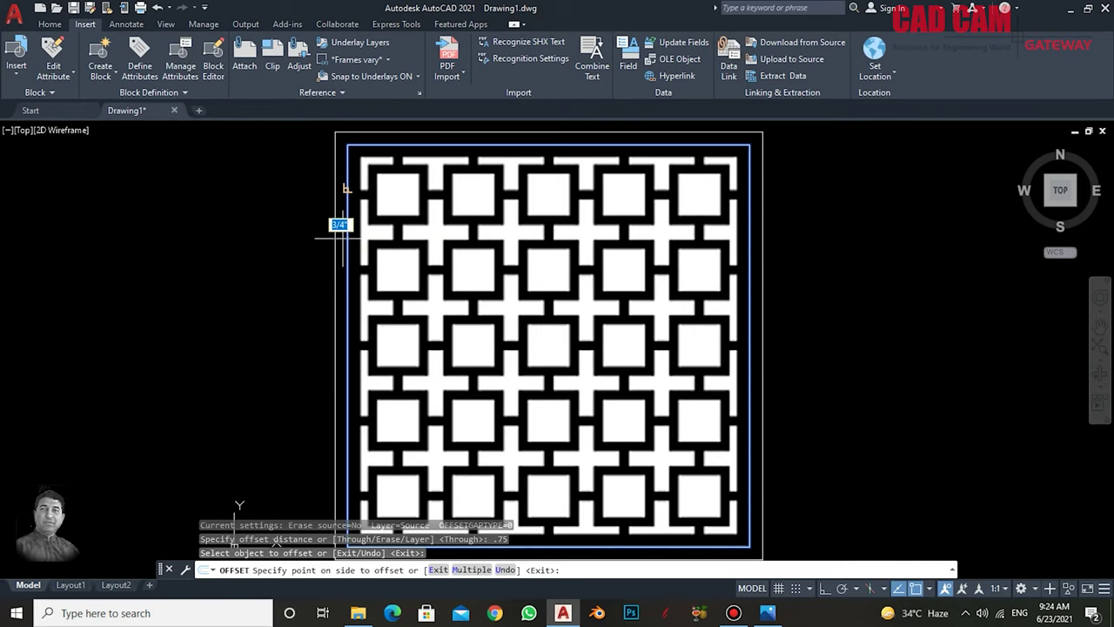
click(503, 265)
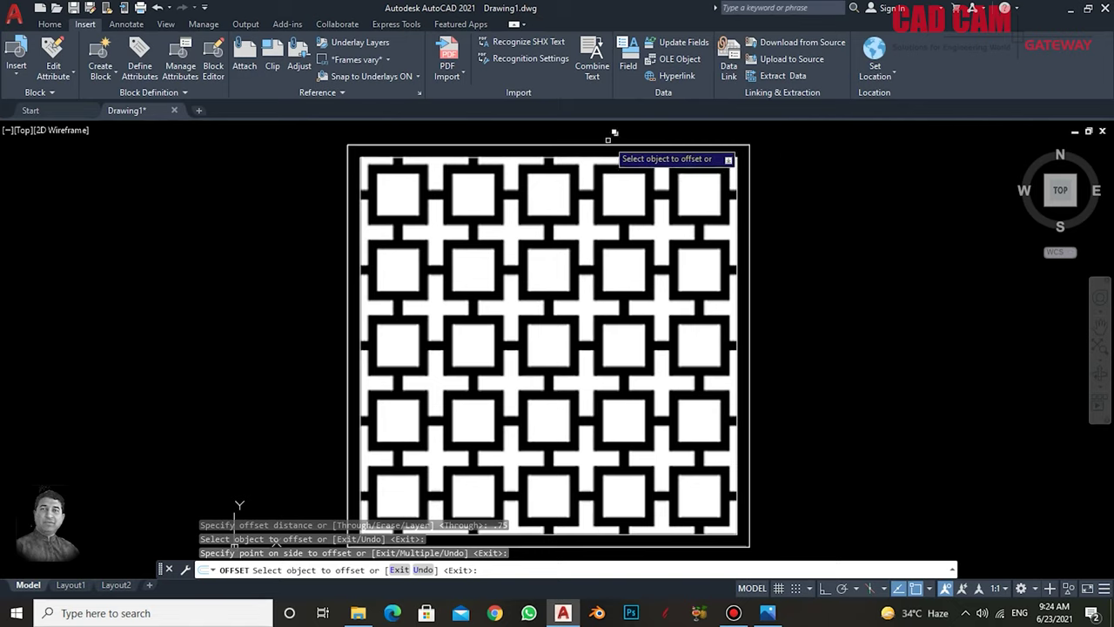
key(Escape)
key(Escape)
- Zoom in on the panel's top edge
text(z)
key(Return)
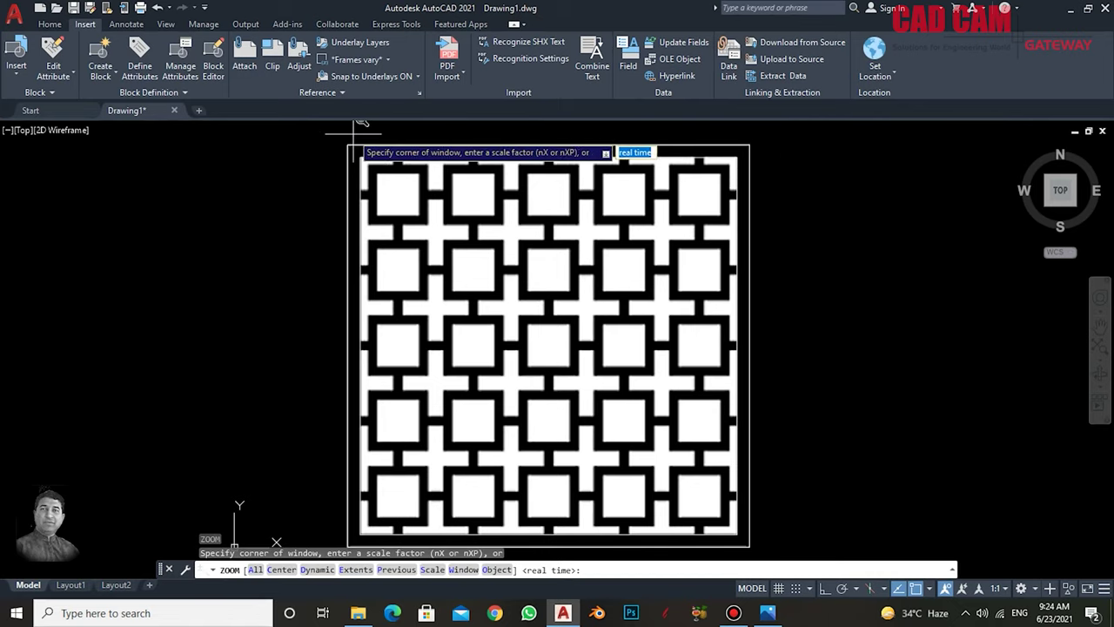
click(343, 138)
click(782, 169)
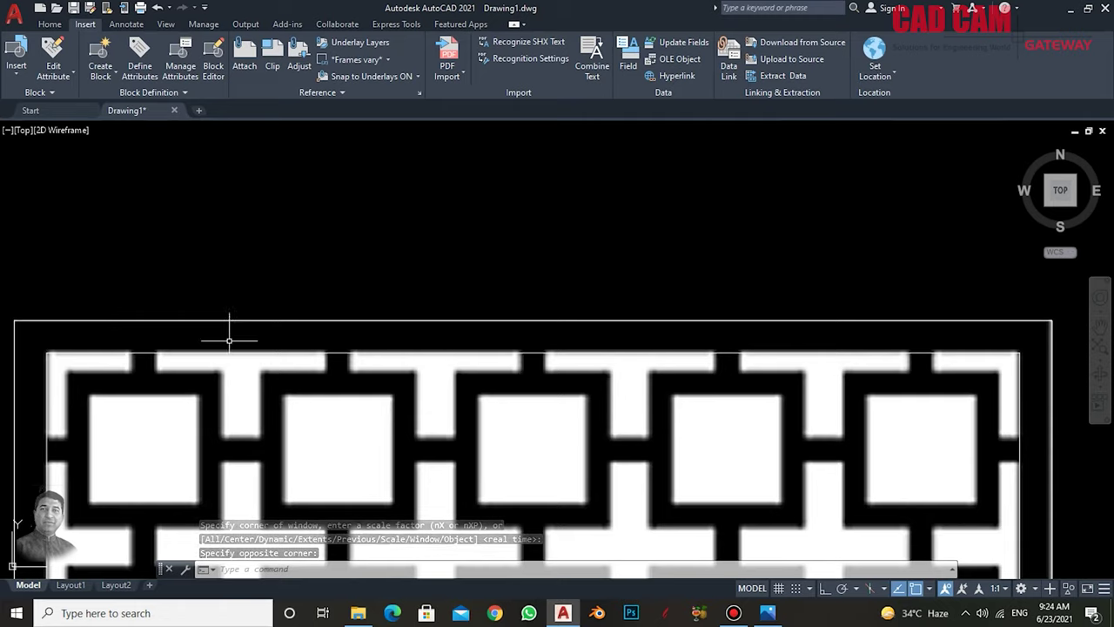
- Draw a vertical guide line rising from the inner border's top-left corner
text(l)
key(Return)
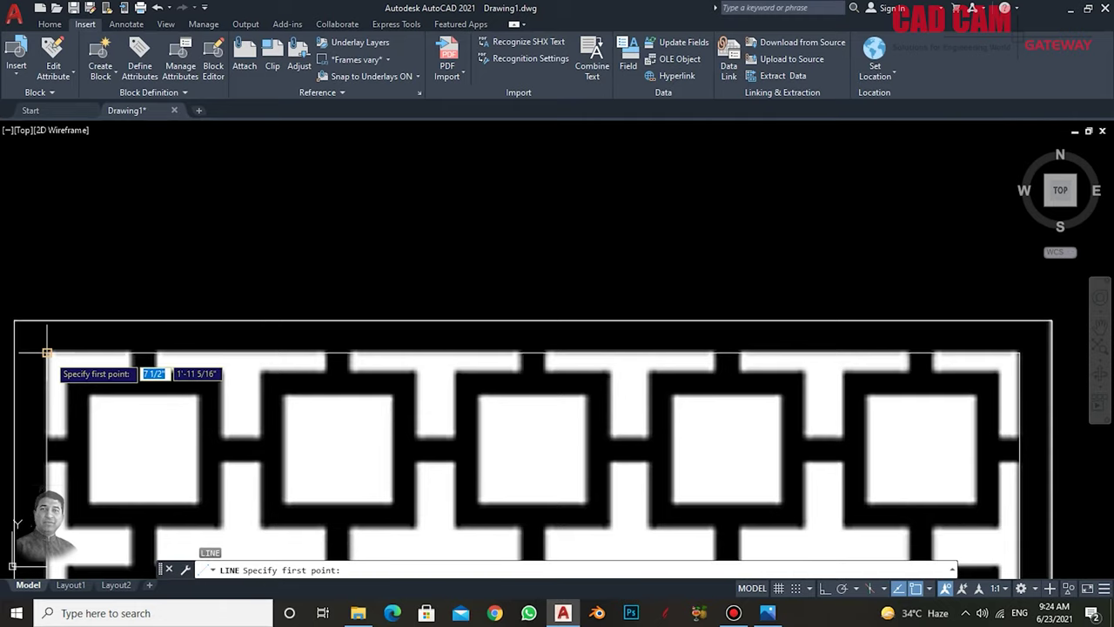
click(47, 353)
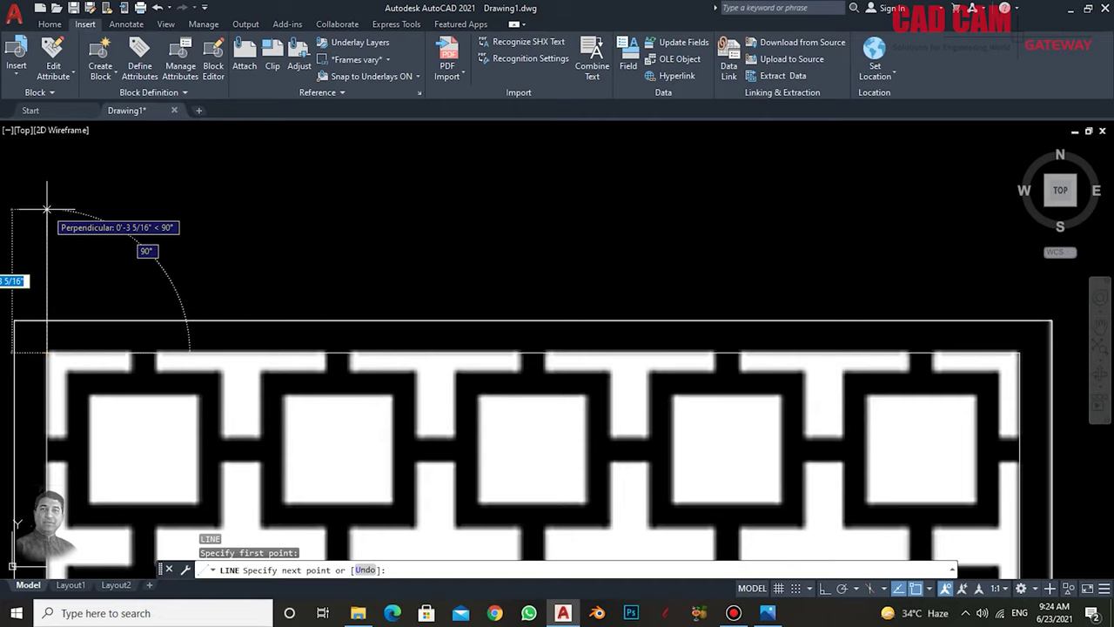
click(47, 210)
key(Escape)
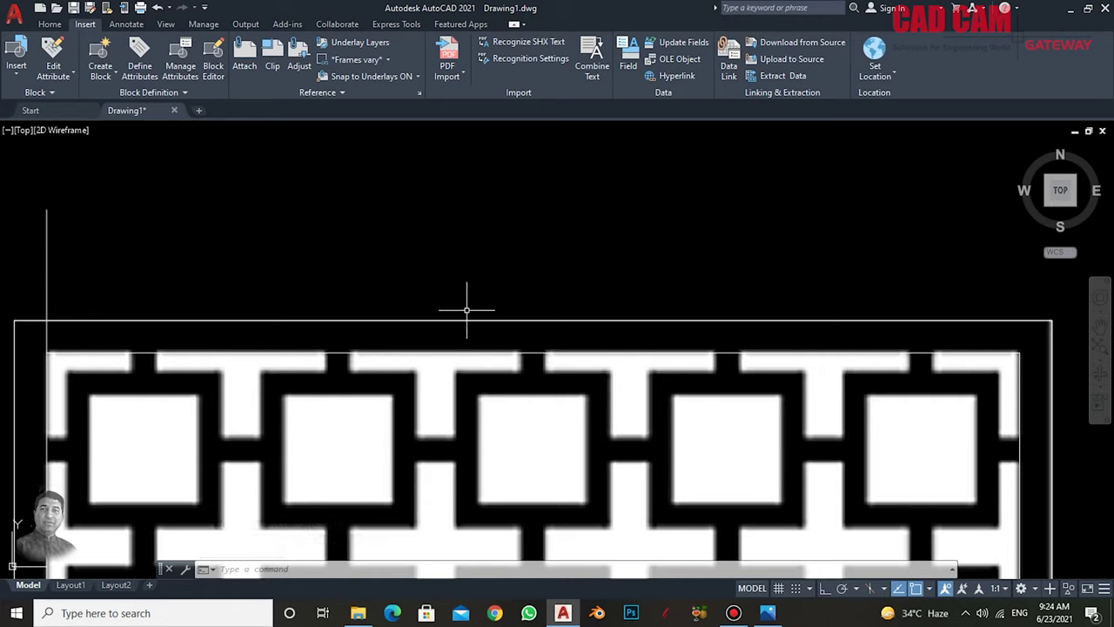
- Offset the vertical guide line 4.5 to the right
text(o)
key(Return)
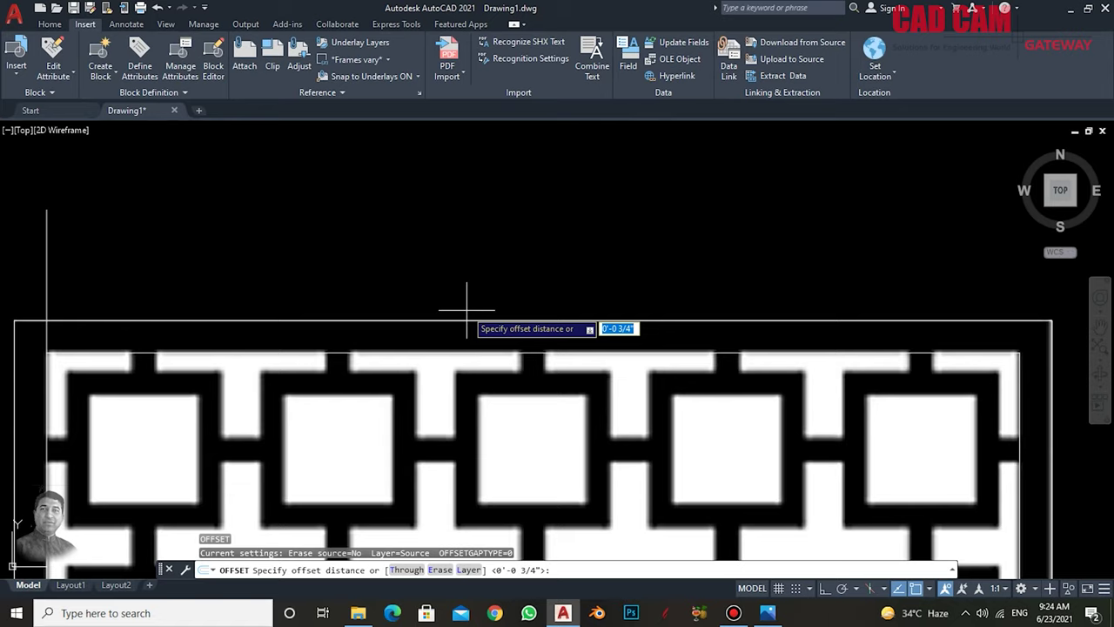
text(4.5)
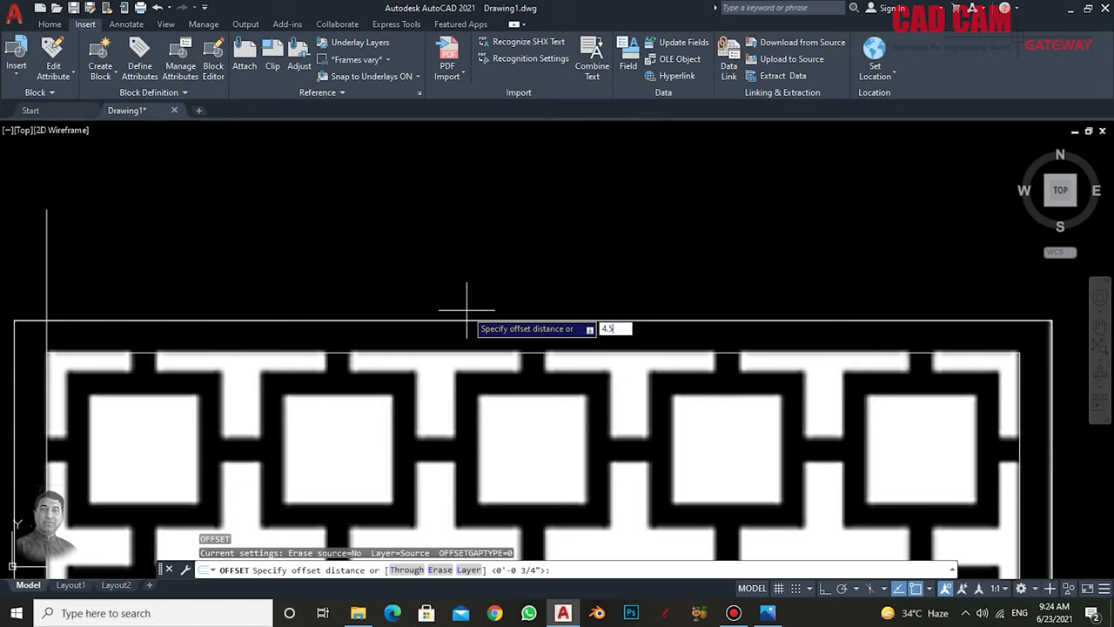
key(Return)
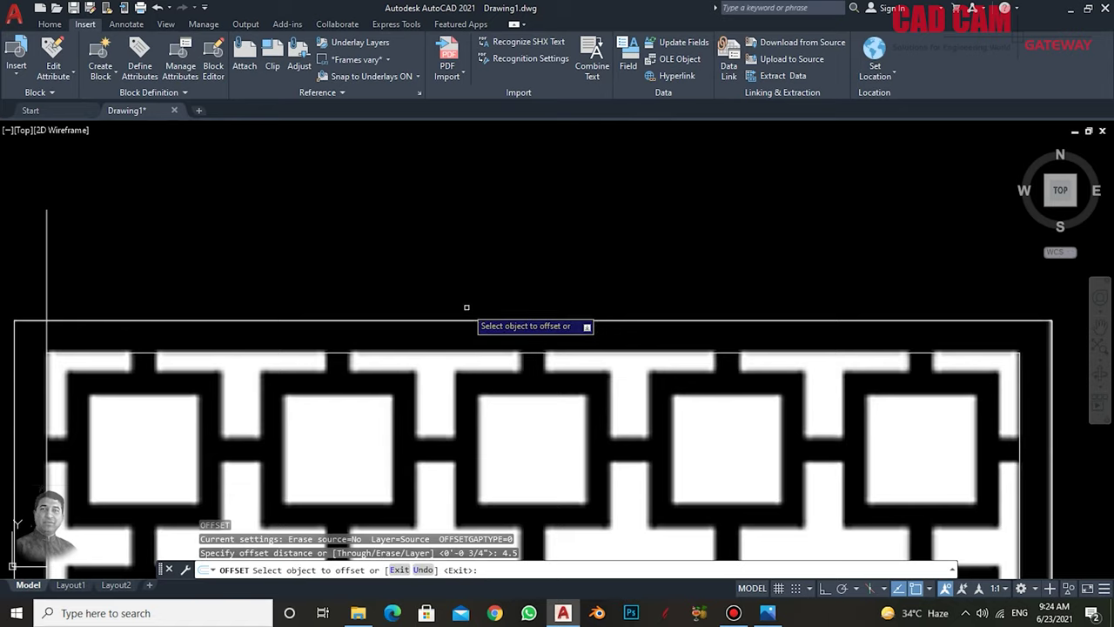
click(47, 254)
click(282, 248)
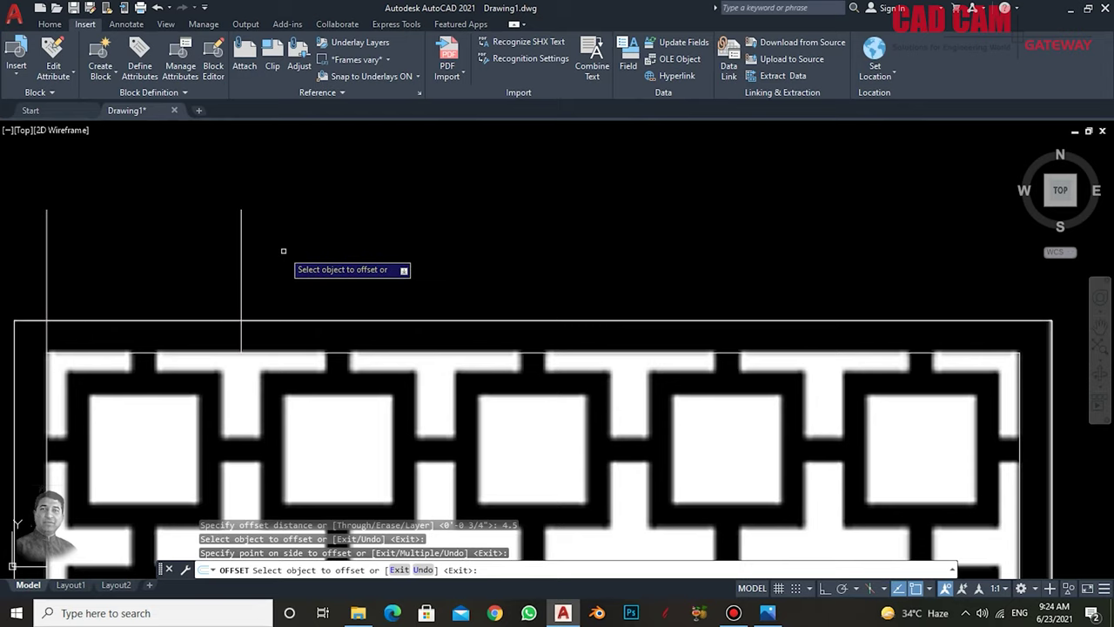
scroll(337, 217, down, 2)
scroll(261, 287, down, 2)
scroll(249, 300, up, 2)
- Try a line from the pattern's top-left corner, undo it, and turn on Ortho
key(Escape)
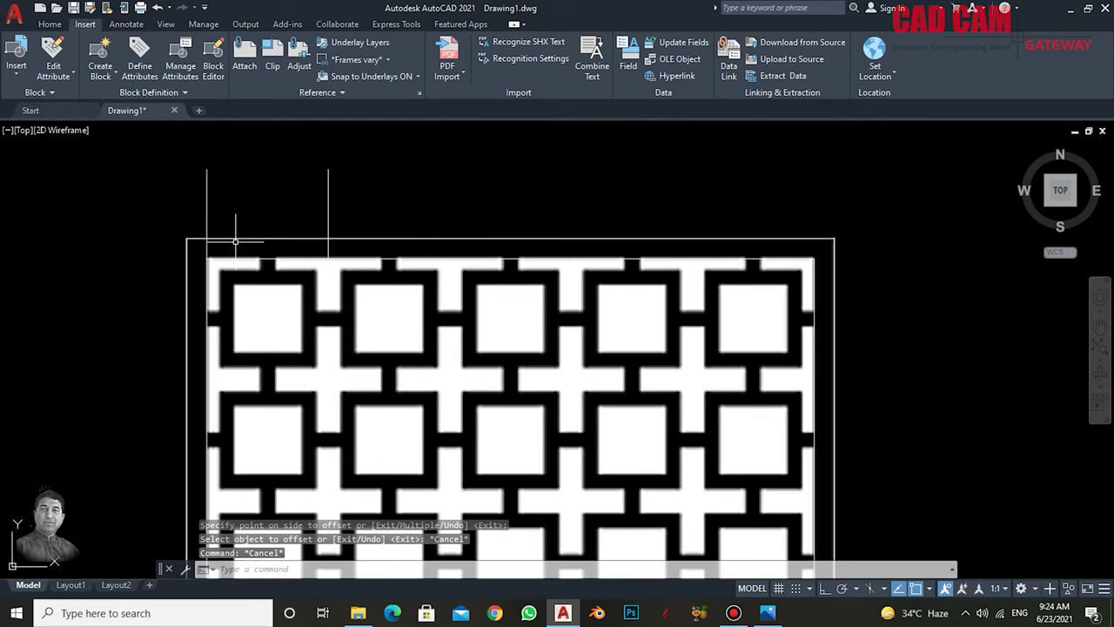
text(l)
key(Return)
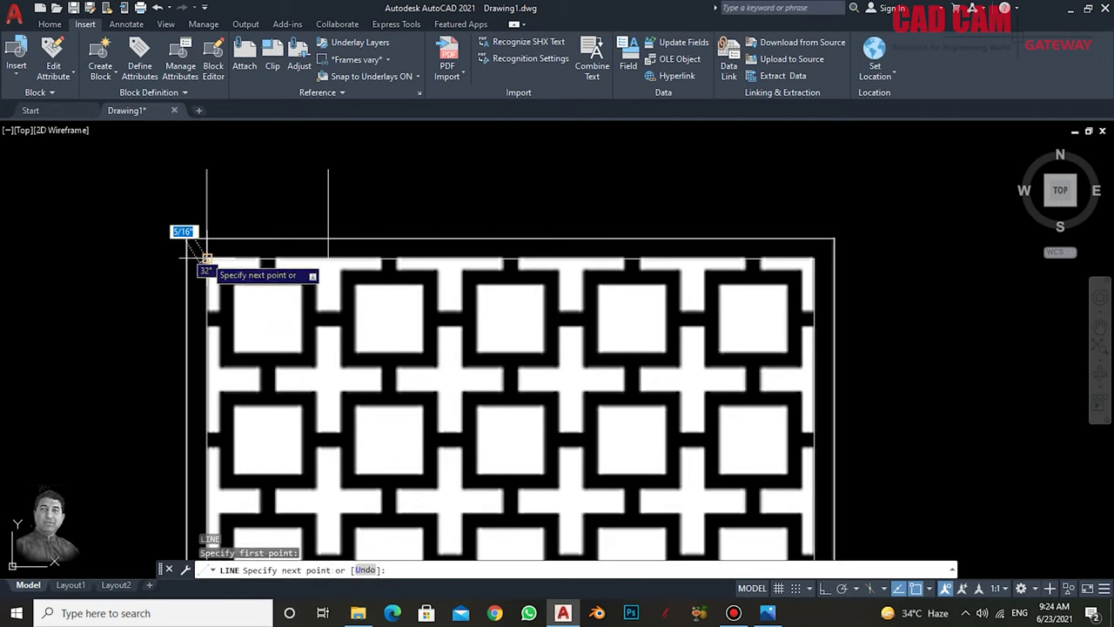
click(206, 258)
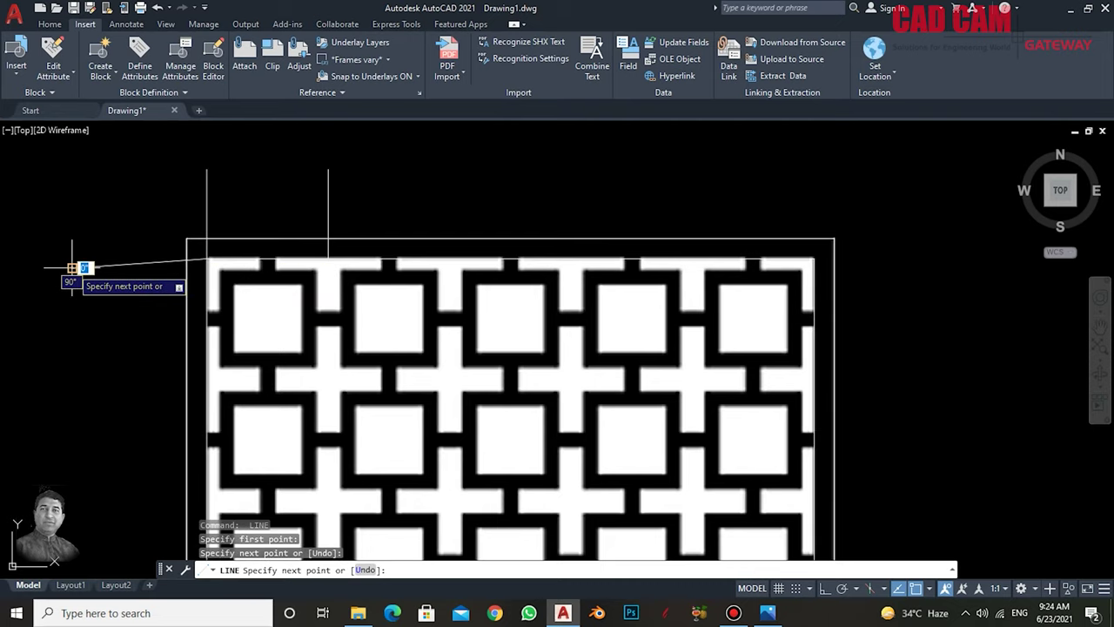
text(u)
key(Return)
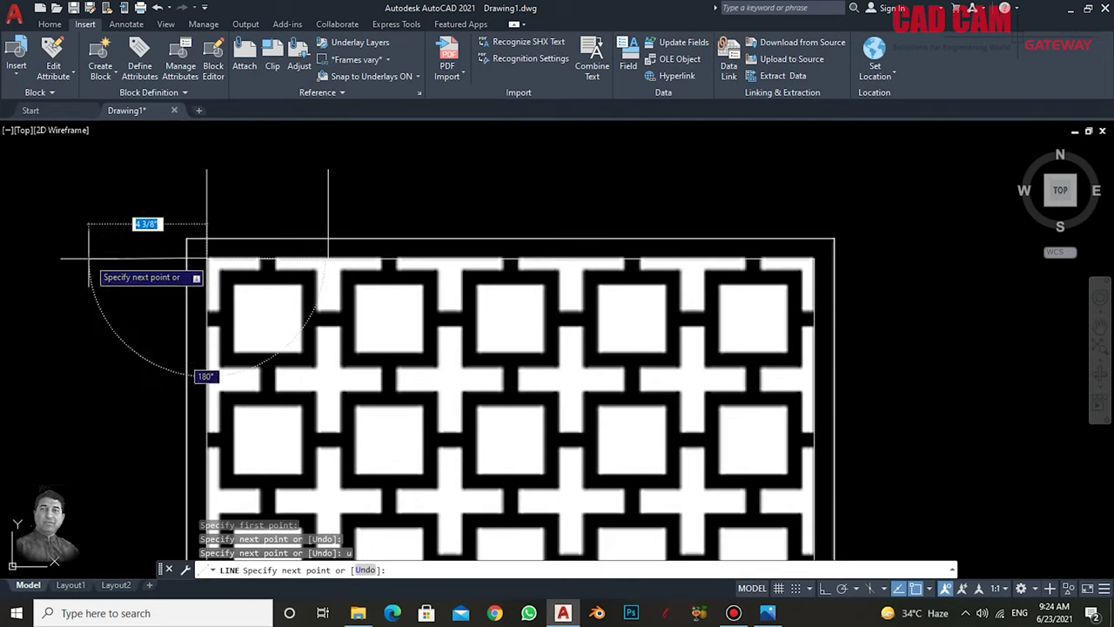
key(F8)
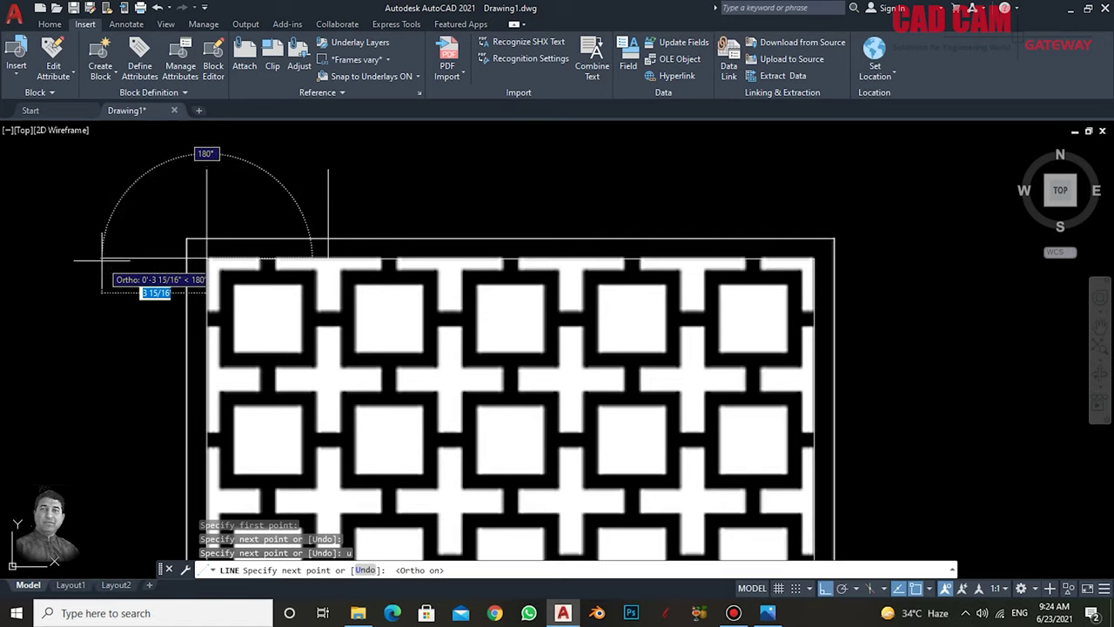
key(Escape)
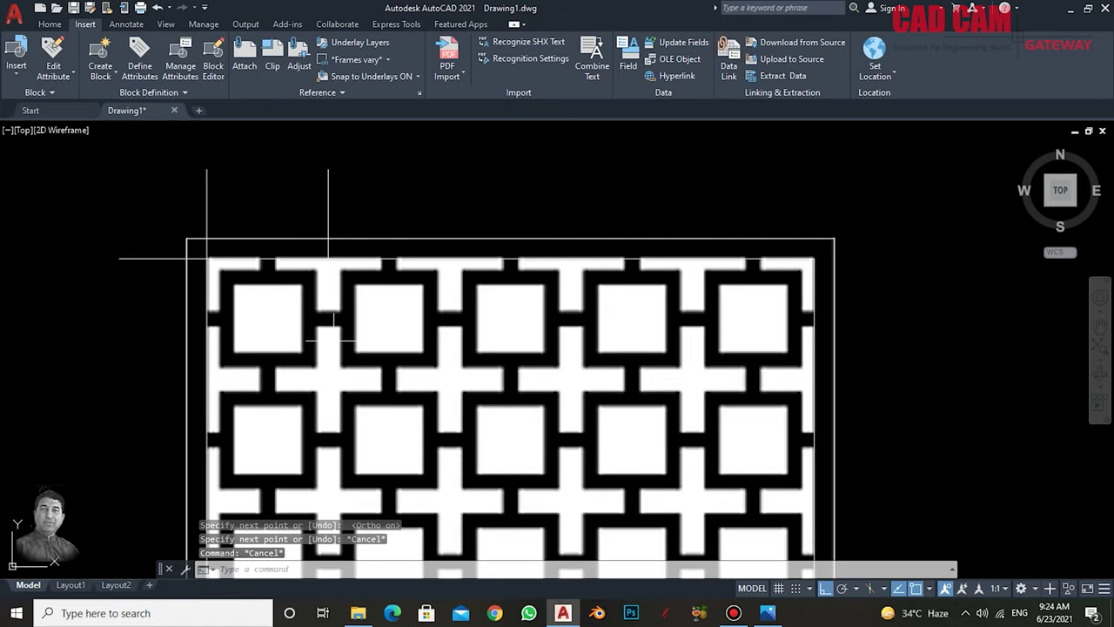
- Offset the horizontal guide line 4 1/2 downward
text(o)
key(Return)
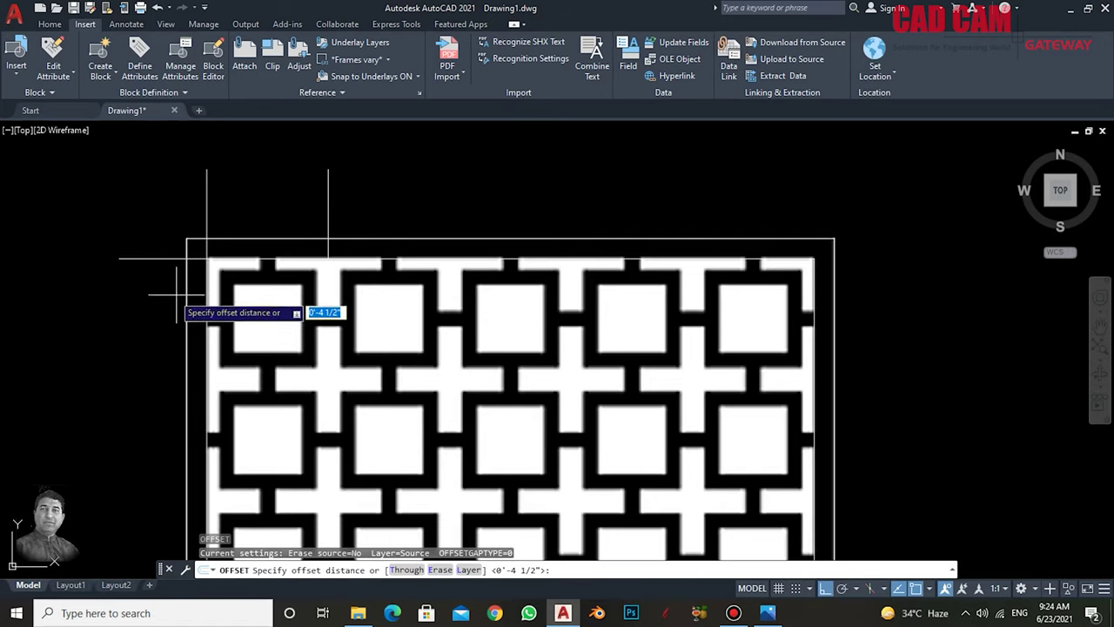
key(Return)
click(150, 258)
click(150, 322)
key(Escape)
key(Escape)
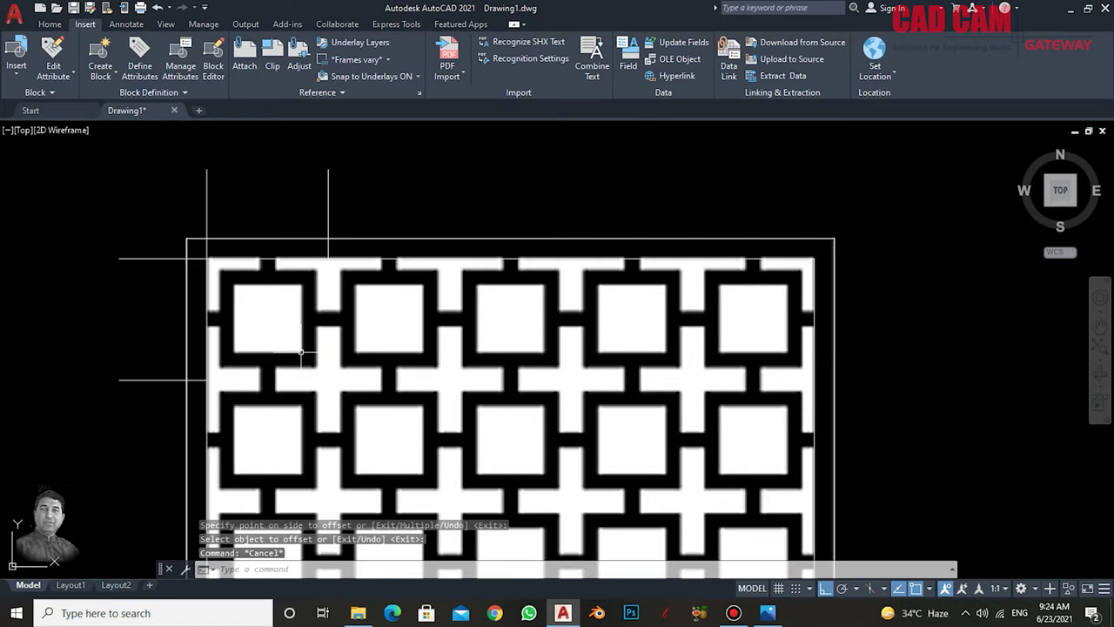
- Select the two vertical and two horizontal guide lines and set their colour to Red
click(355, 232)
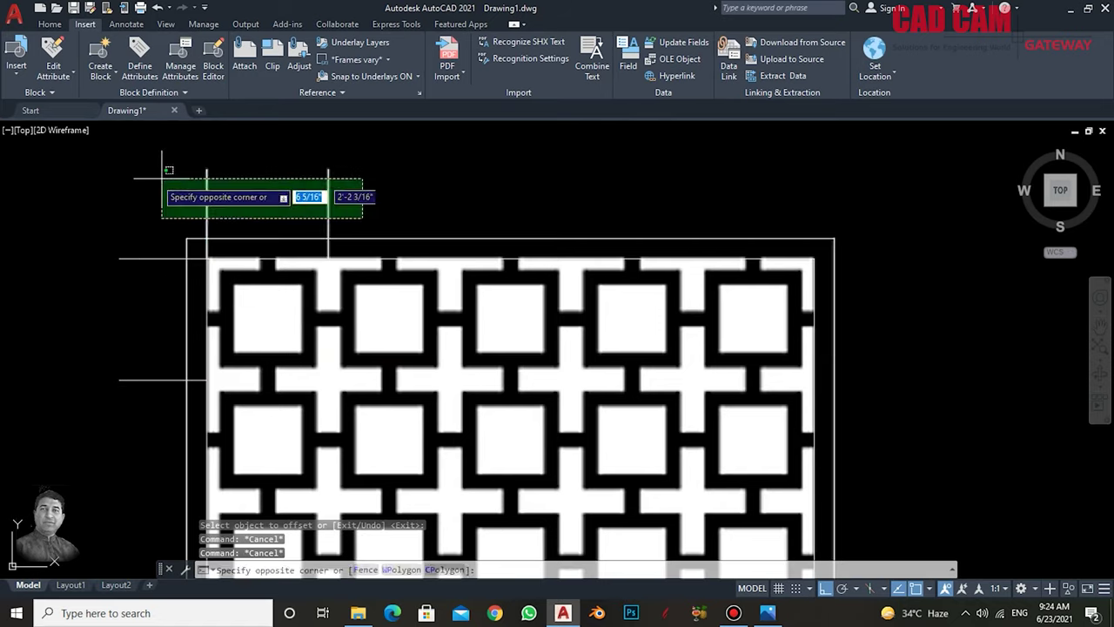
click(162, 174)
click(142, 188)
click(52, 418)
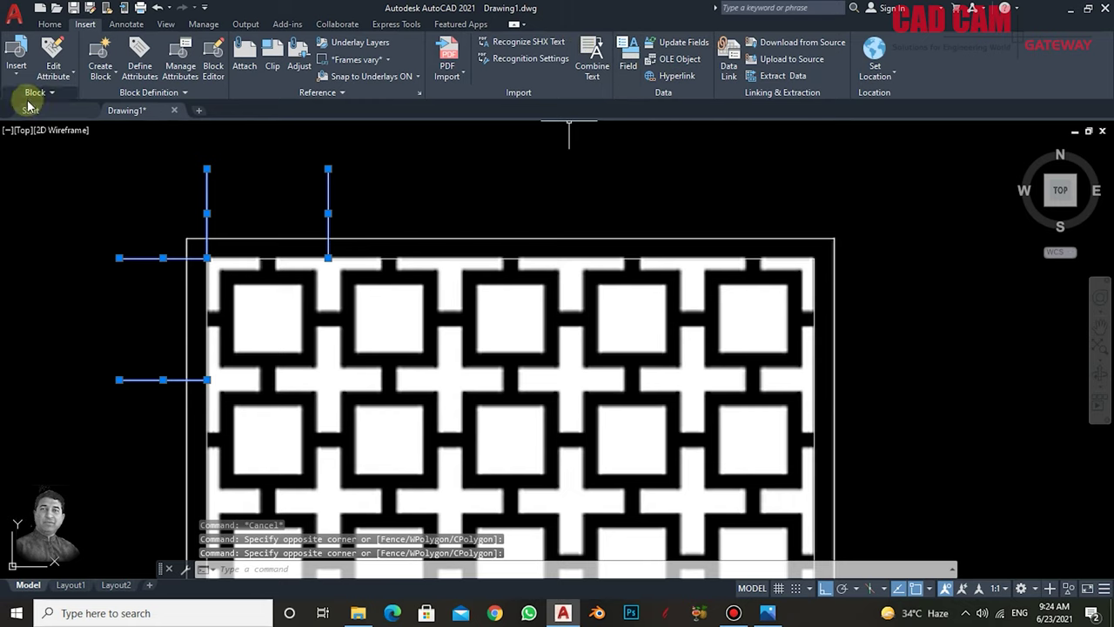
click(50, 24)
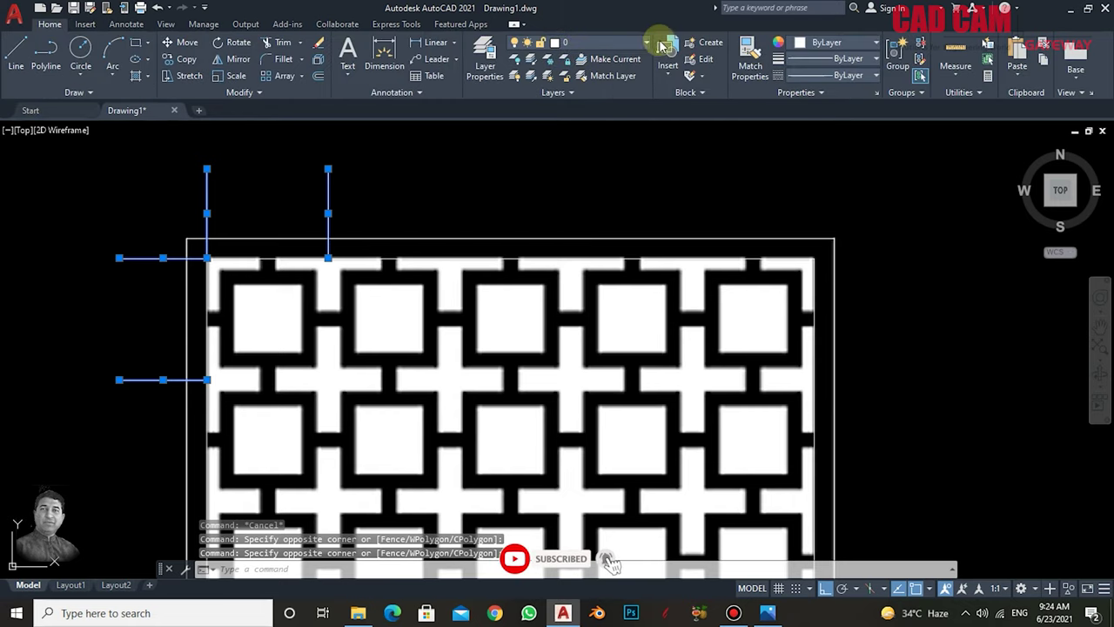
click(833, 44)
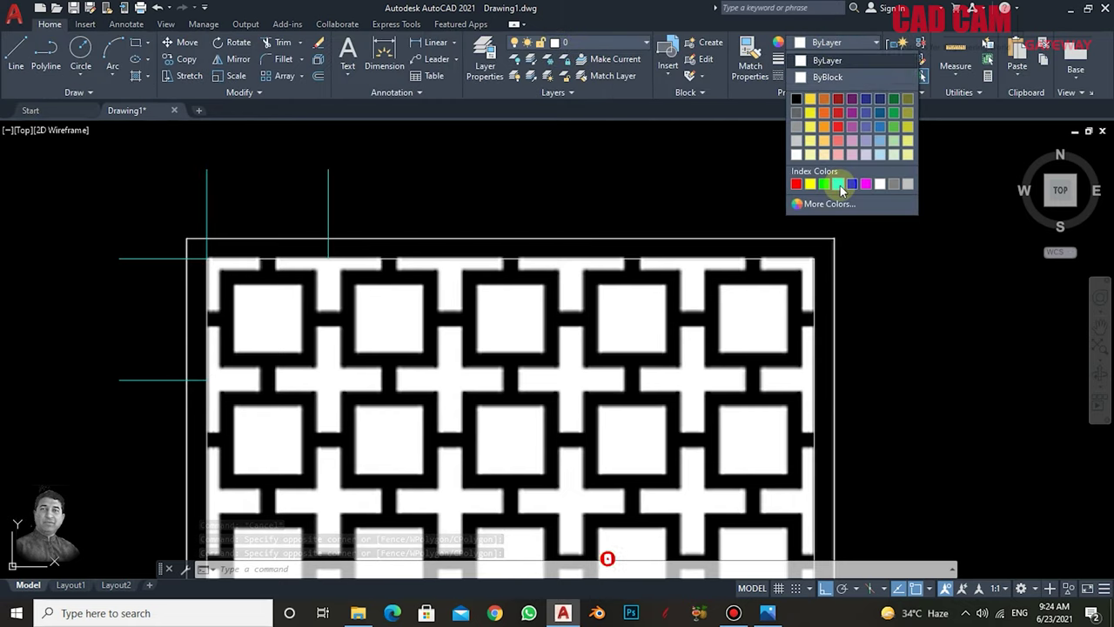
click(795, 184)
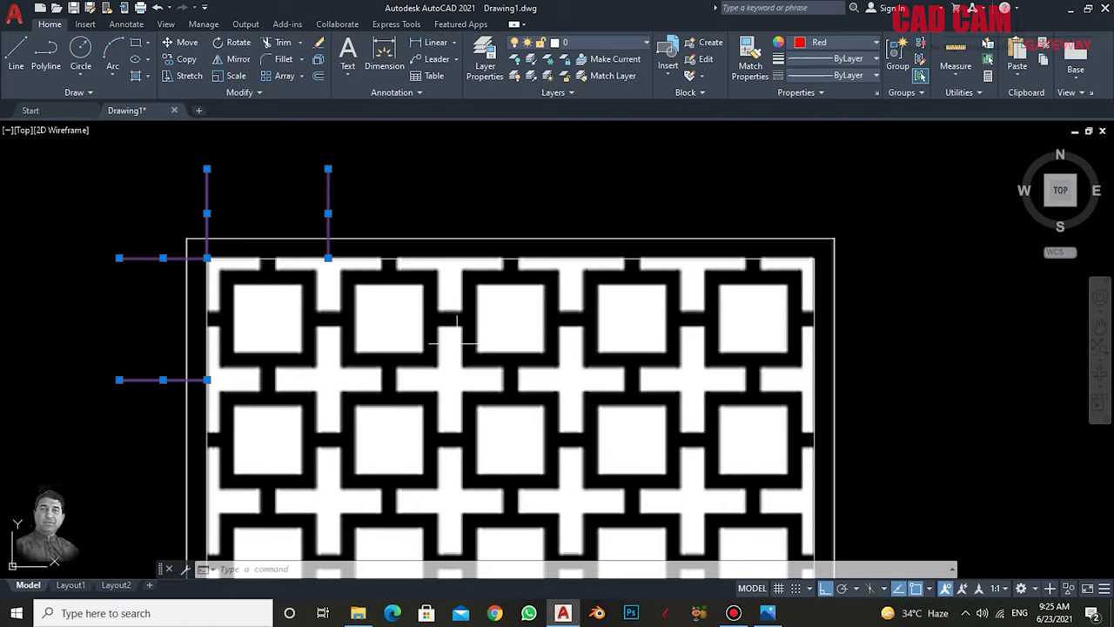
- Pick the reference raster image's border, then clear the selection
click(437, 241)
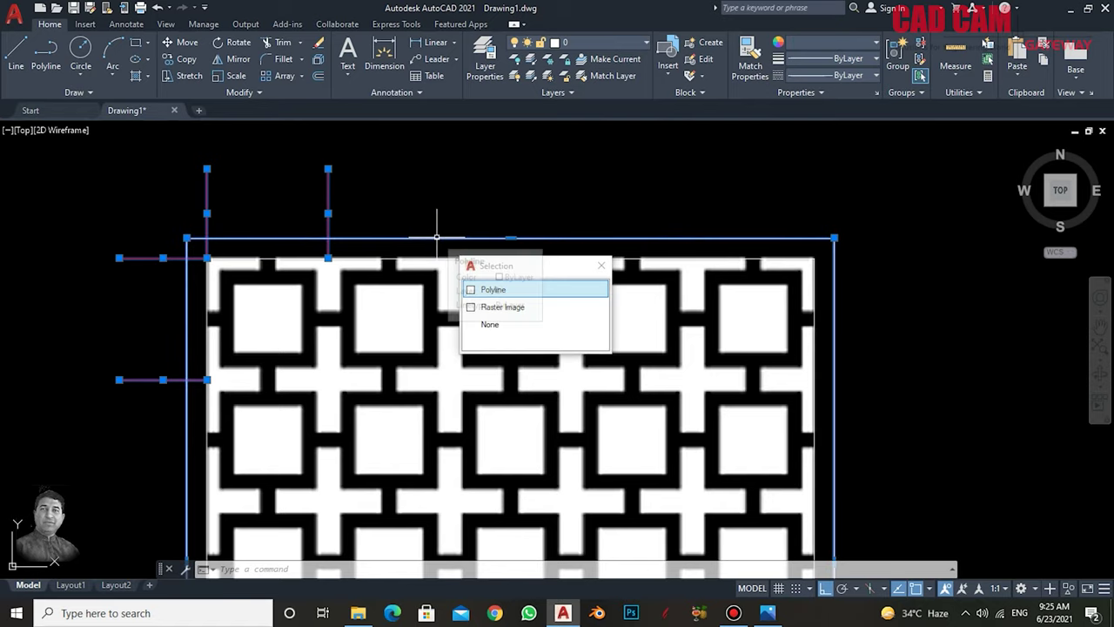
click(510, 312)
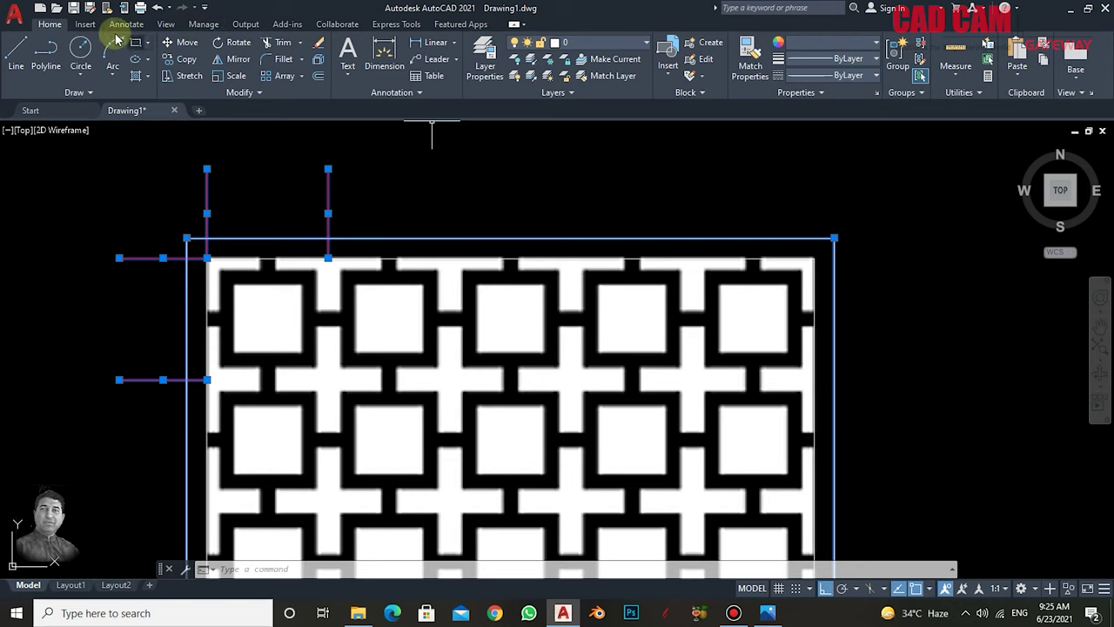
click(85, 23)
key(Escape)
key(Escape)
key(Escape)
scroll(278, 263, up, 2)
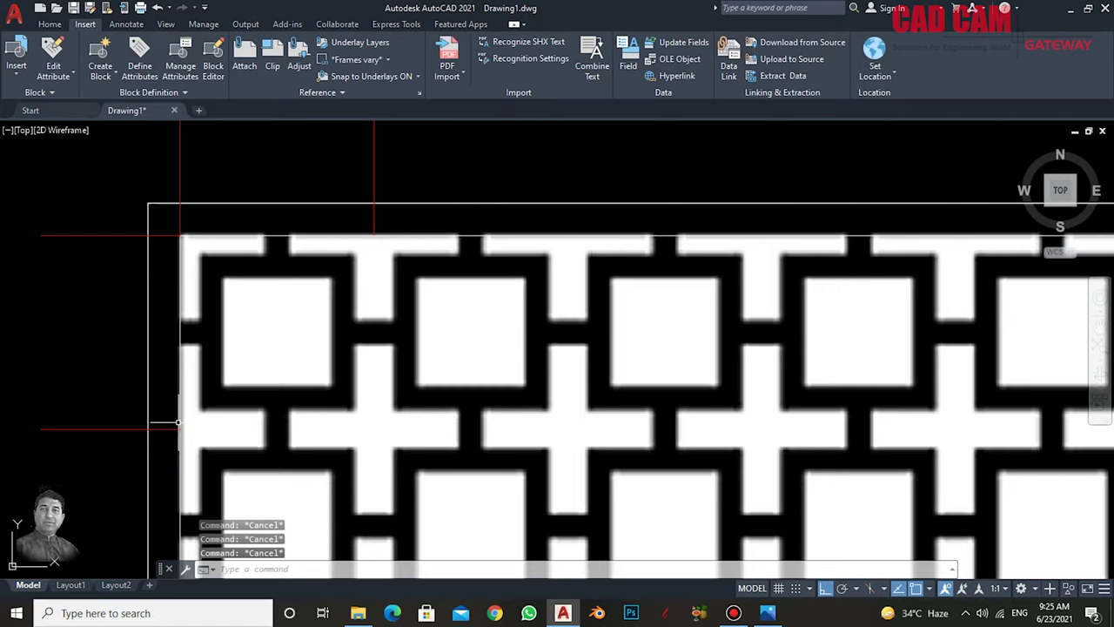
- Grip-stretch the inner vertical line down and the lower horizontal line right until they meet
click(377, 218)
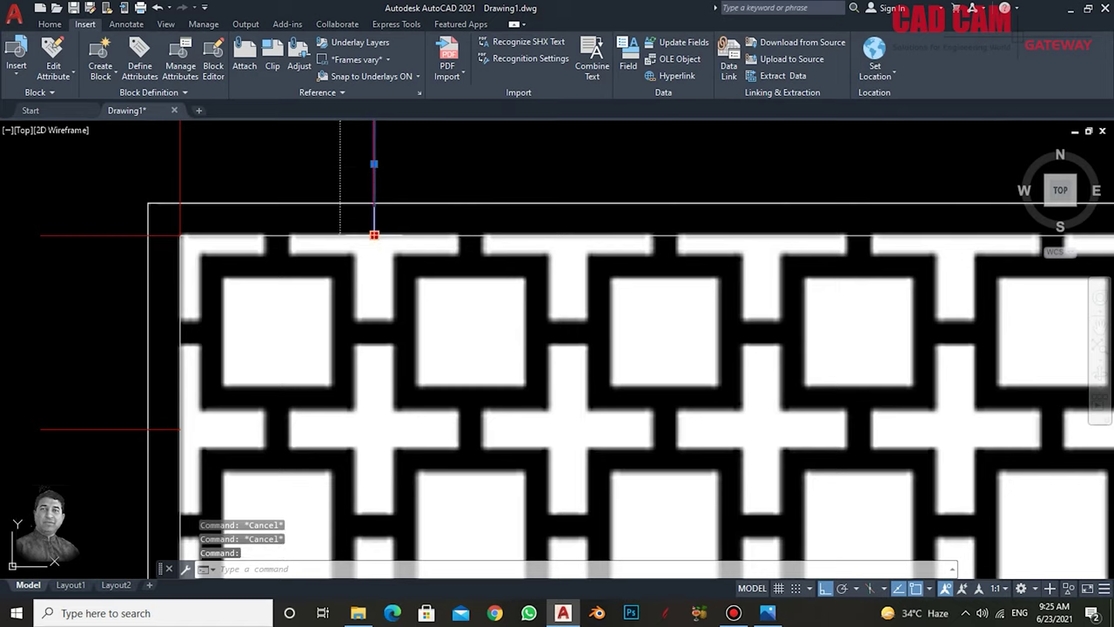
click(374, 235)
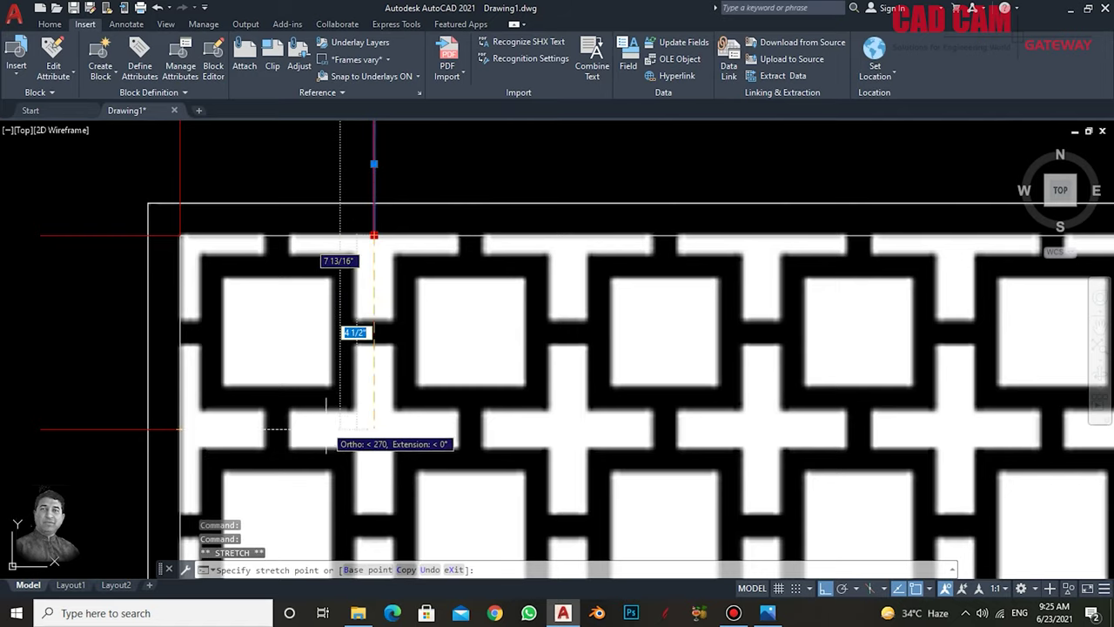
click(374, 429)
click(162, 428)
click(160, 442)
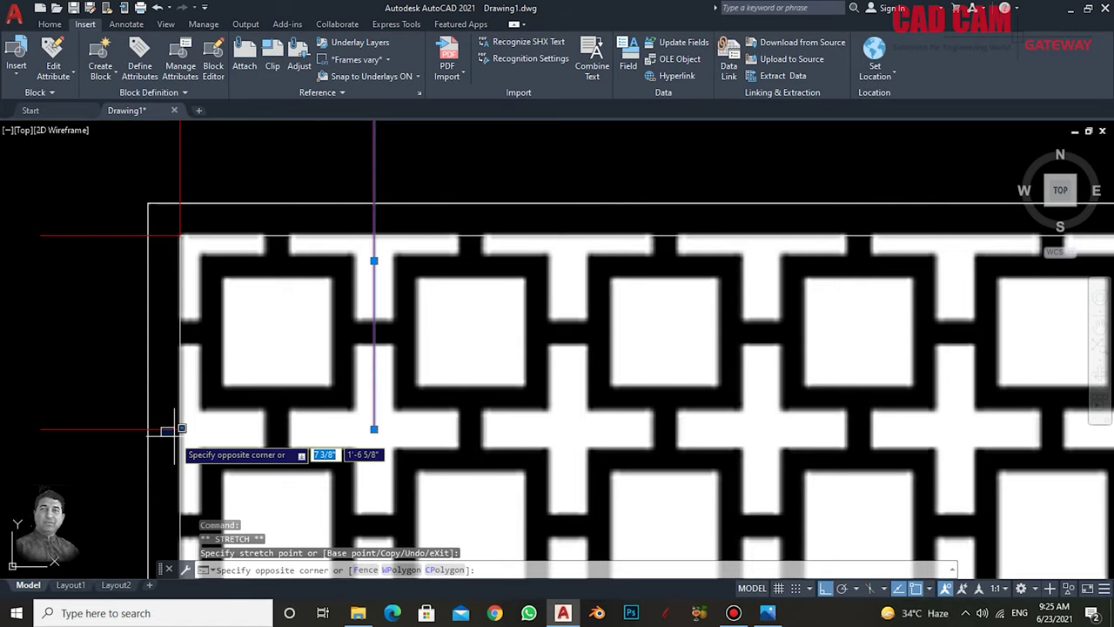
click(180, 428)
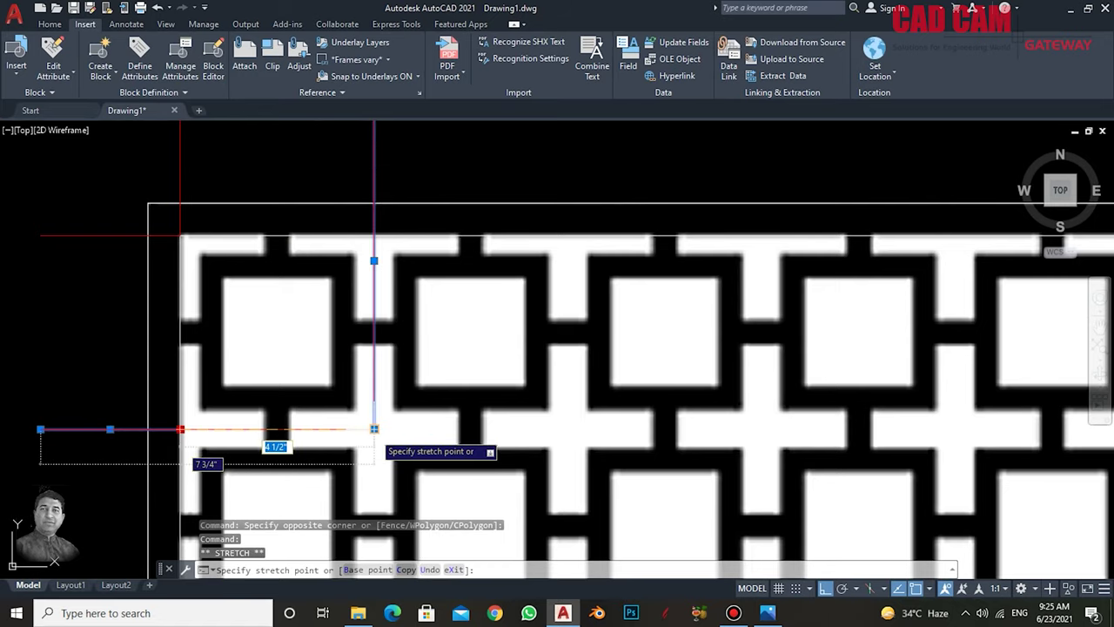
click(374, 429)
key(Escape)
key(Escape)
key(Escape)
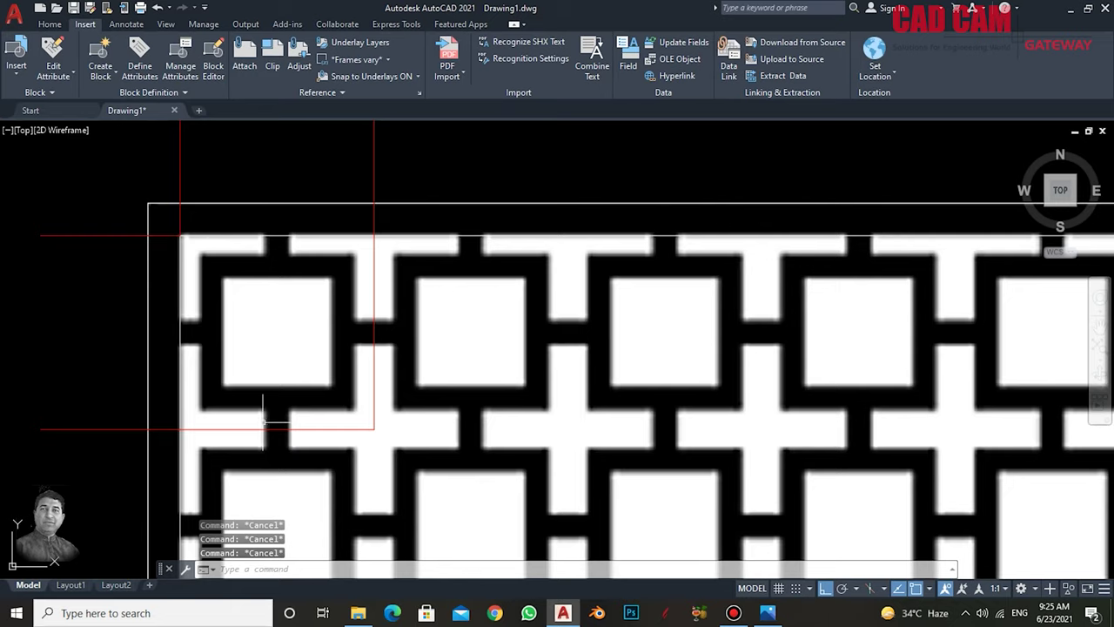
scroll(319, 426, up, 2)
scroll(385, 443, up, 1)
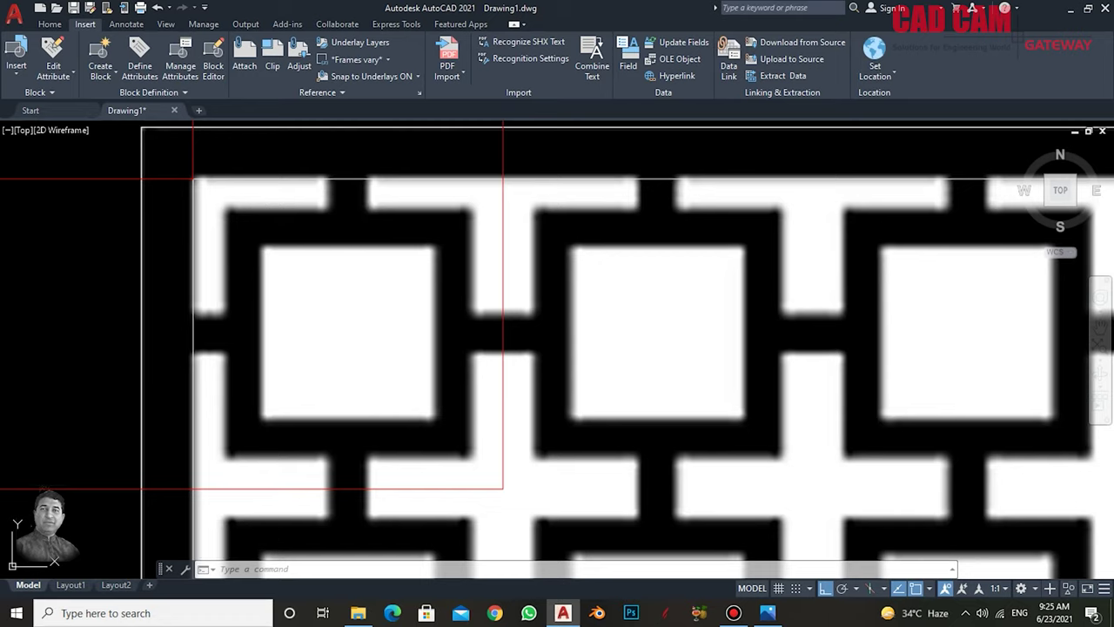
scroll(427, 381, down, 2)
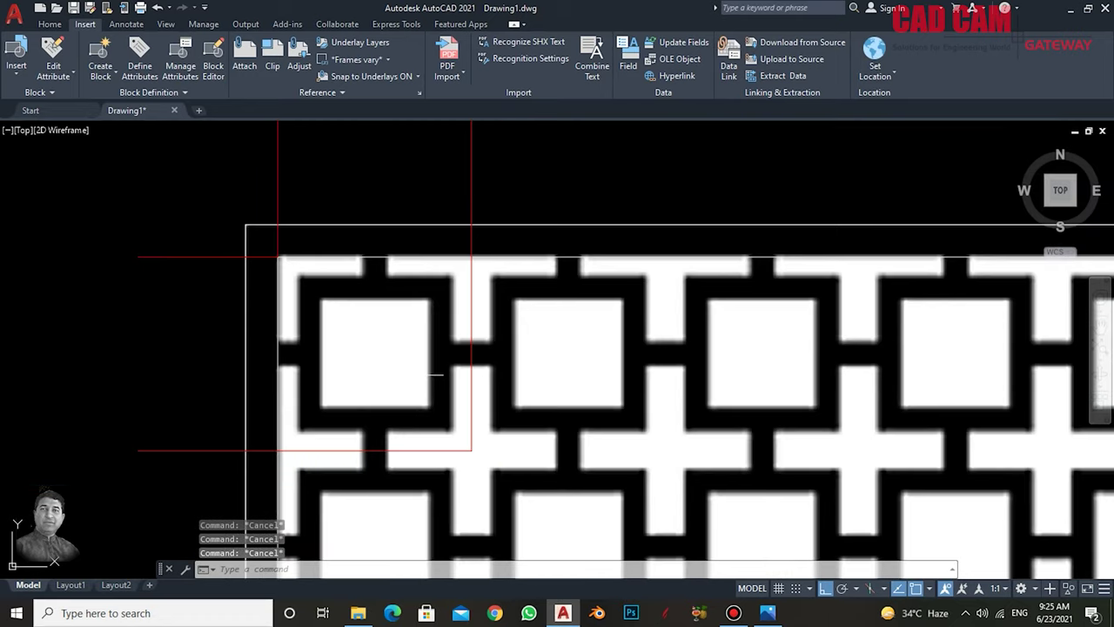
- Trim off the guide line ends overhanging outside the border with TR
text(tr)
key(Return)
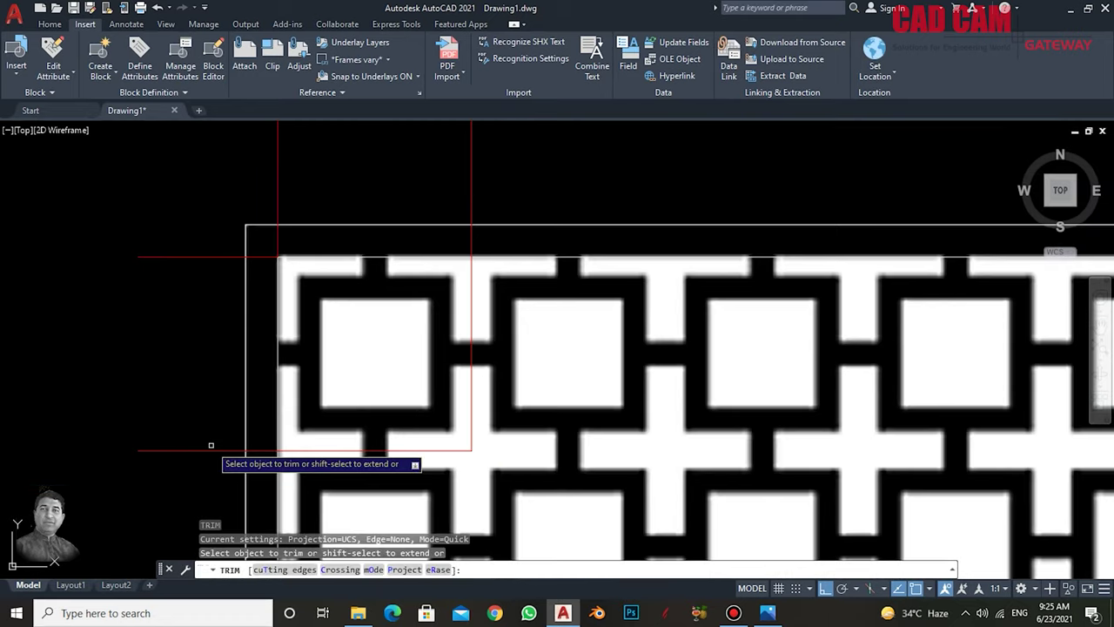
drag(211, 470, 142, 209)
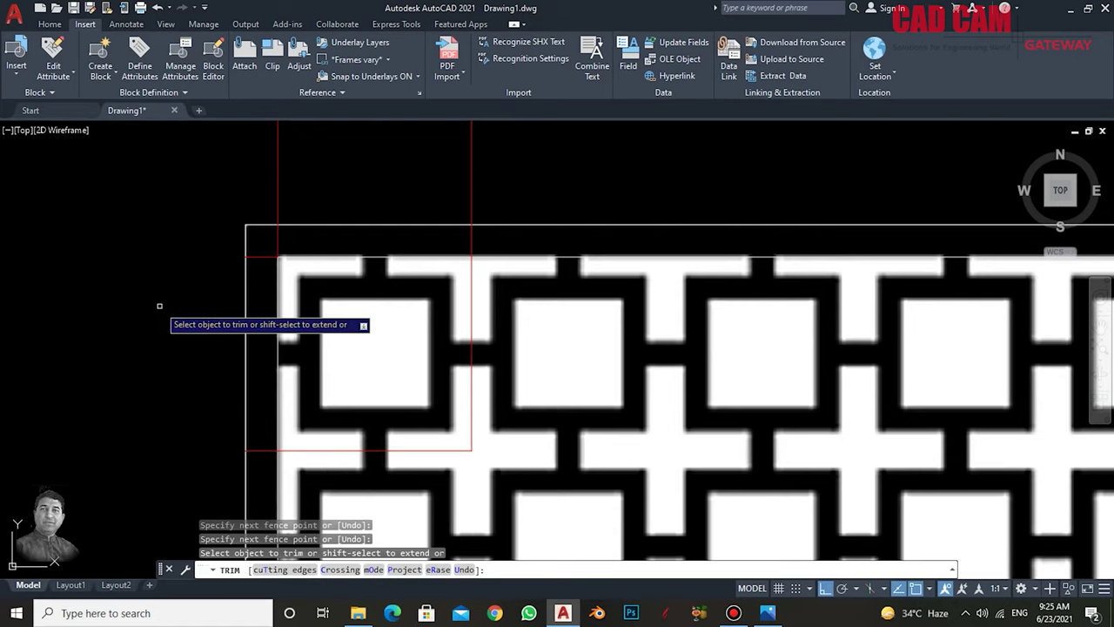
key(Escape)
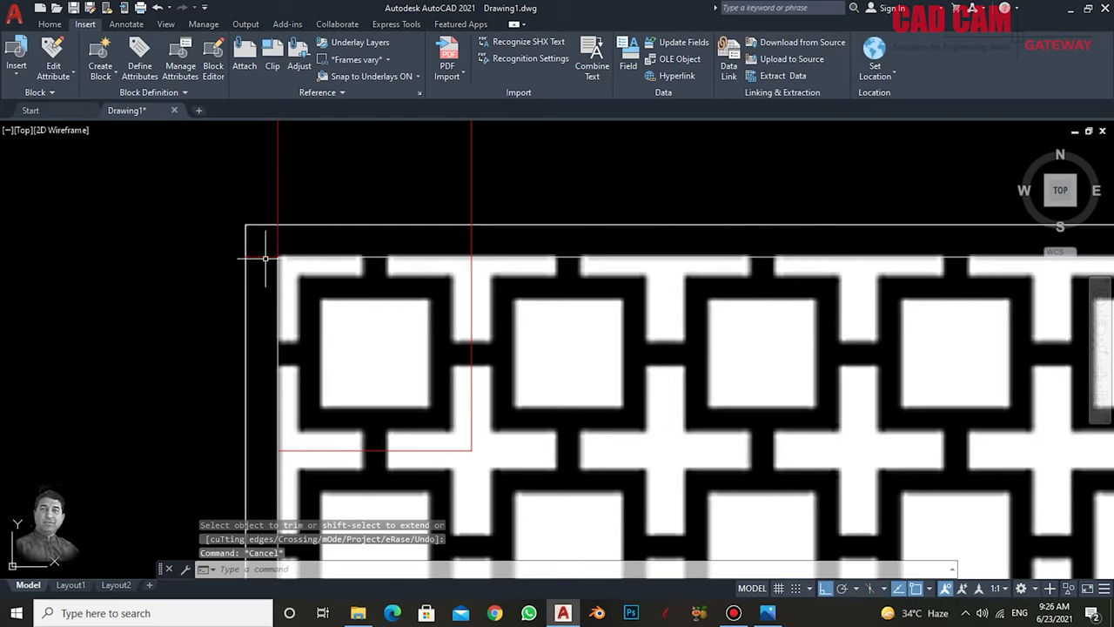
- Grip-stretch the square's top and left edges to the reference unit's corners
click(249, 252)
click(246, 257)
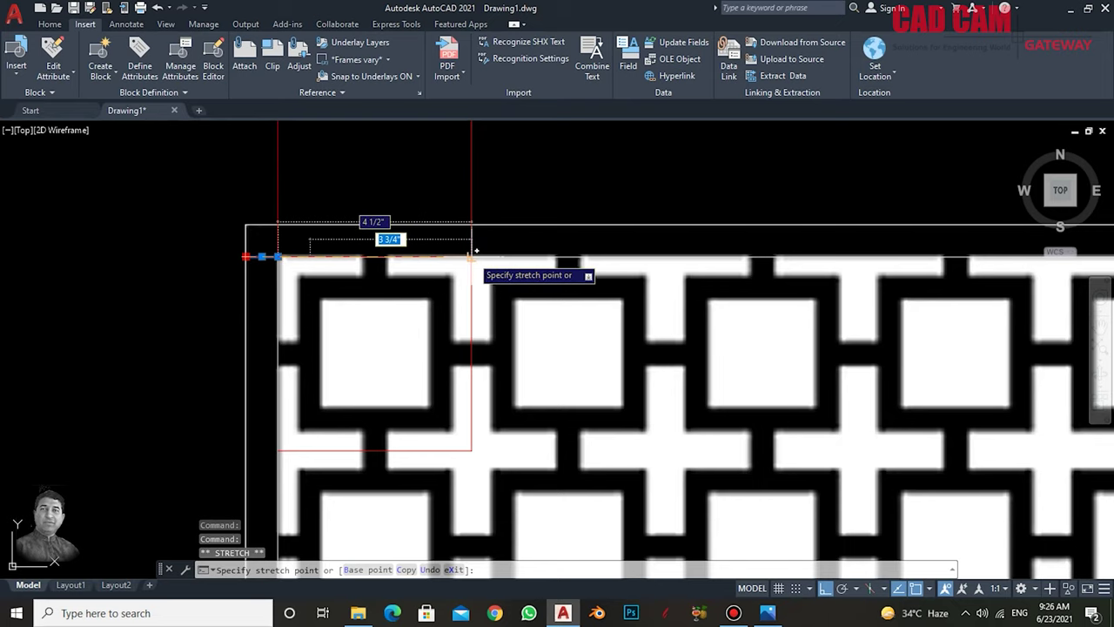
click(467, 277)
middle_drag(436, 270, 437, 301)
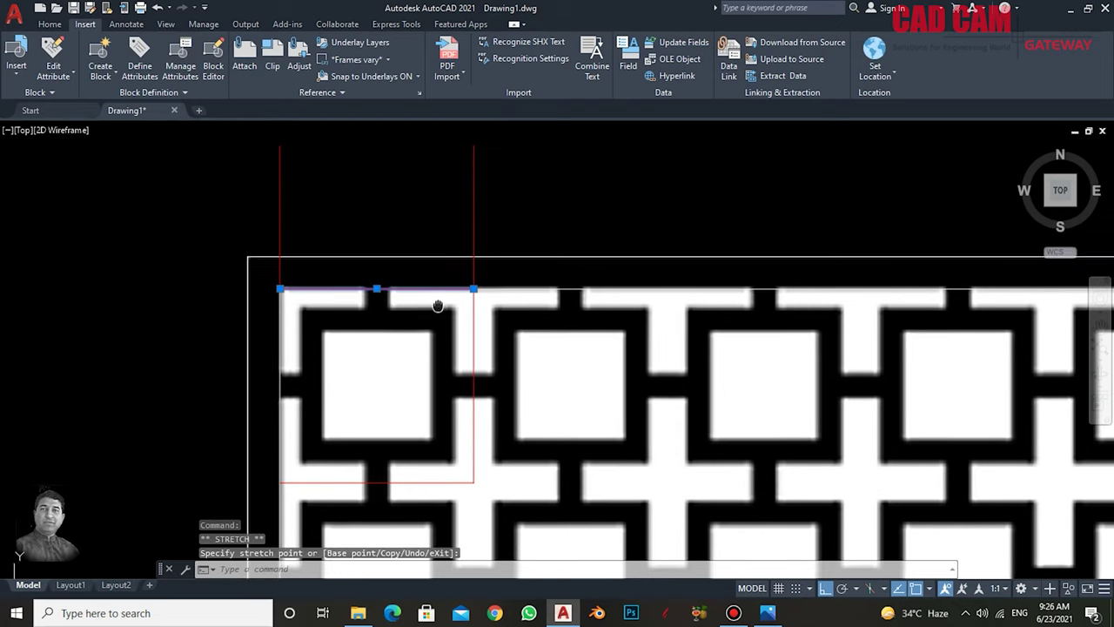
click(269, 167)
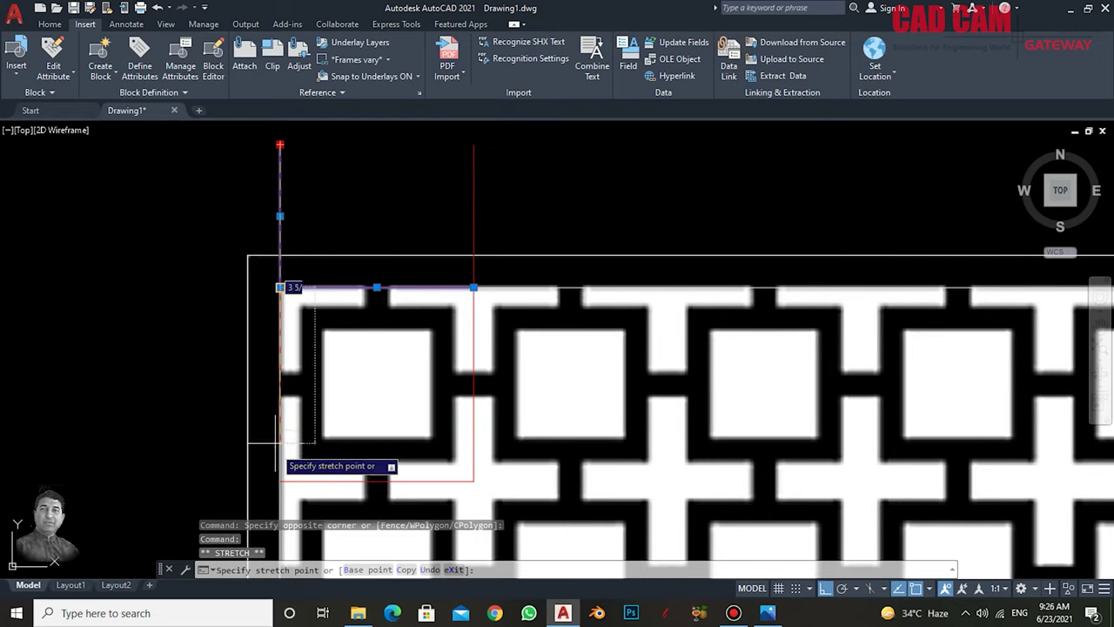
click(279, 480)
click(474, 145)
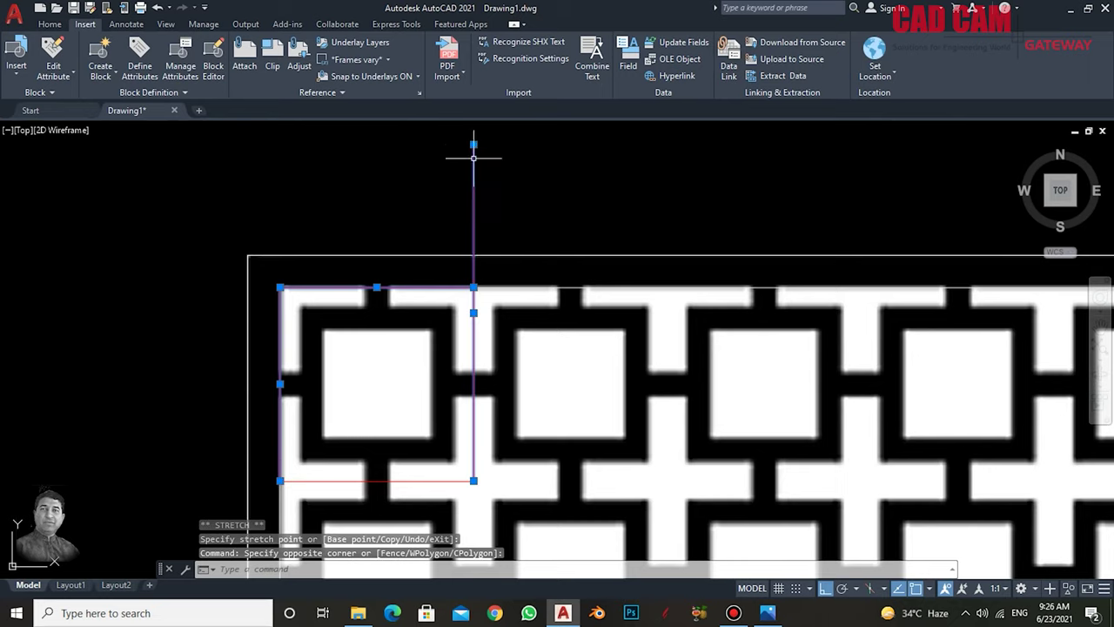
key(Escape)
key(Escape)
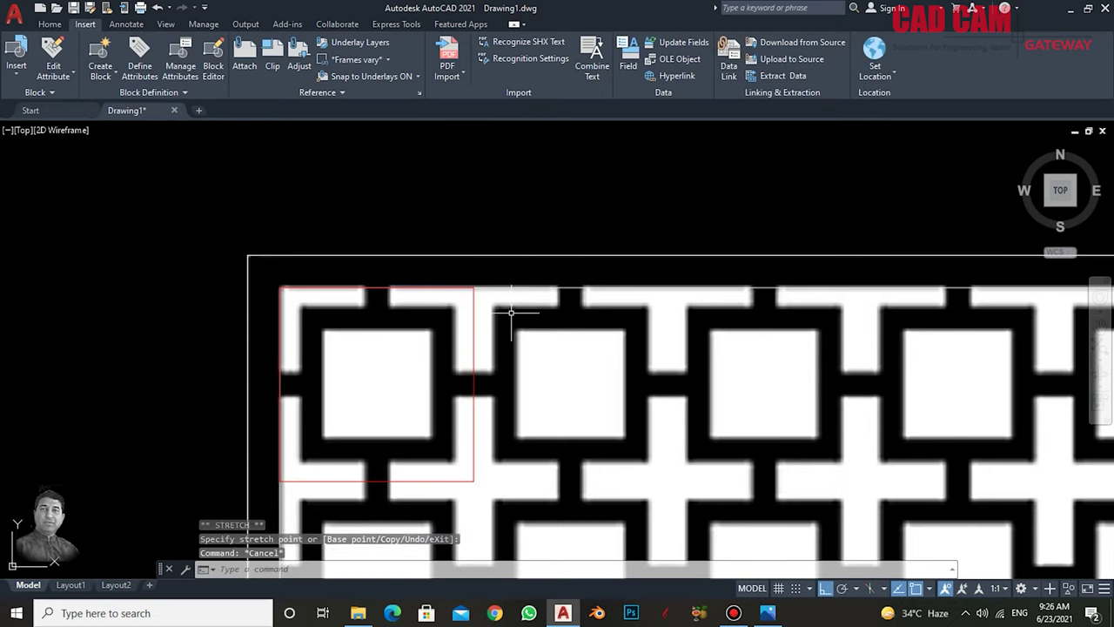
middle_drag(509, 340, 505, 265)
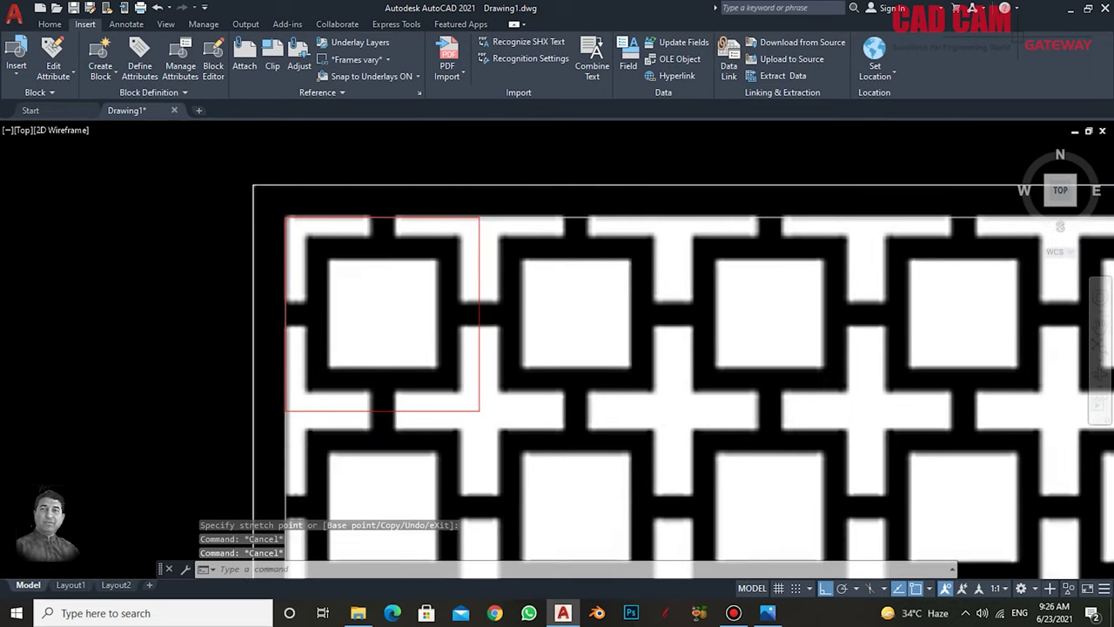
scroll(439, 261, up, 2)
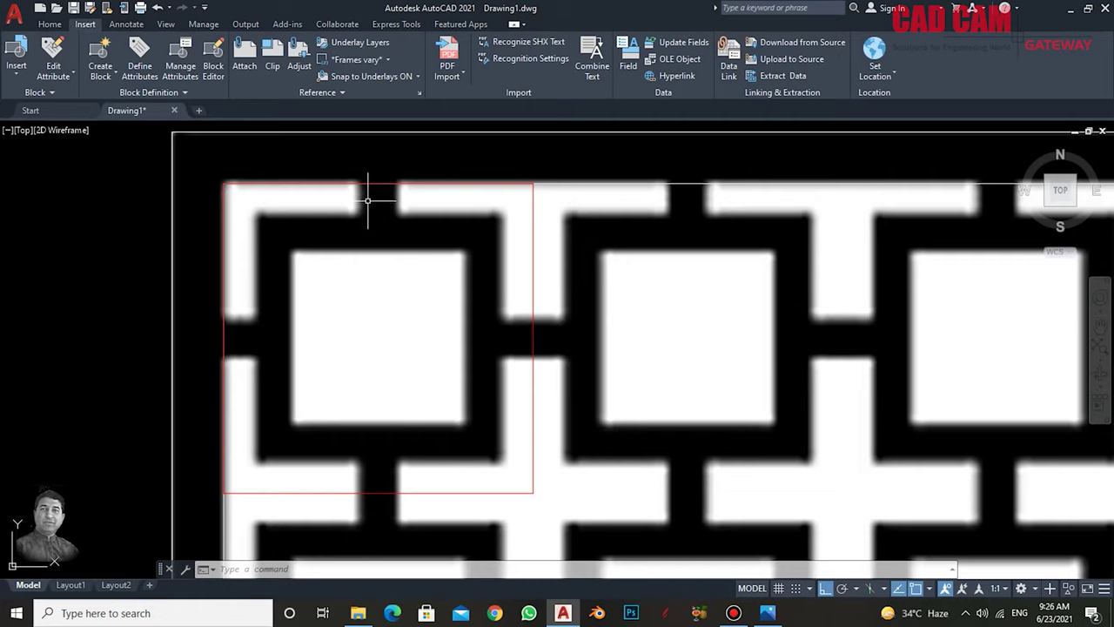
text(o)
- Offset the square's left edge 0.5 inward twice, creating two vertical lines
key(Return)
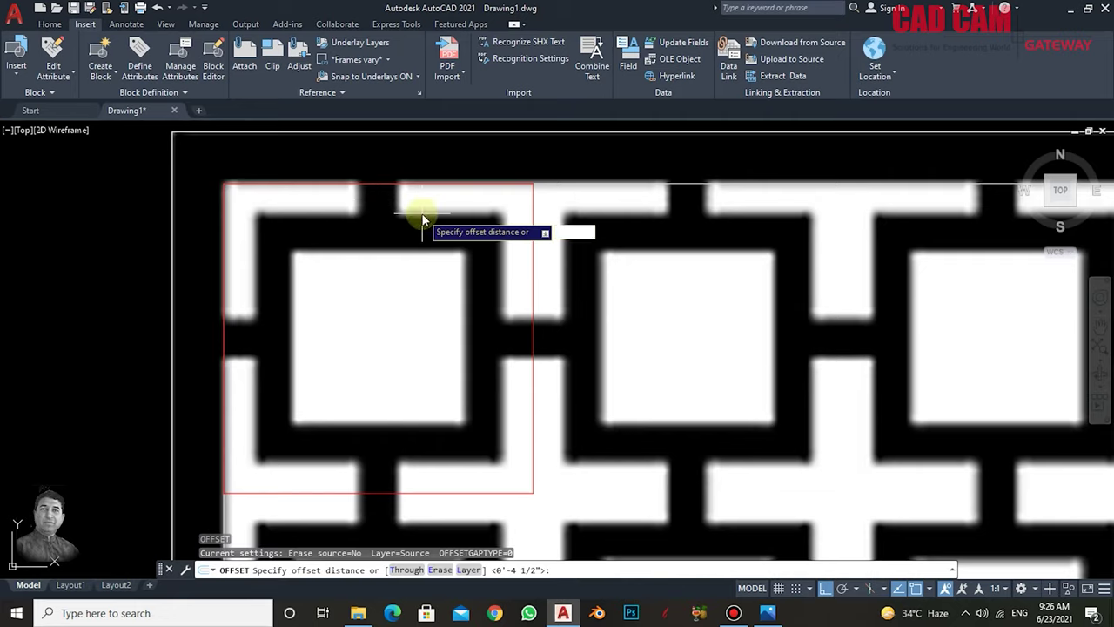
text(.5)
key(Return)
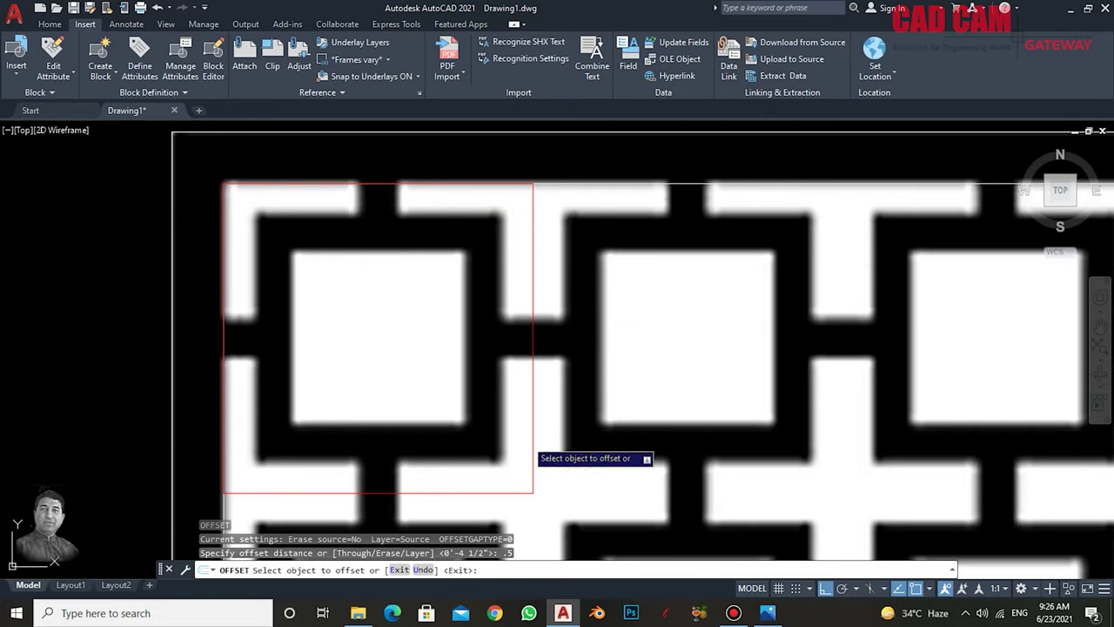
click(225, 269)
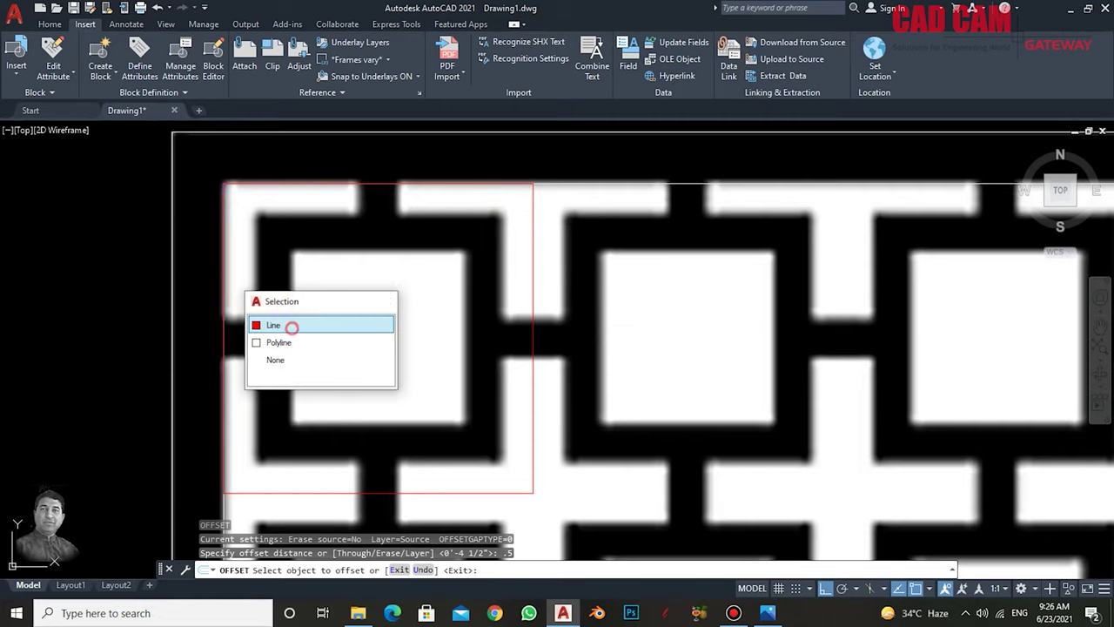
click(292, 326)
click(236, 323)
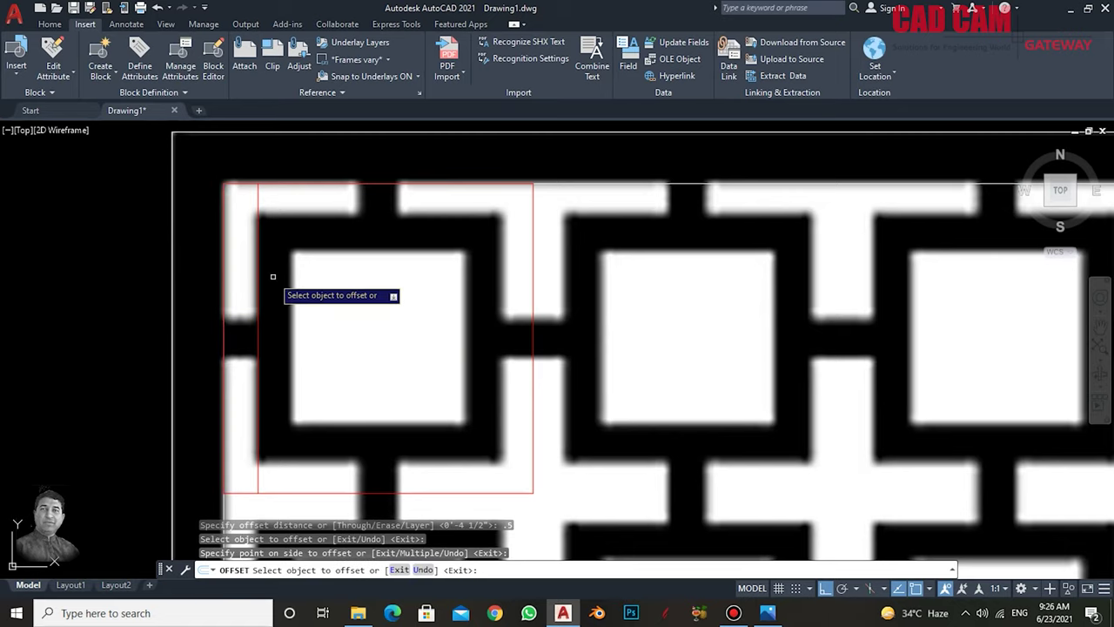
click(258, 285)
click(313, 287)
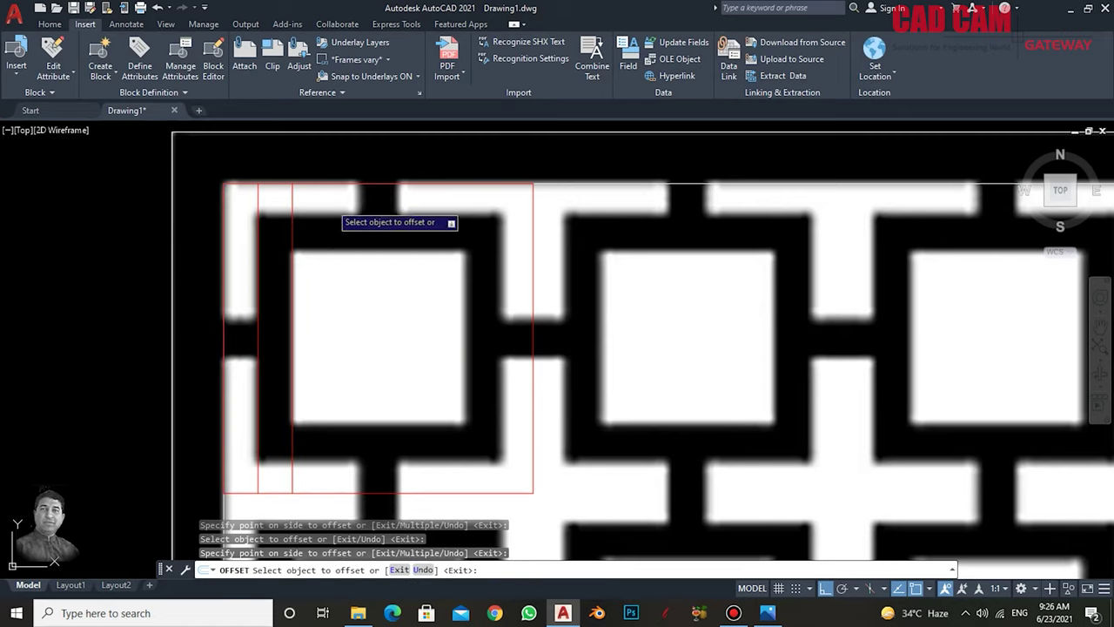
- Offset the square's top edge 0.5 downward twice, creating two horizontal lines
click(338, 184)
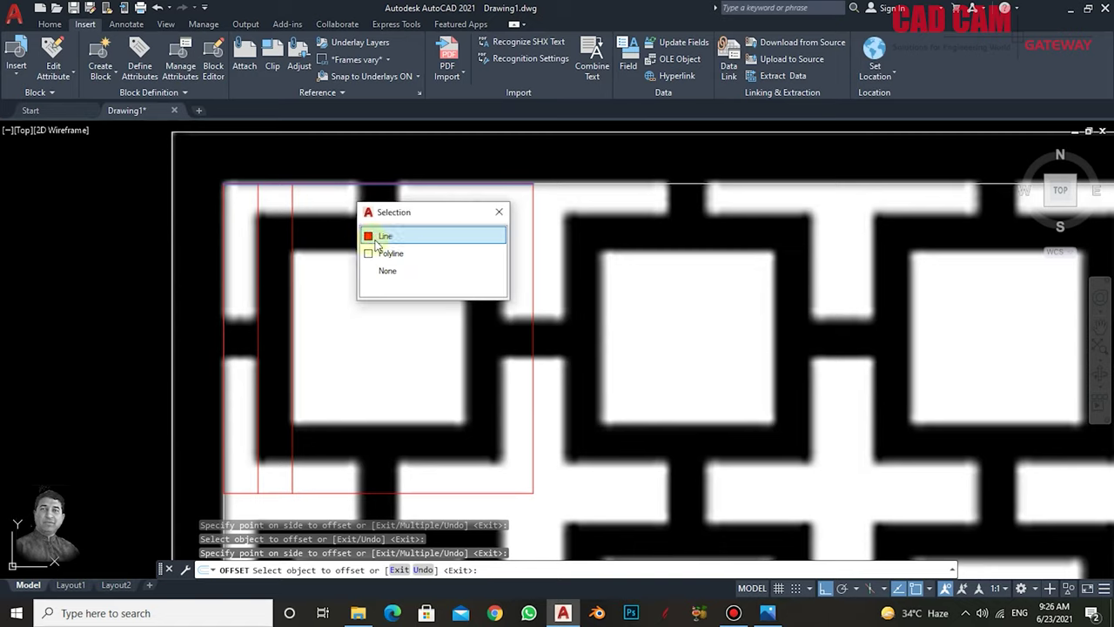
click(376, 245)
click(355, 242)
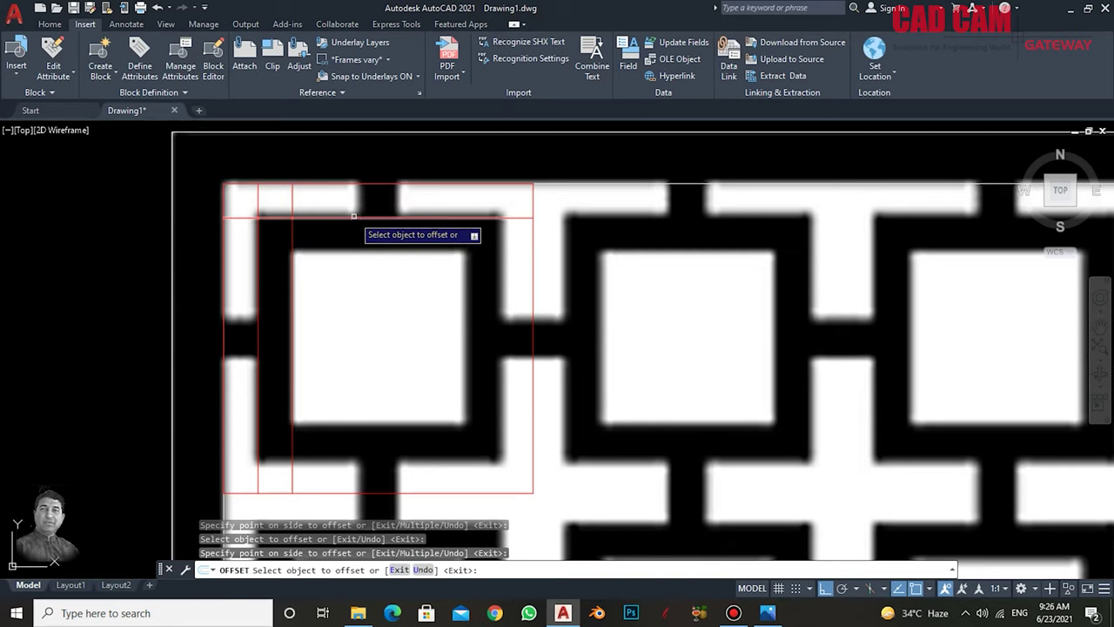
click(354, 216)
click(387, 277)
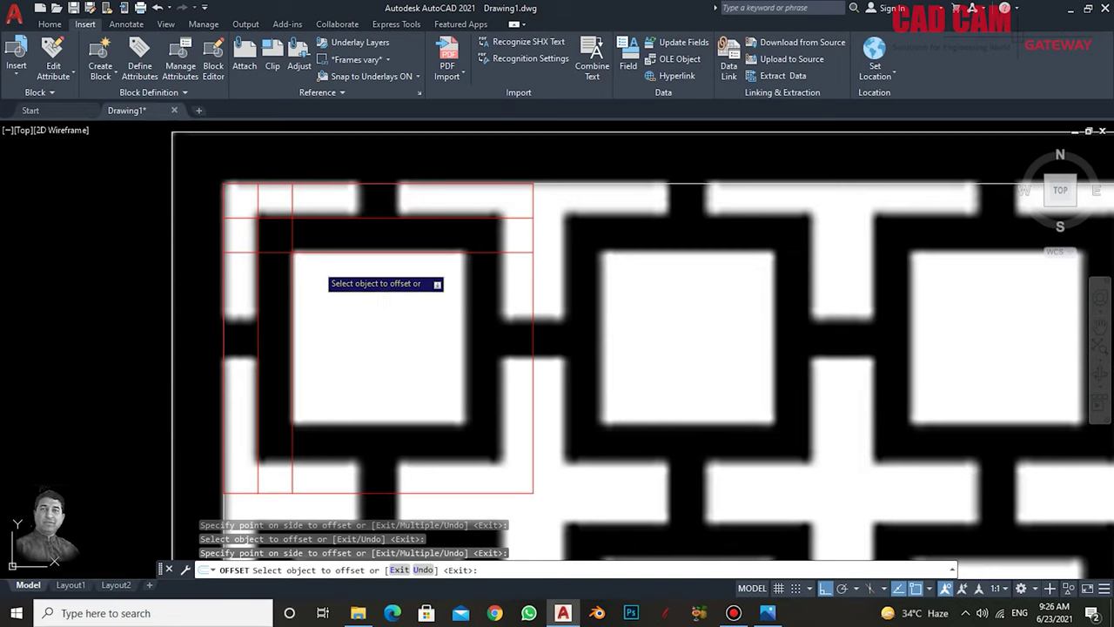
key(Escape)
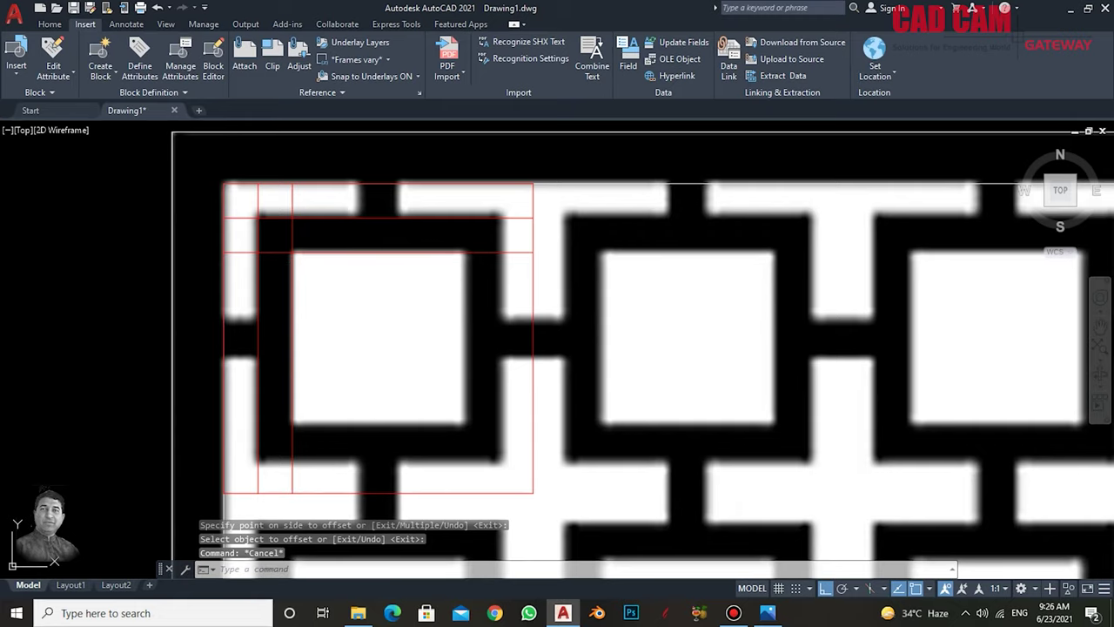
key(Escape)
key(Escape)
- Mirror the four 0.5 offset lines to the square's right and bottom sides, keeping the originals
text(i)
key(Return)
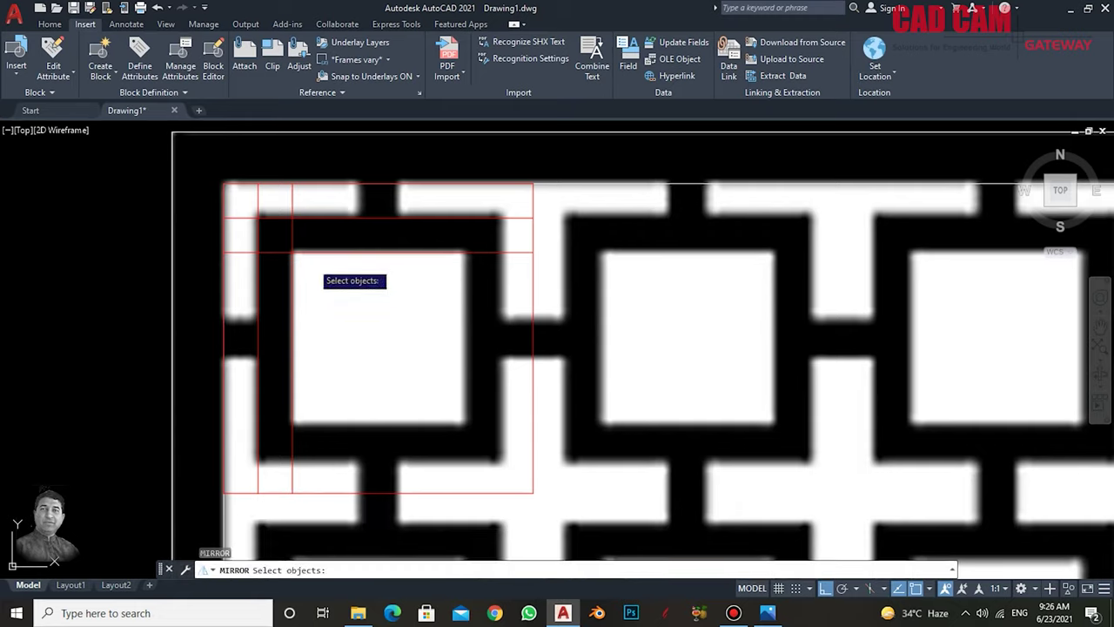
click(314, 273)
click(261, 214)
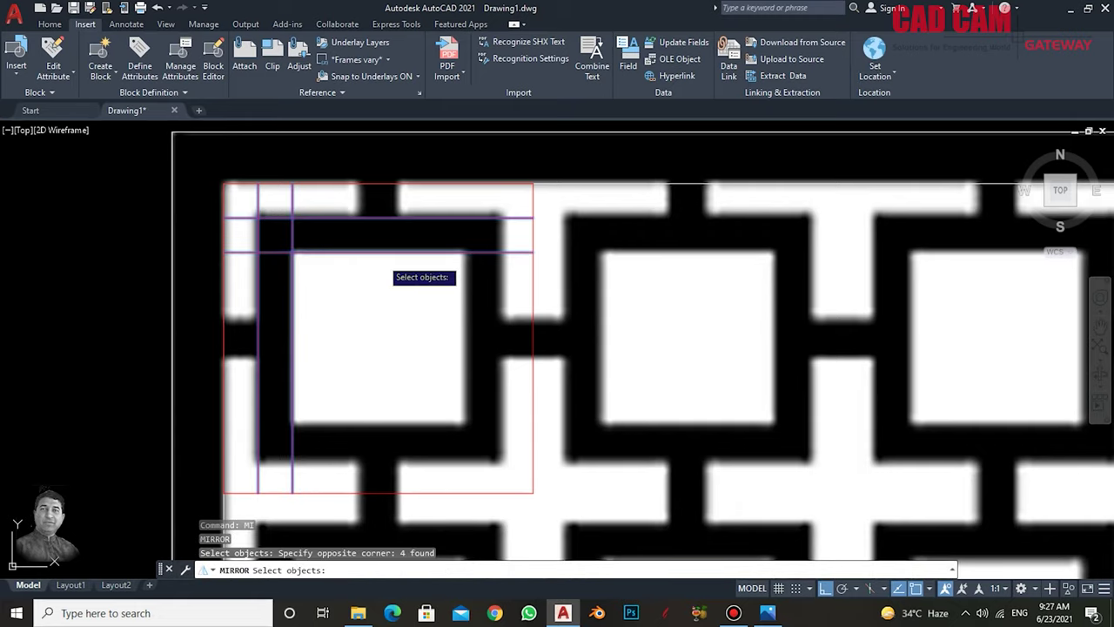
key(Return)
click(529, 183)
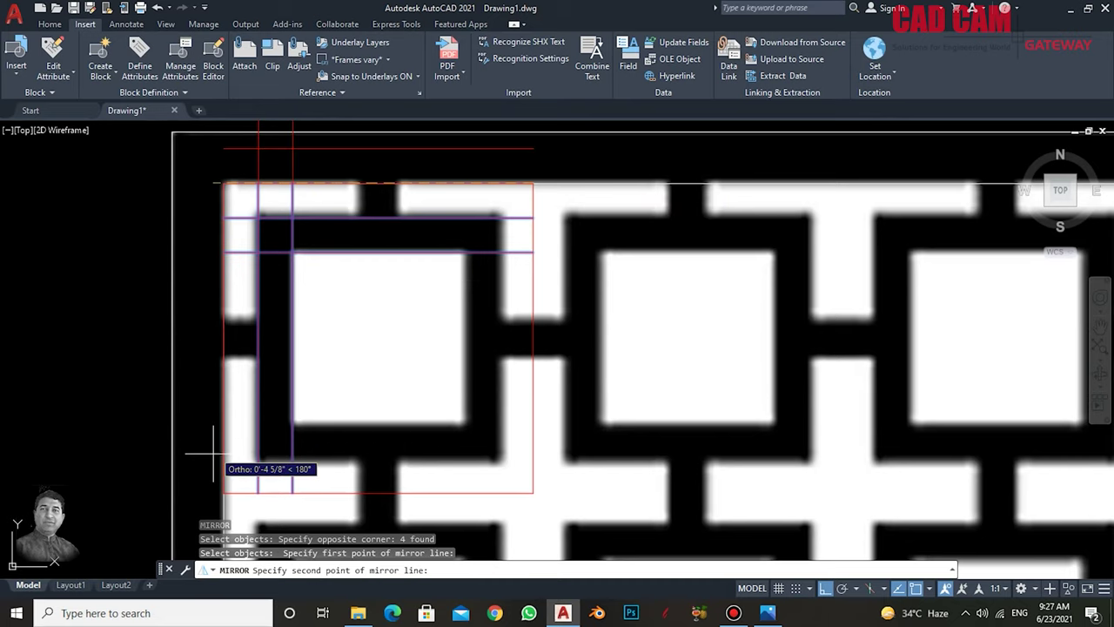
click(223, 491)
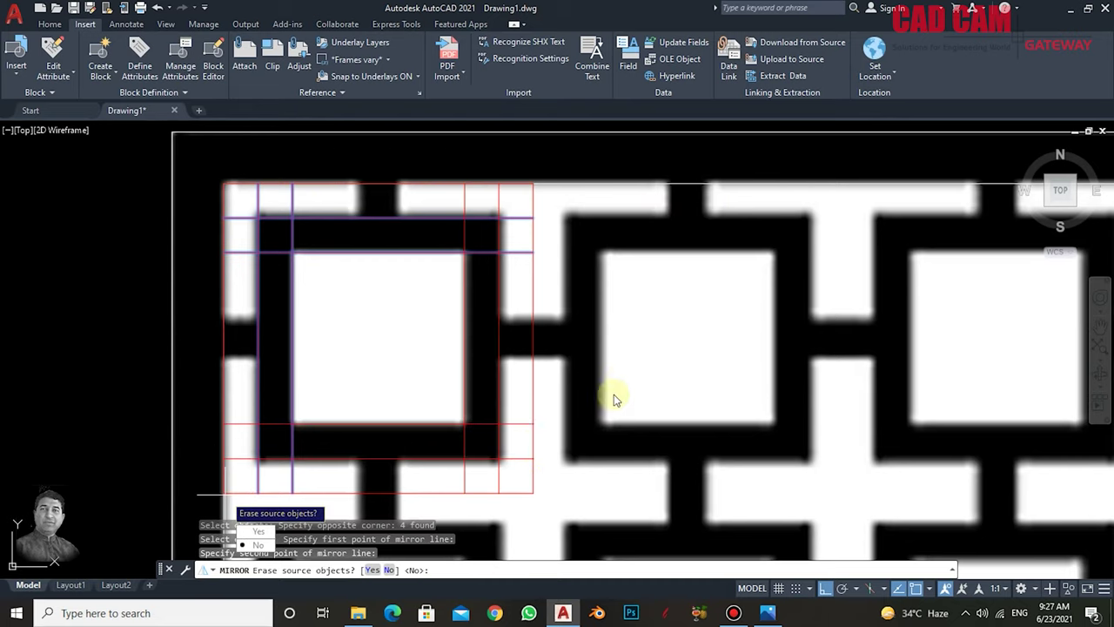
key(Return)
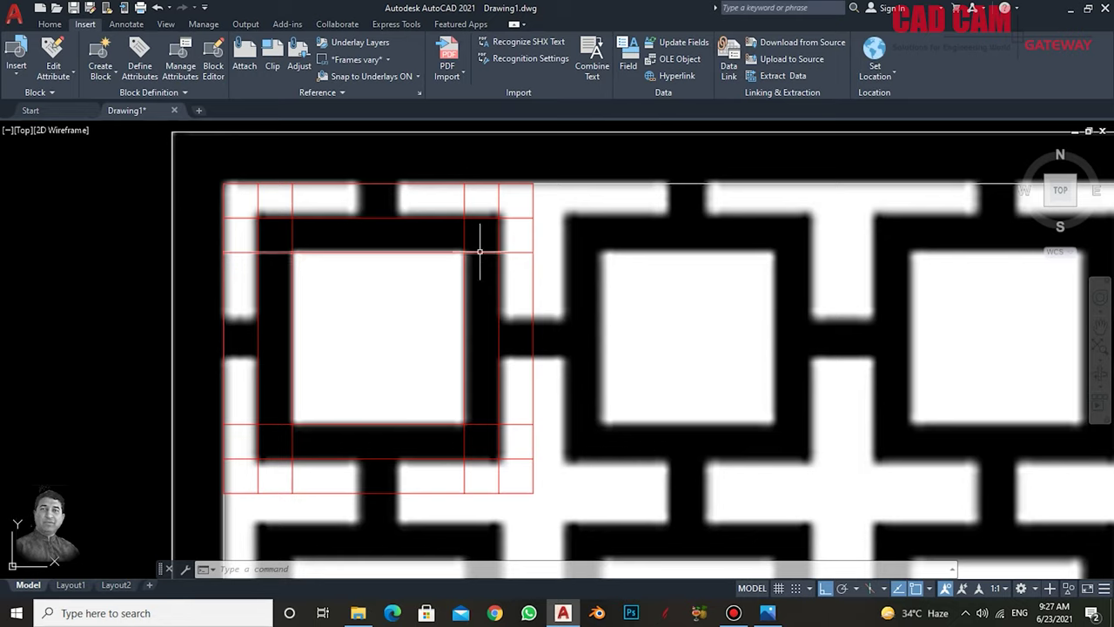
- Draw two rectangles tracing the inner white square and the outer frame
key(Escape)
key(Escape)
text(tr)
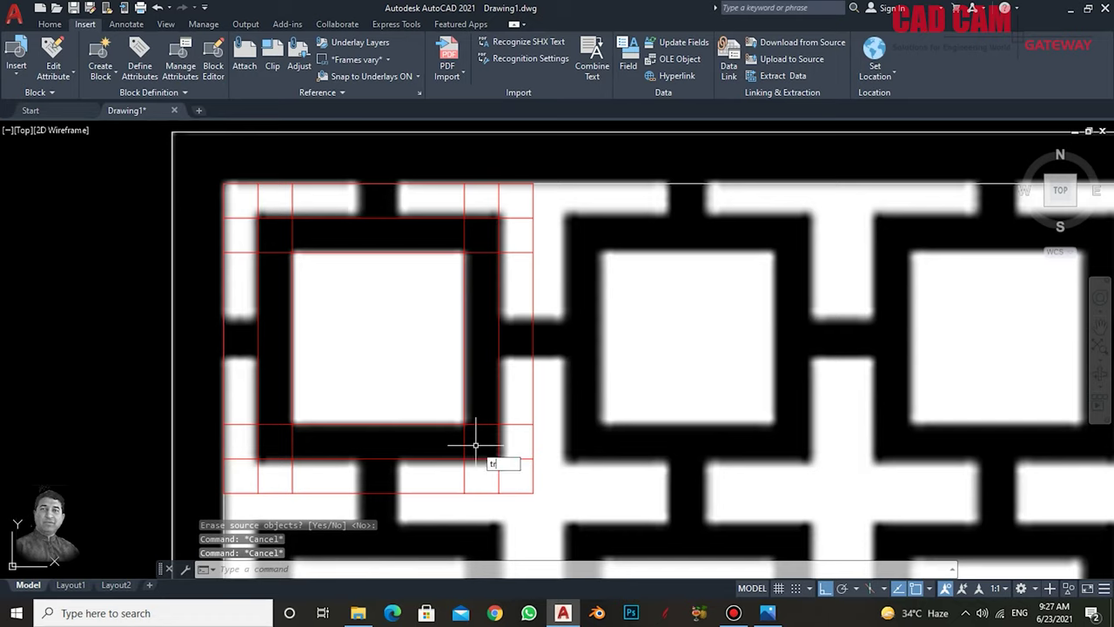
key(Escape)
key(Return)
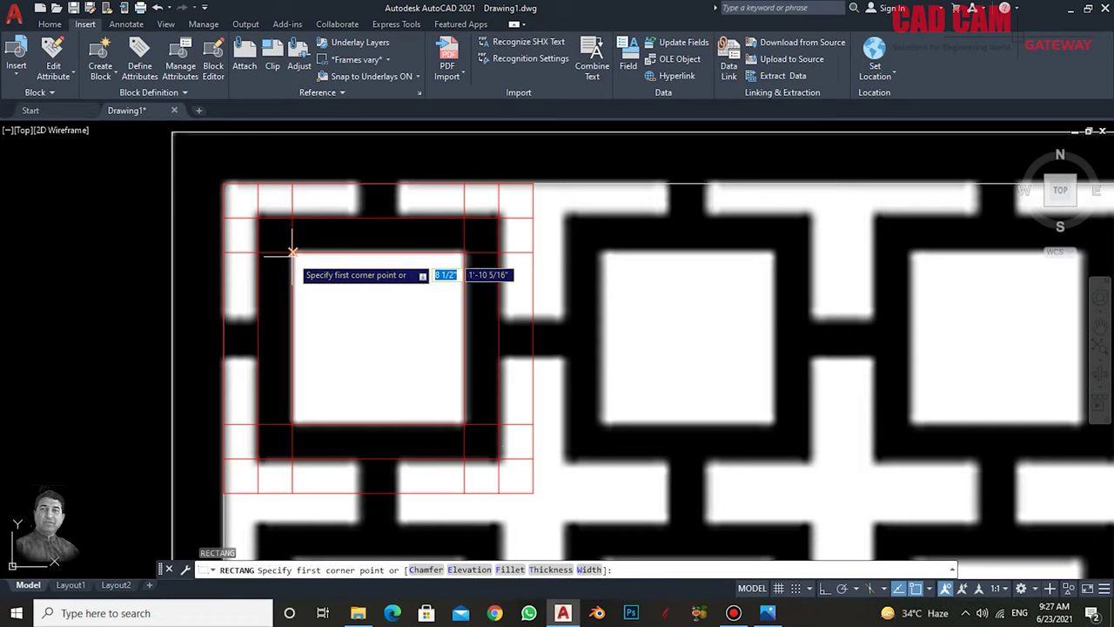
click(292, 252)
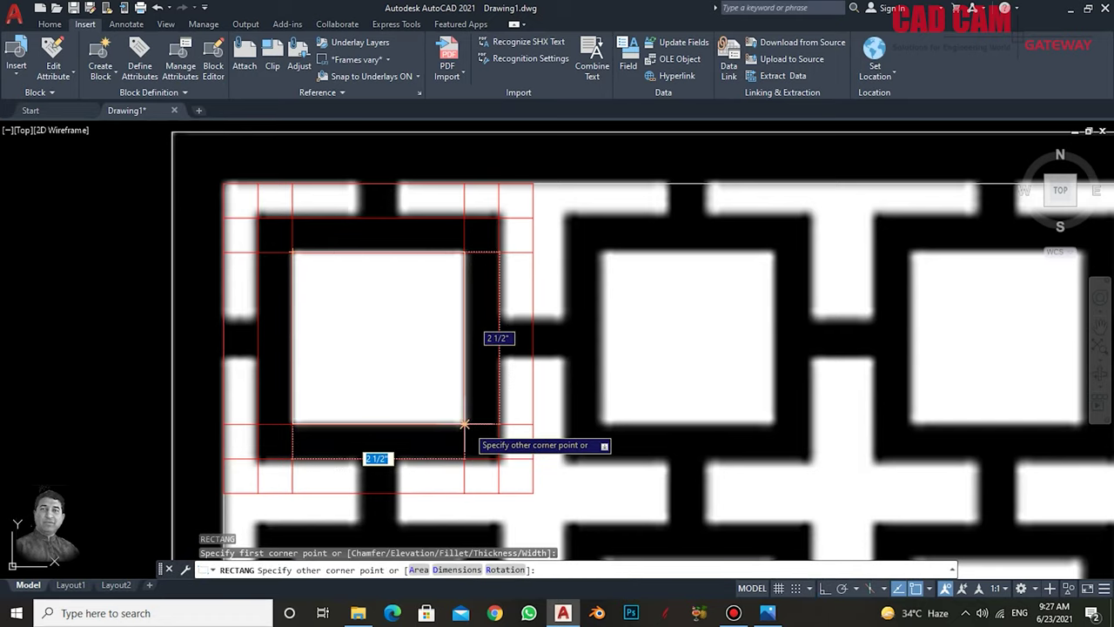
click(497, 453)
key(Return)
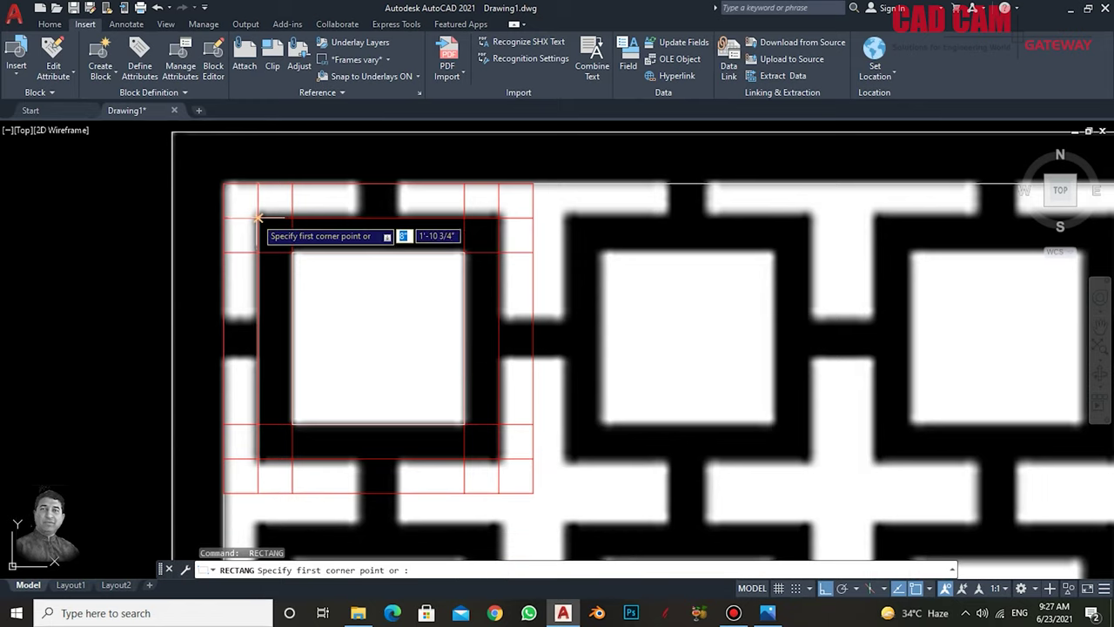
click(258, 218)
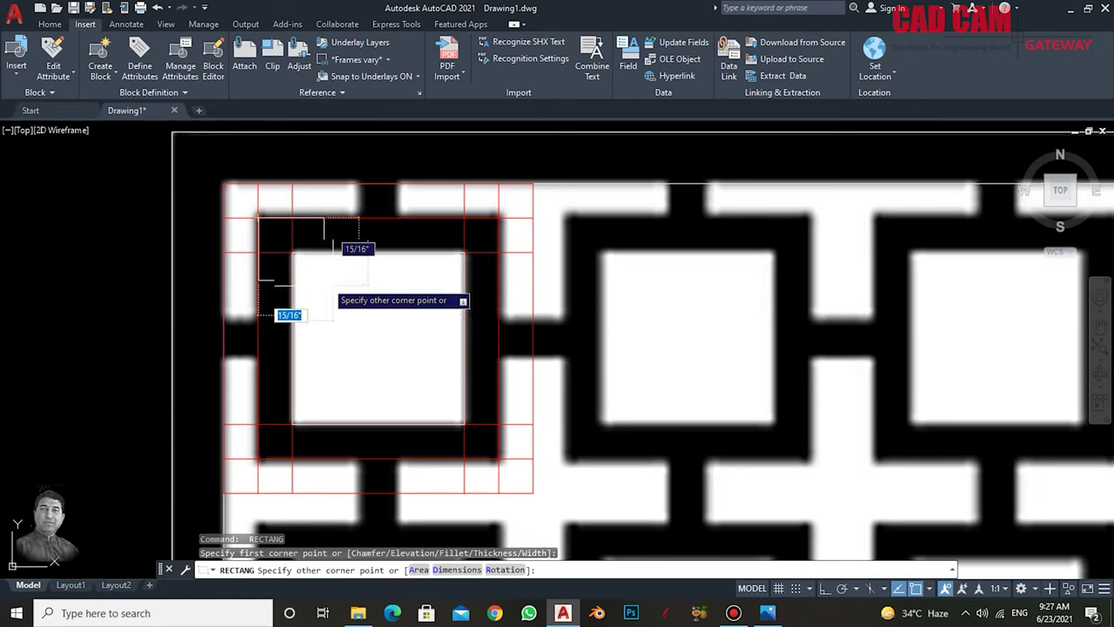
click(499, 459)
key(Return)
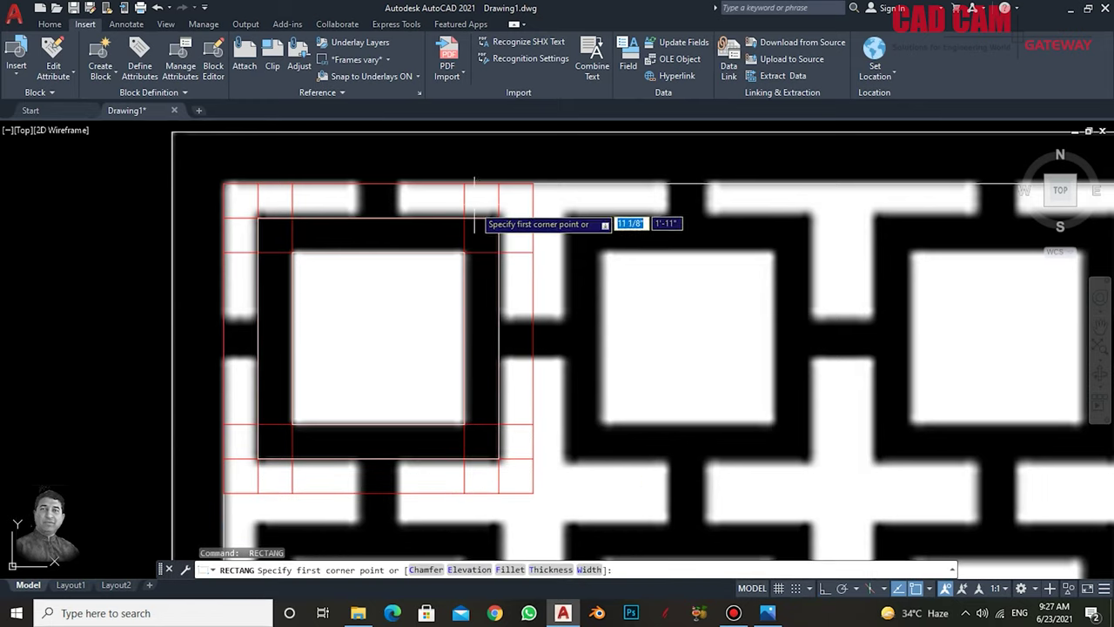
key(Escape)
key(Escape)
- Delete the leftover horizontal and vertical inner grid lines
click(479, 261)
click(476, 237)
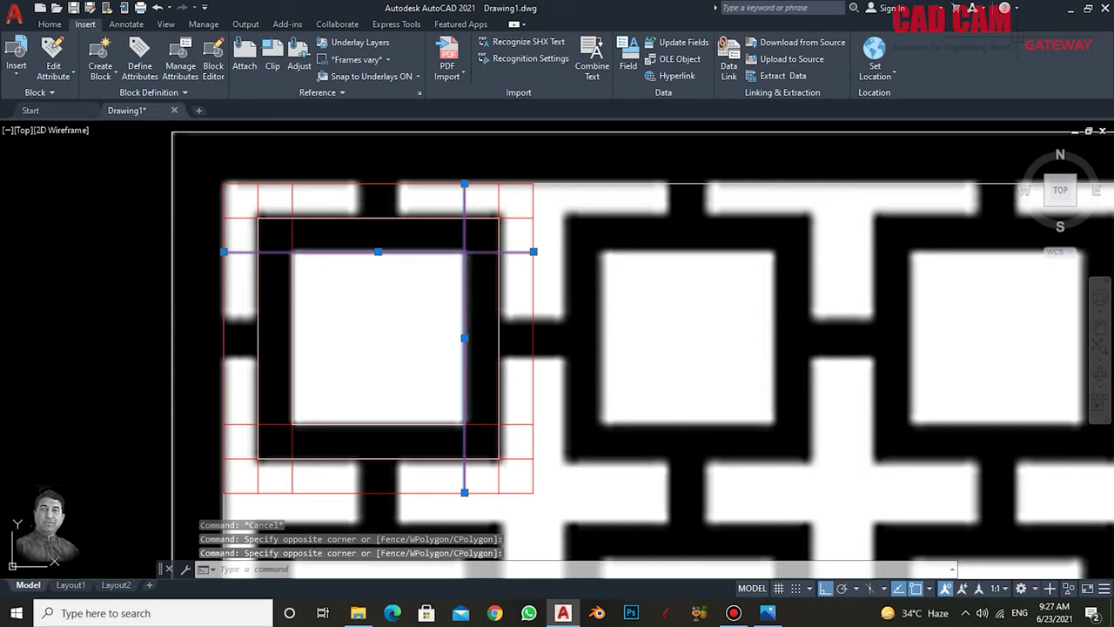
key(Delete)
click(504, 205)
click(452, 218)
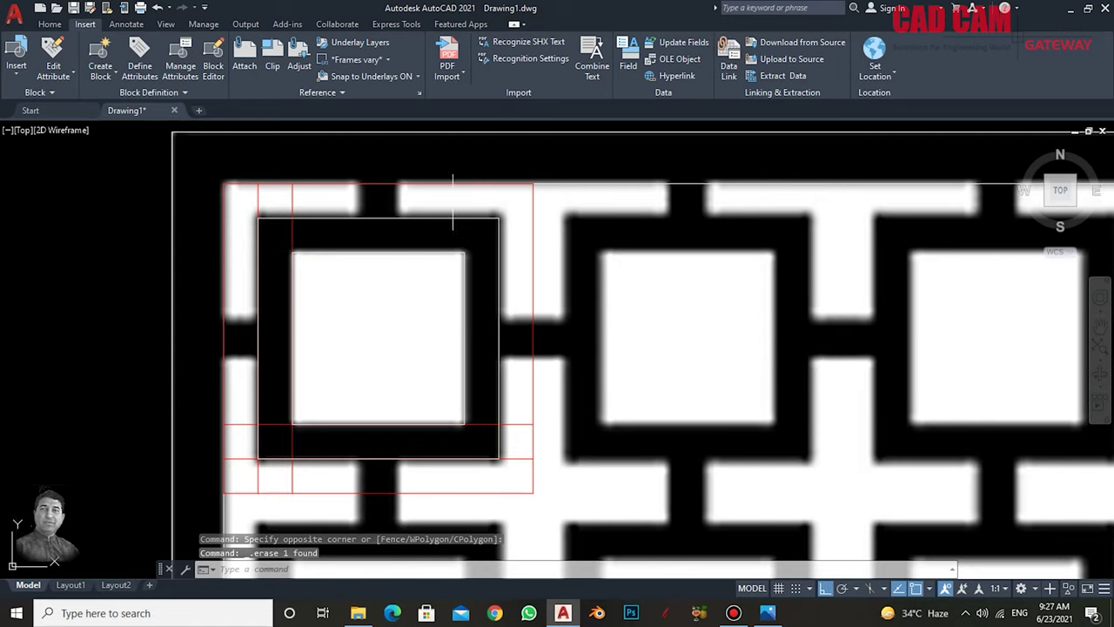
click(472, 261)
click(278, 187)
key(Delete)
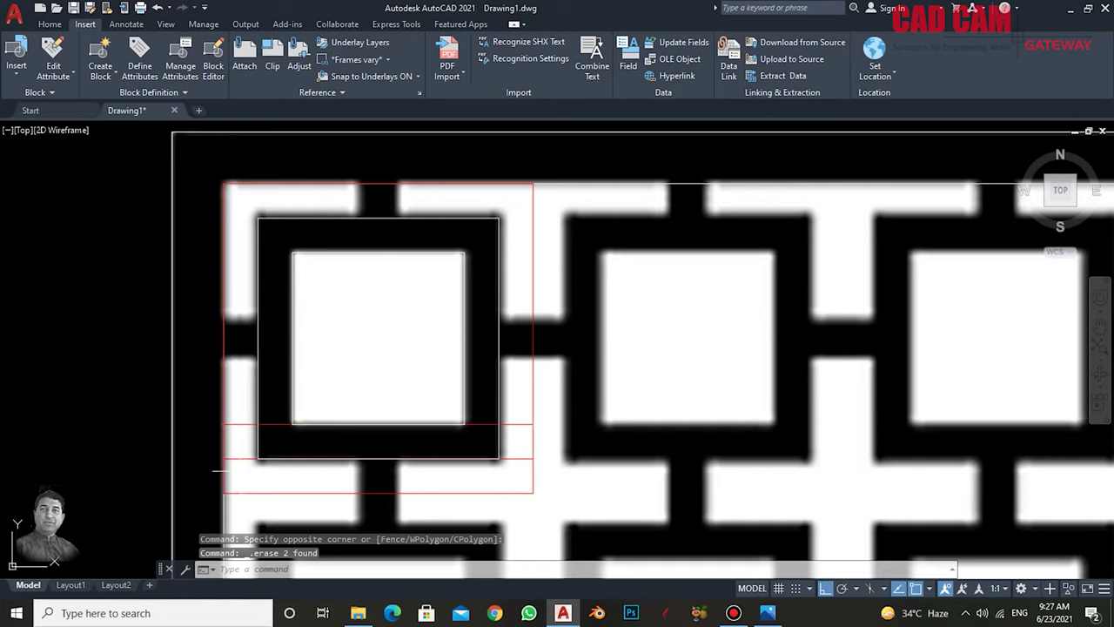
click(249, 469)
click(230, 399)
key(Delete)
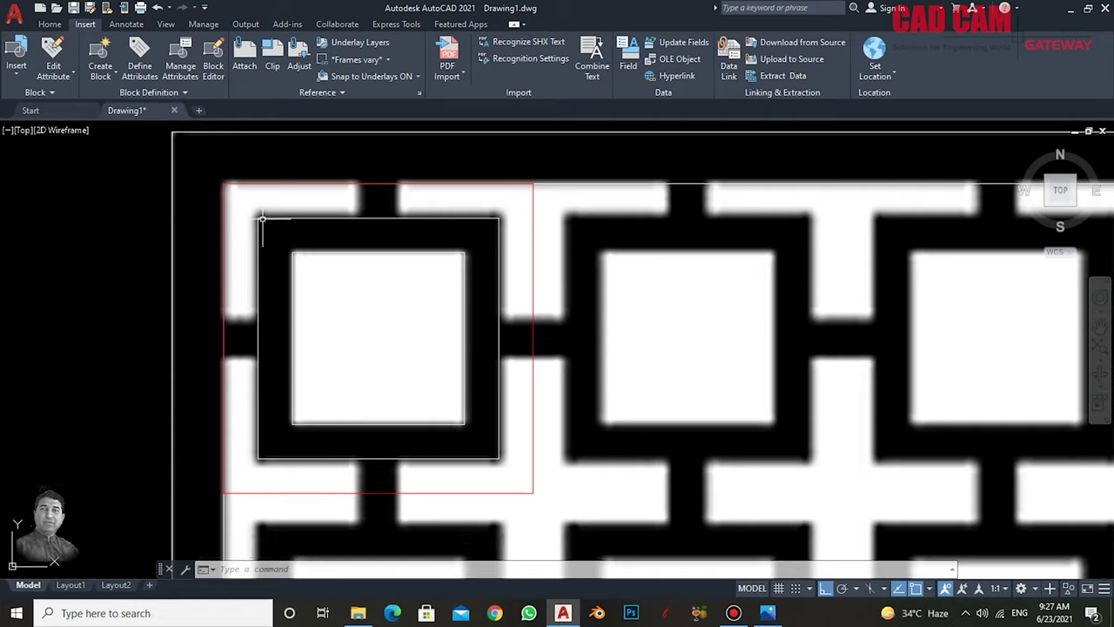
- Draw a short line from the square's right-side midpoint to the red border
text(l)
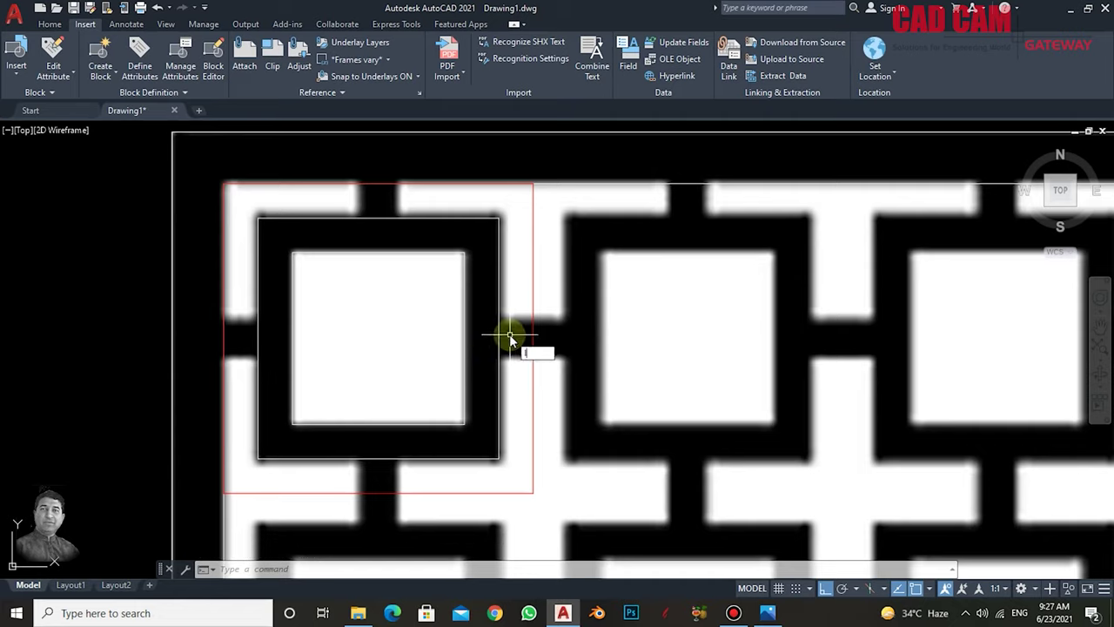
key(Return)
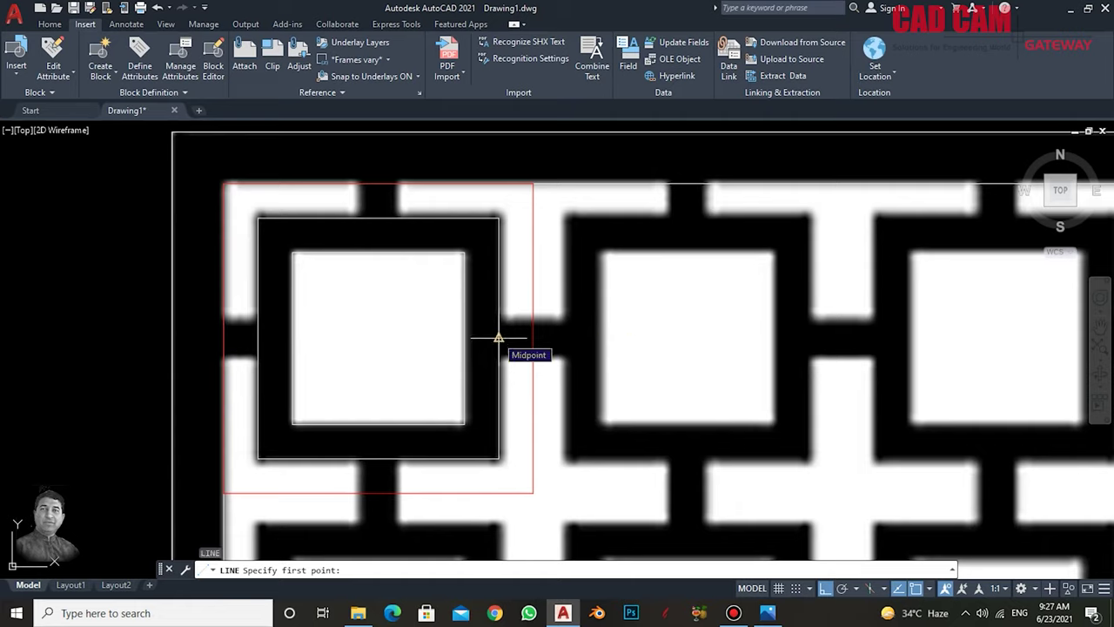
click(499, 337)
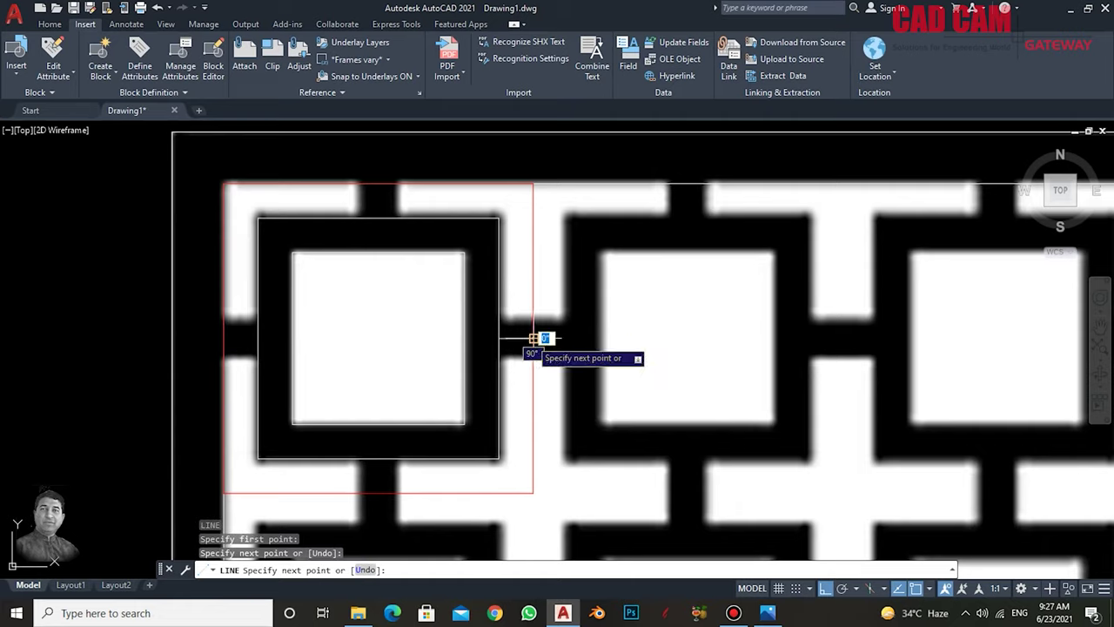
key(Return)
- Offset the short line 0.25 up and down, then delete the middle line
text(o)
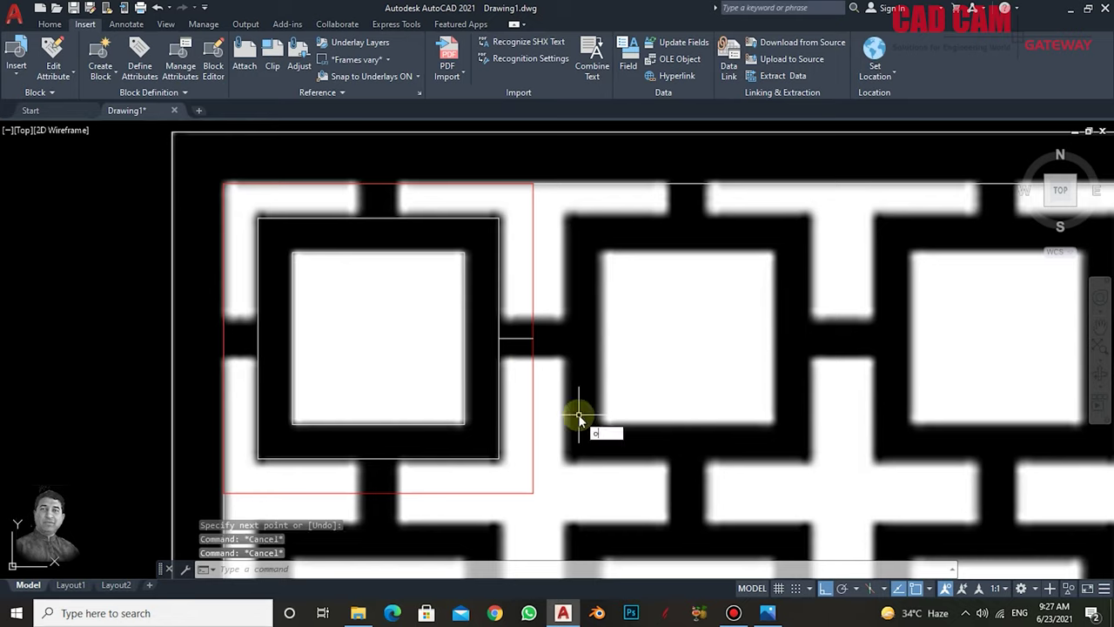
key(Return)
text(.25)
key(Return)
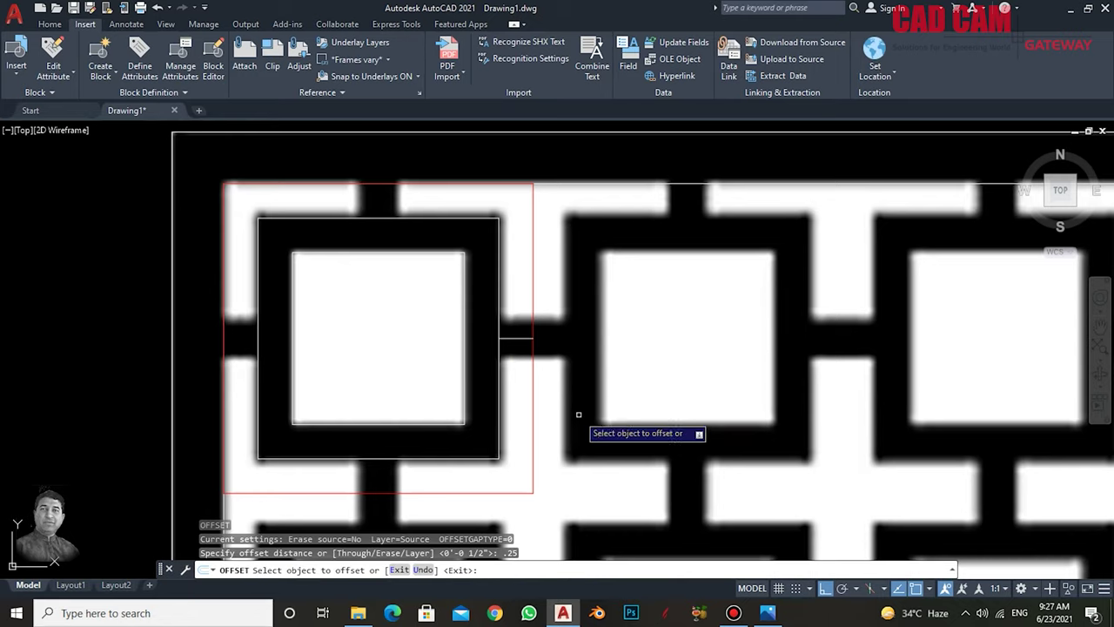
click(515, 336)
click(518, 319)
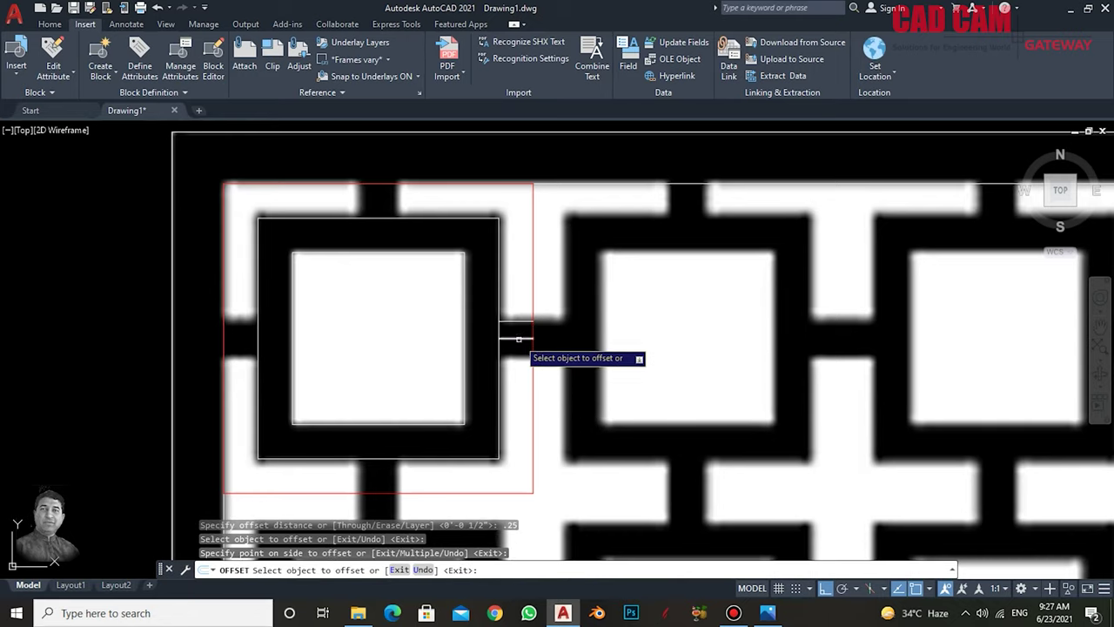
click(515, 337)
click(513, 383)
key(Return)
click(518, 337)
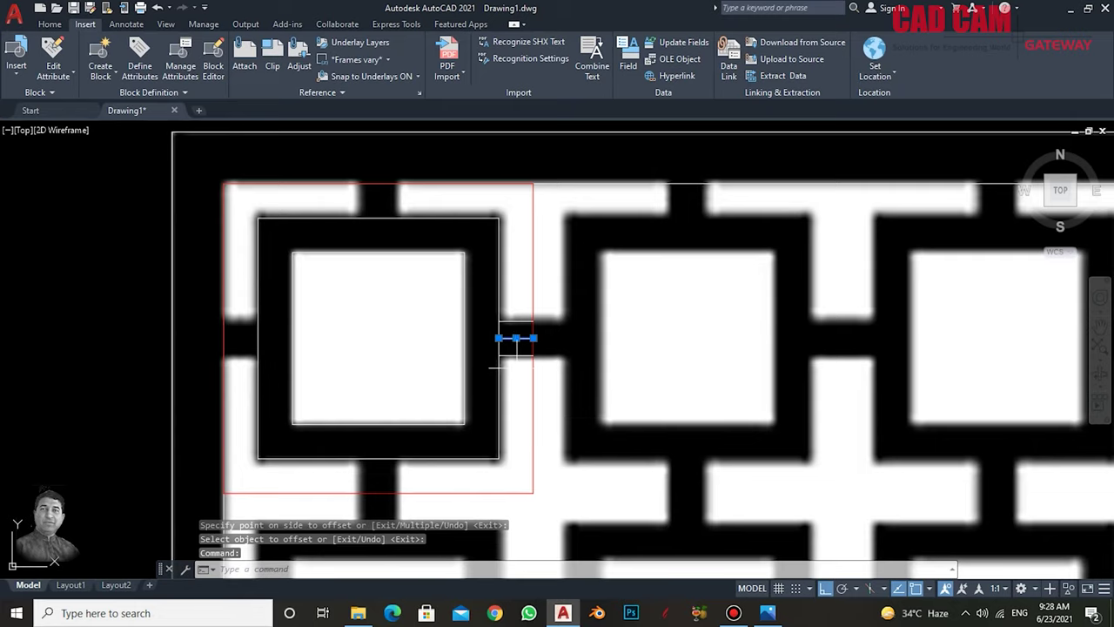
key(Delete)
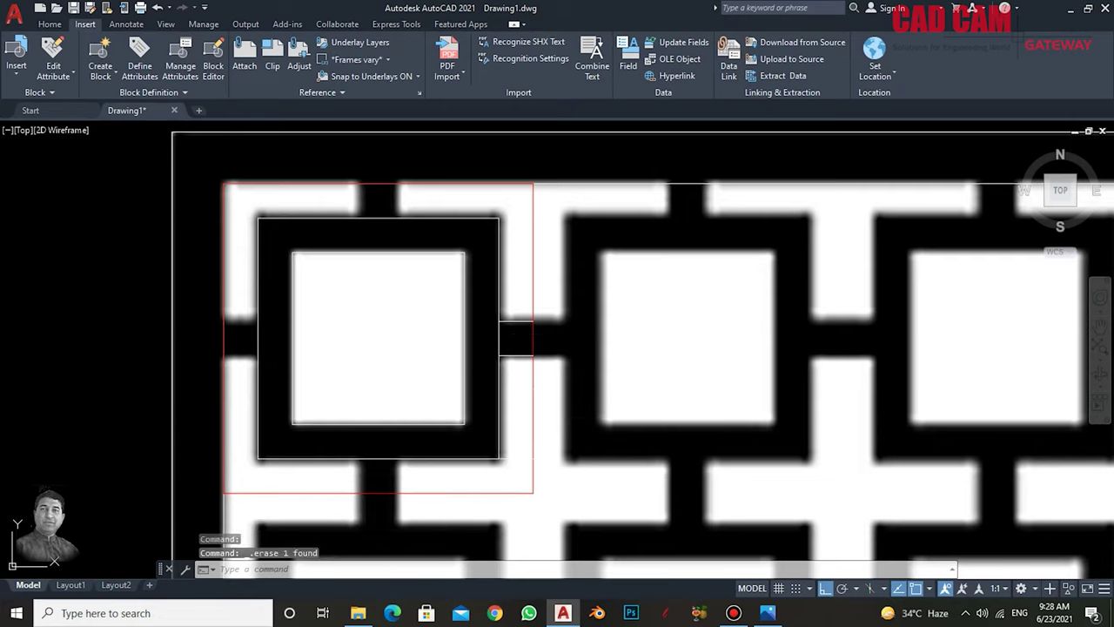
- Window-select the two connector bar lines to check them, then clear the selection
key(Escape)
key(Escape)
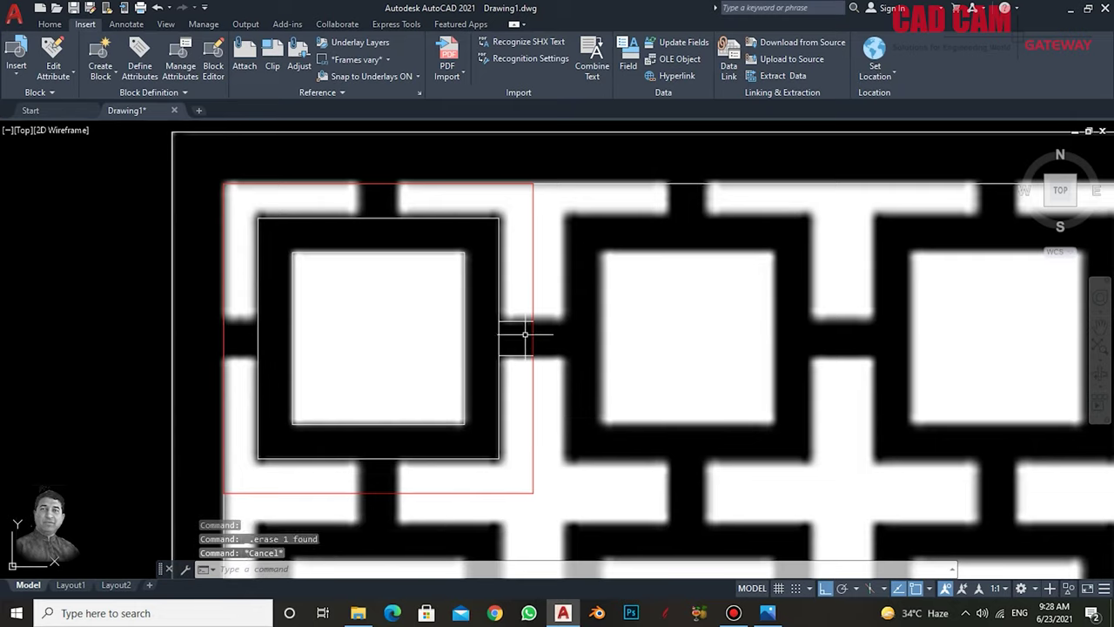
click(539, 306)
click(497, 379)
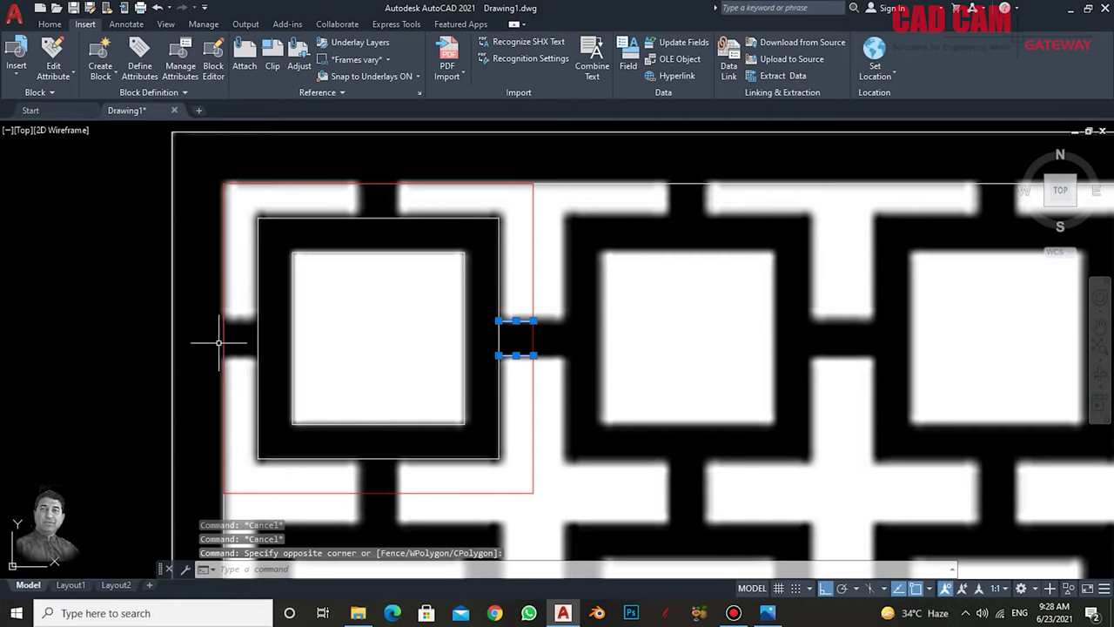
key(Escape)
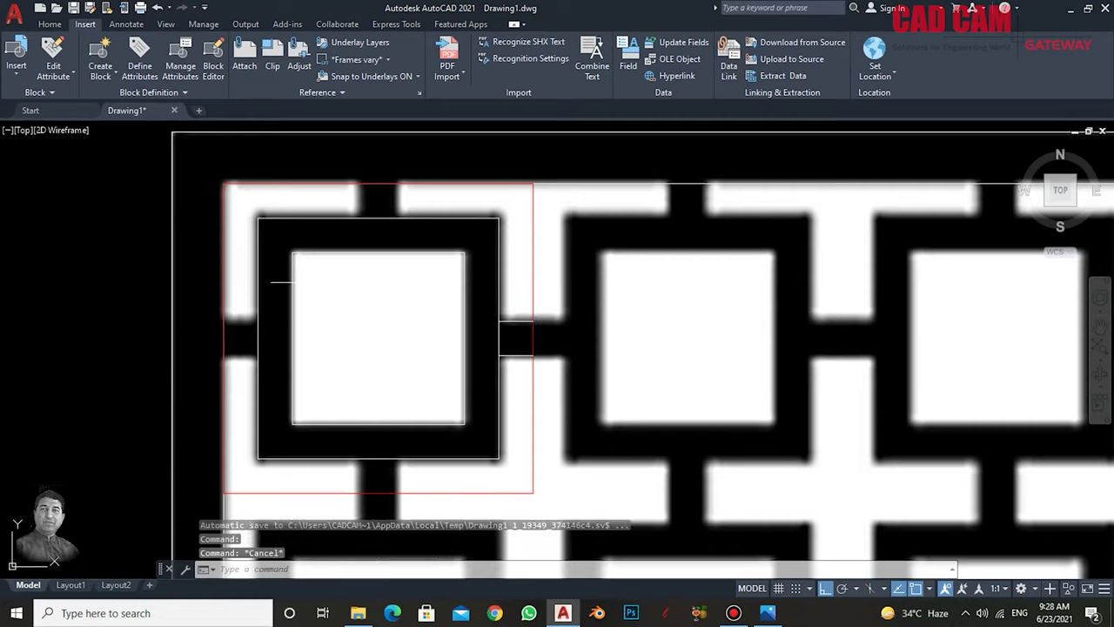
key(Escape)
- Draw a diagonal line from the square's top-left corner to its bottom-right corner
text(l)
key(Return)
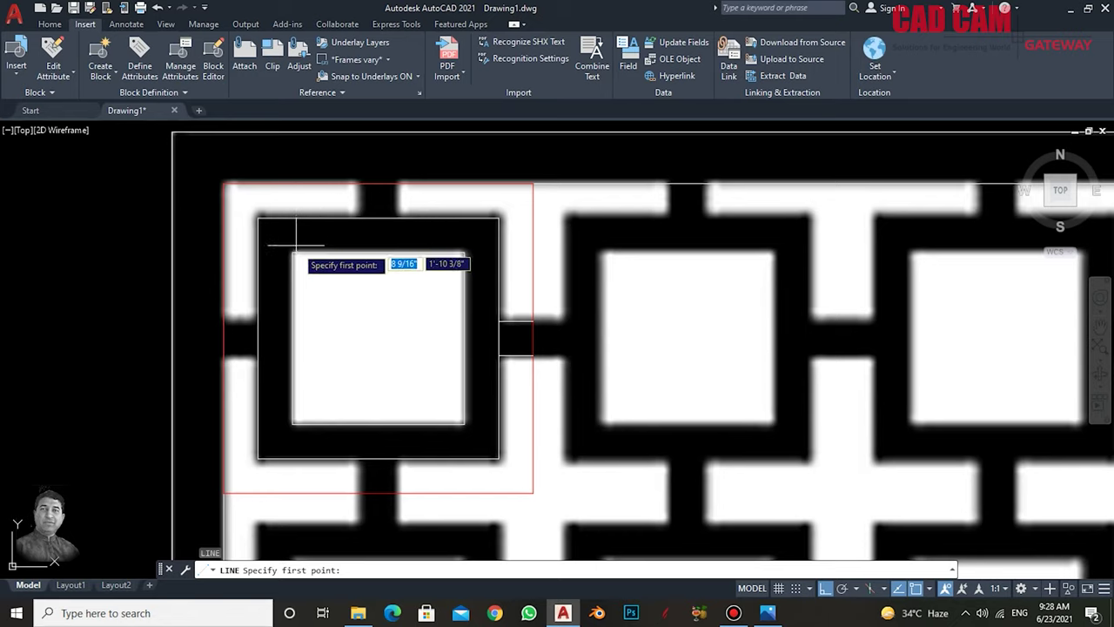
click(259, 218)
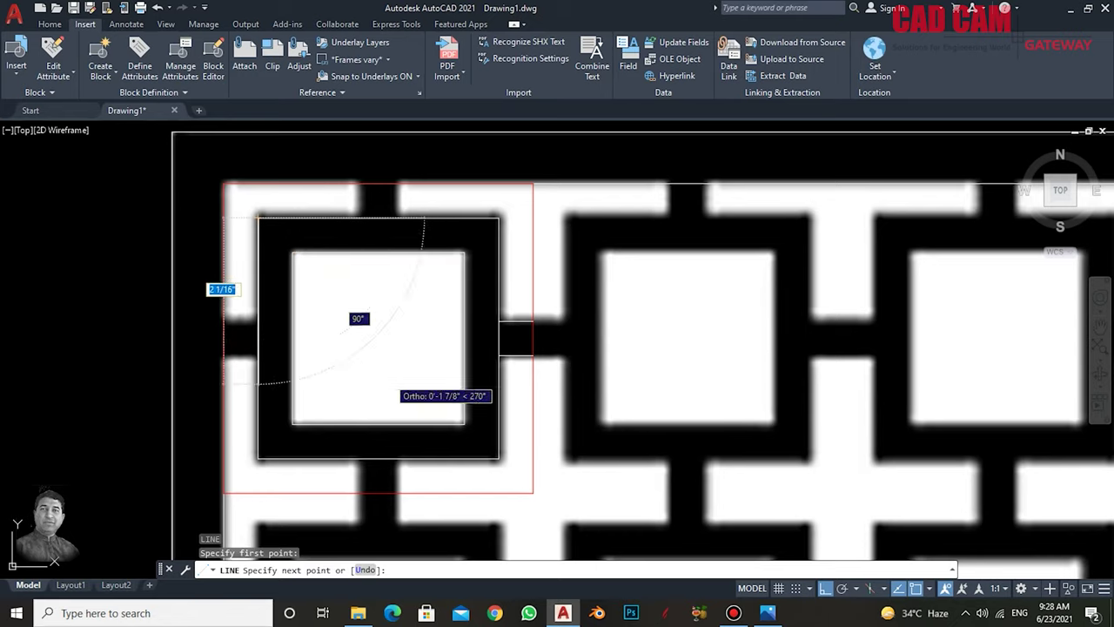
click(498, 458)
key(Escape)
- Set the diagonal line's colour to Red
click(497, 368)
click(378, 337)
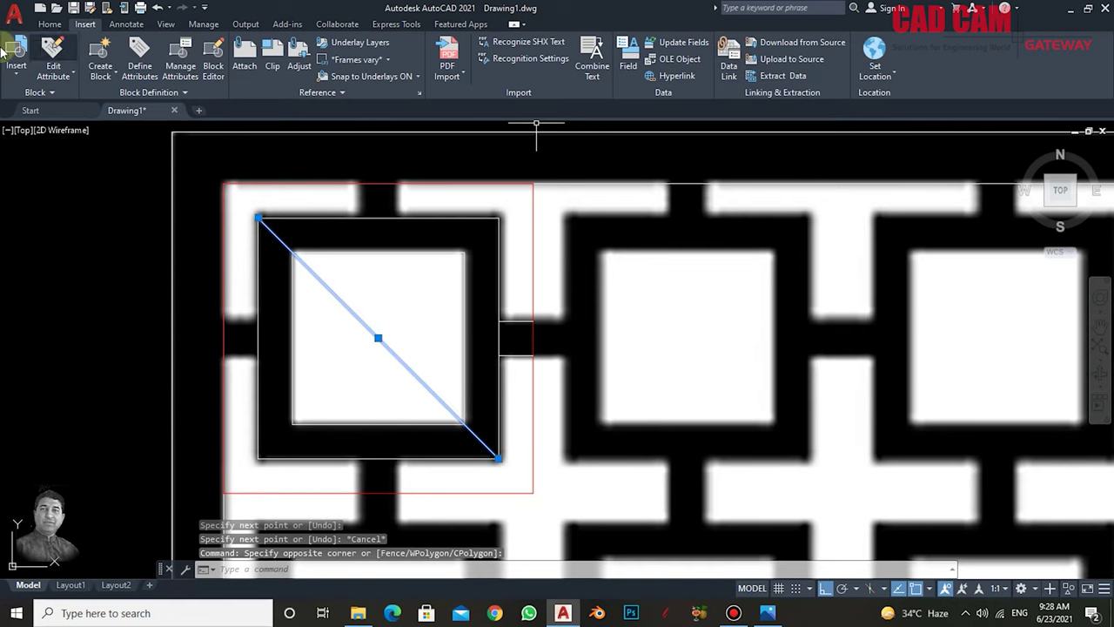
click(50, 23)
click(822, 42)
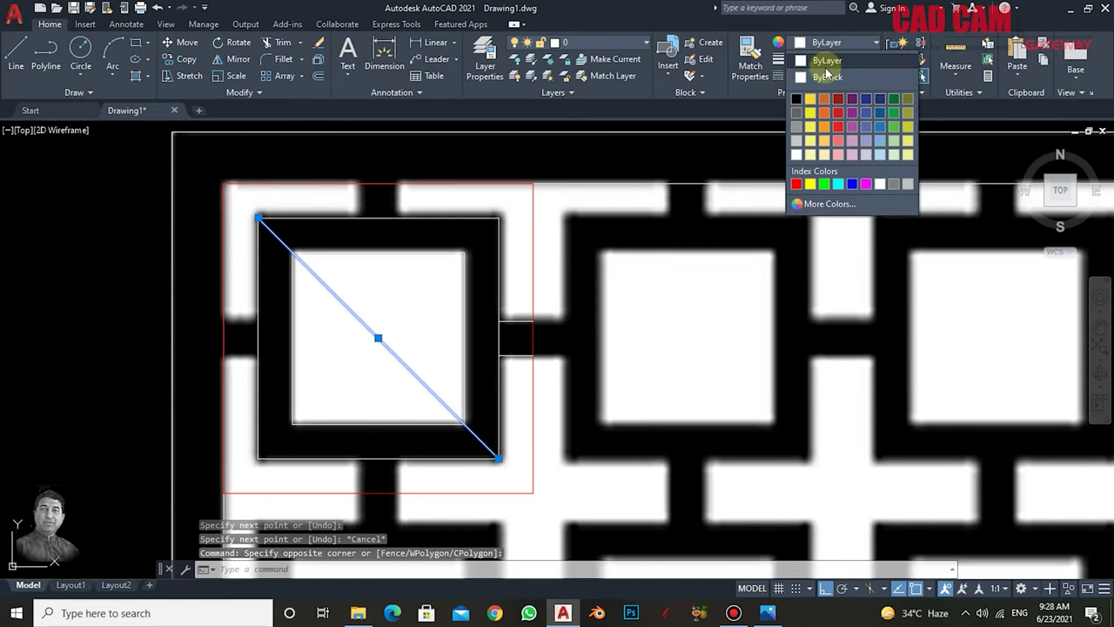
click(795, 184)
key(Escape)
key(Escape)
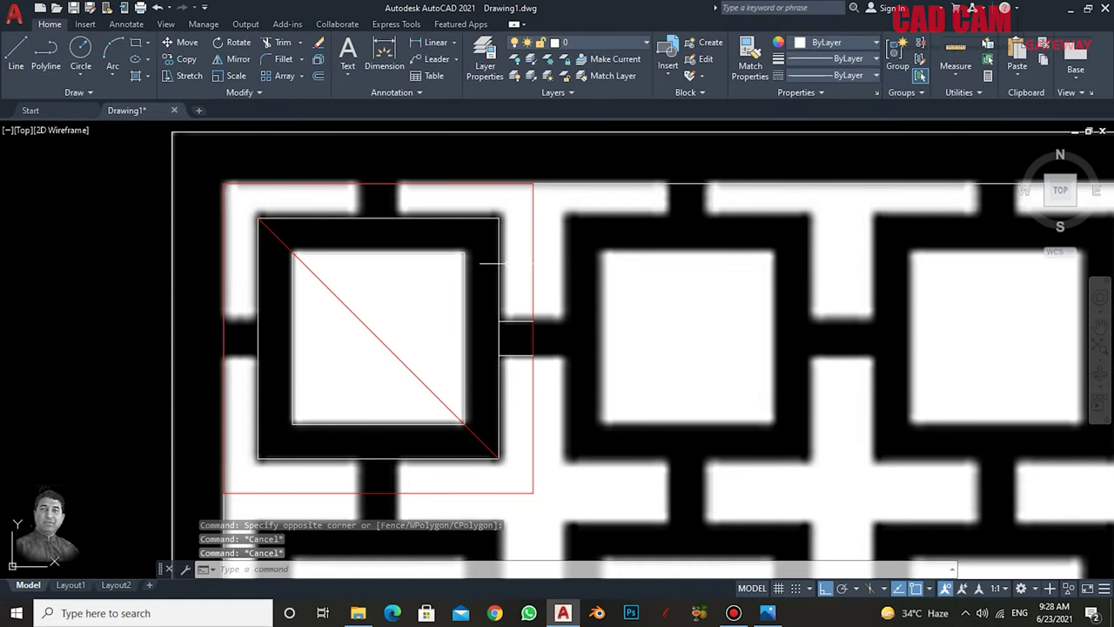
key(Escape)
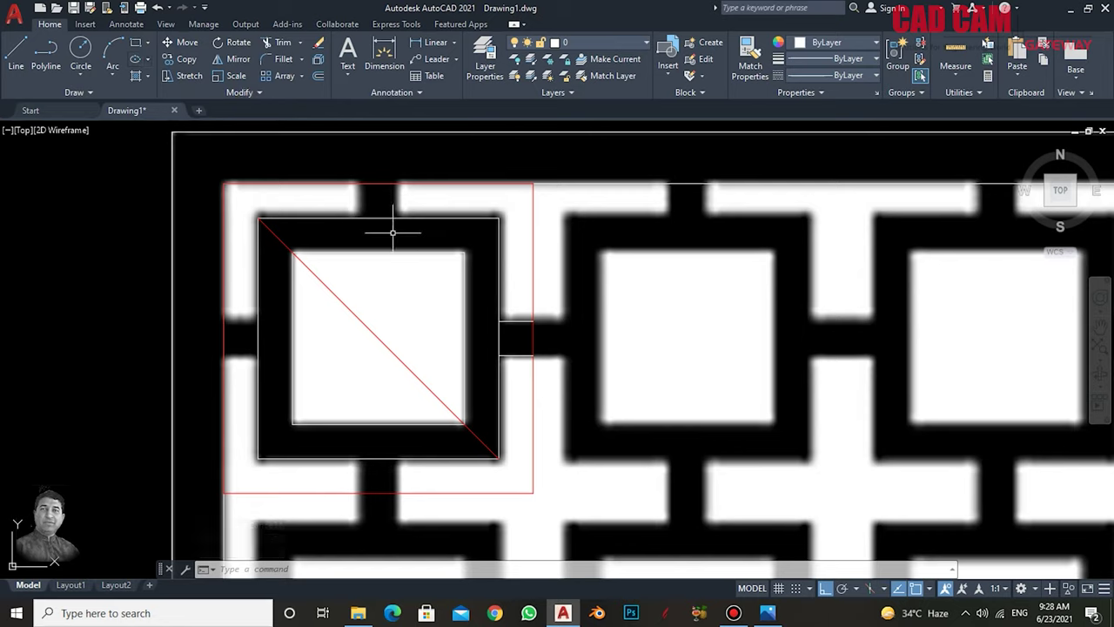
text(ar)
key(Return)
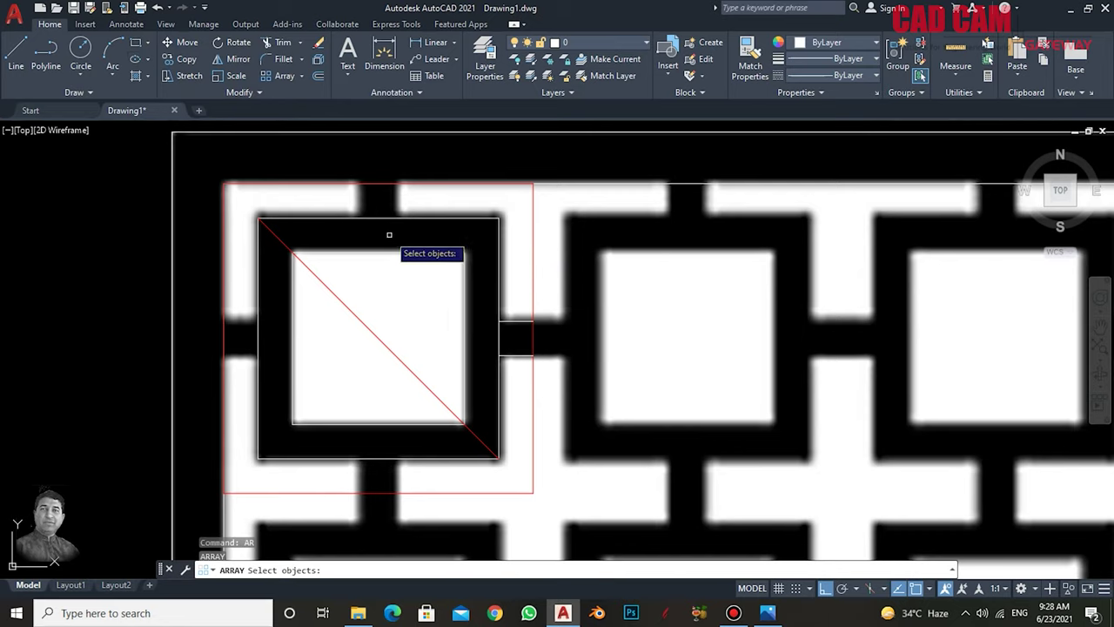
key(Escape)
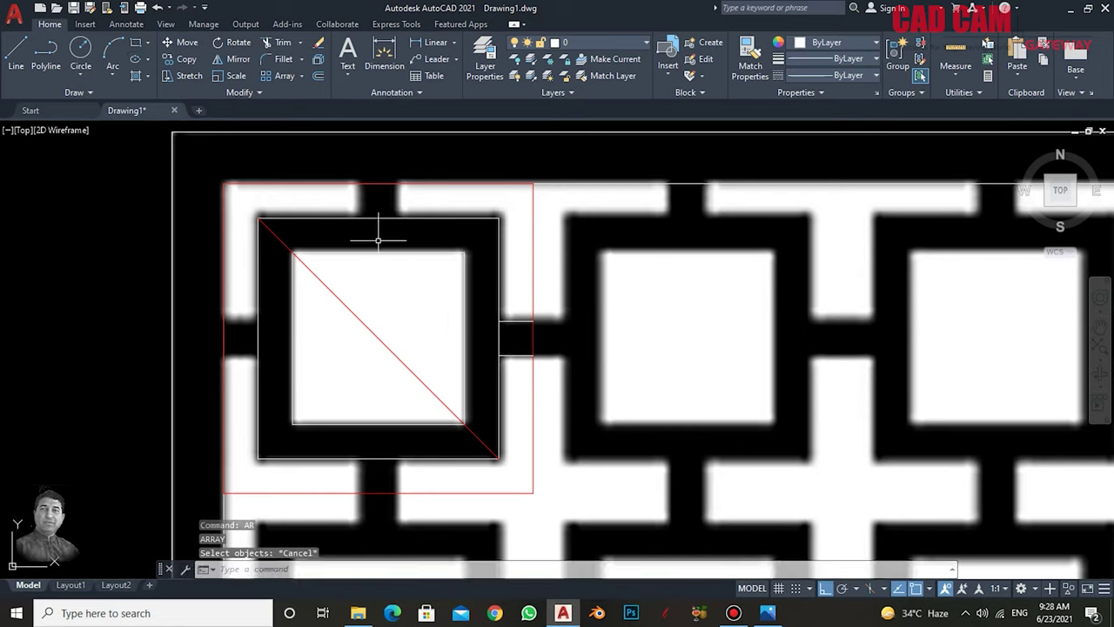
key(Escape)
key(Escape)
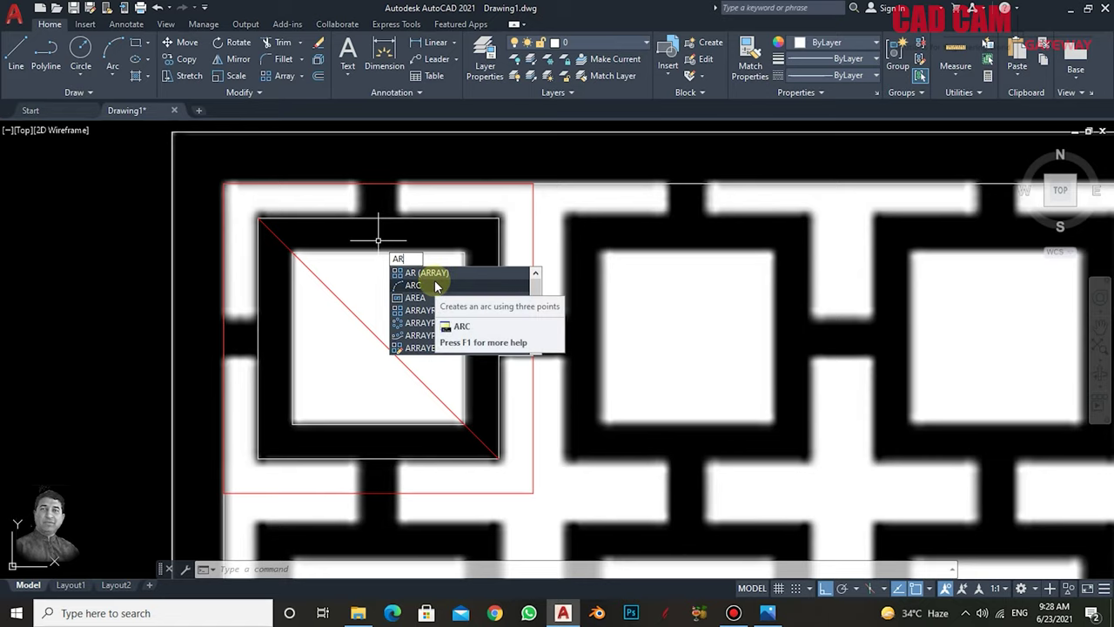
mouse_move(412, 284)
text(AR)
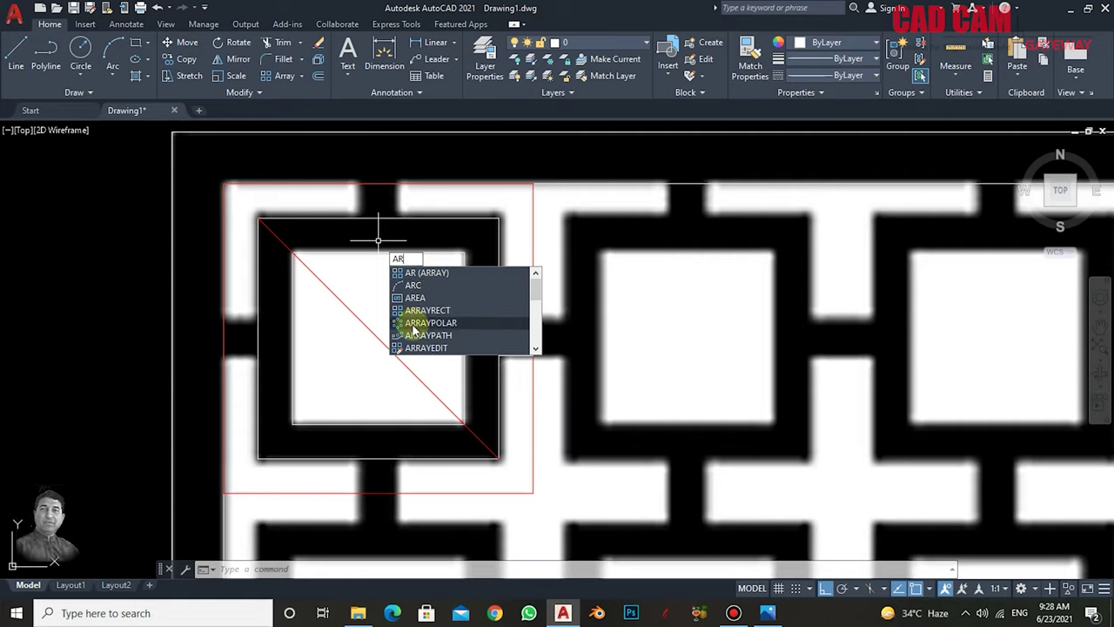
- Array the two side bar lines as a Polar array centred on the diagonal's midpoint
click(415, 275)
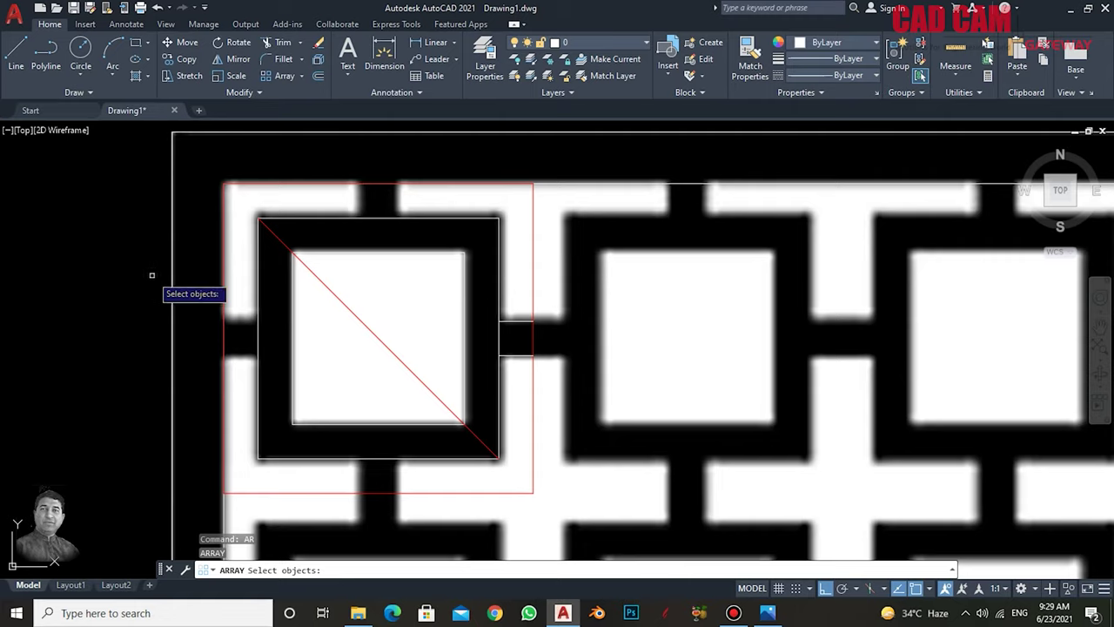
click(520, 319)
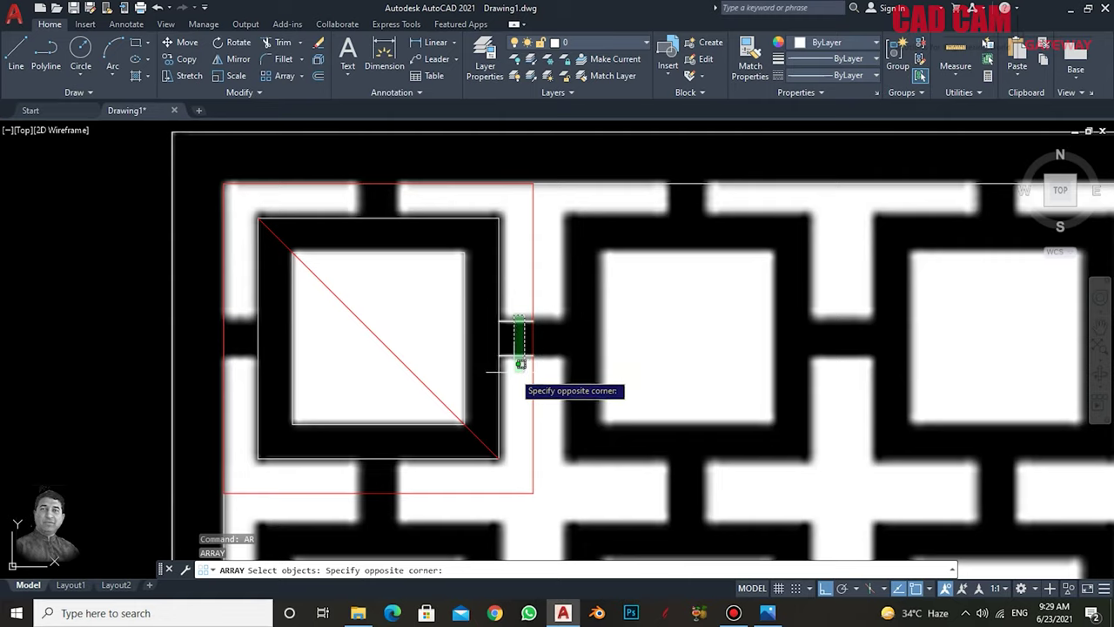
click(523, 358)
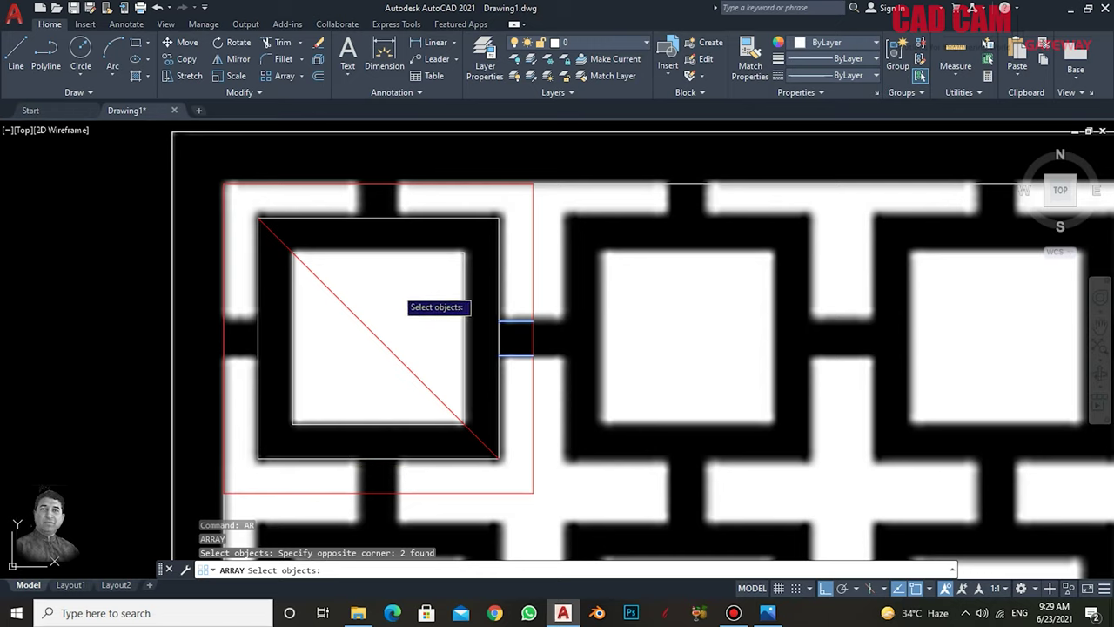
key(Return)
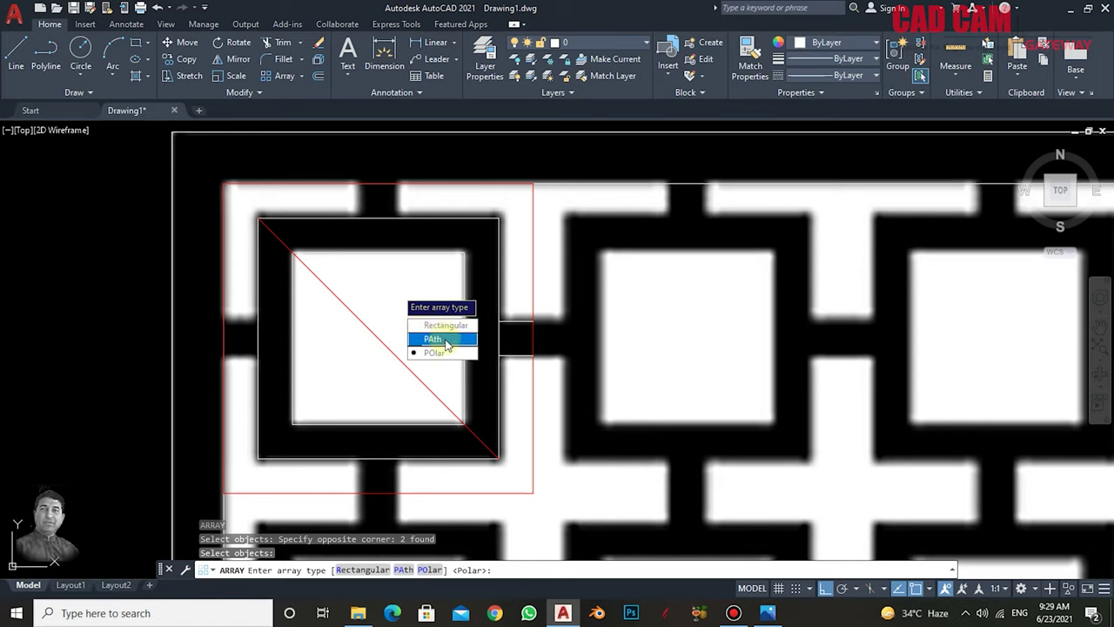
click(434, 351)
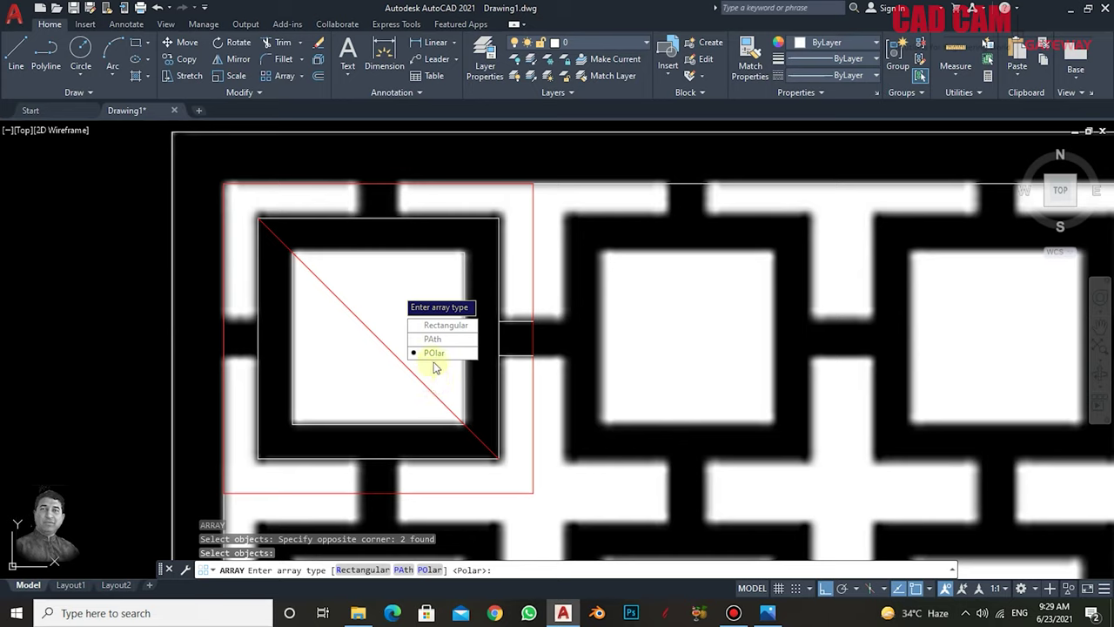
click(434, 353)
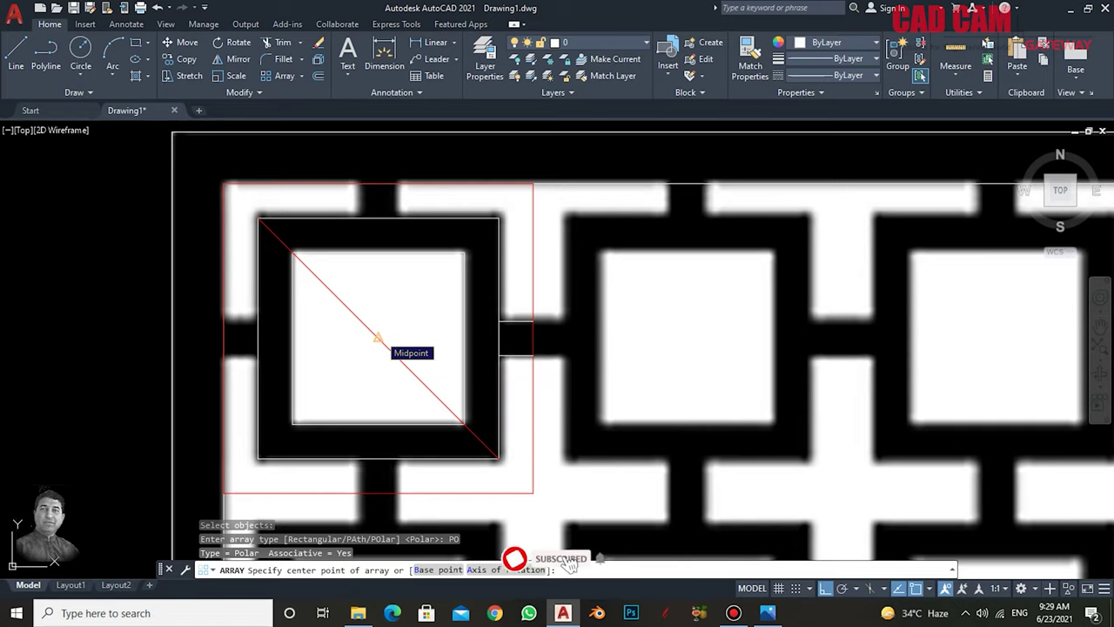
click(377, 337)
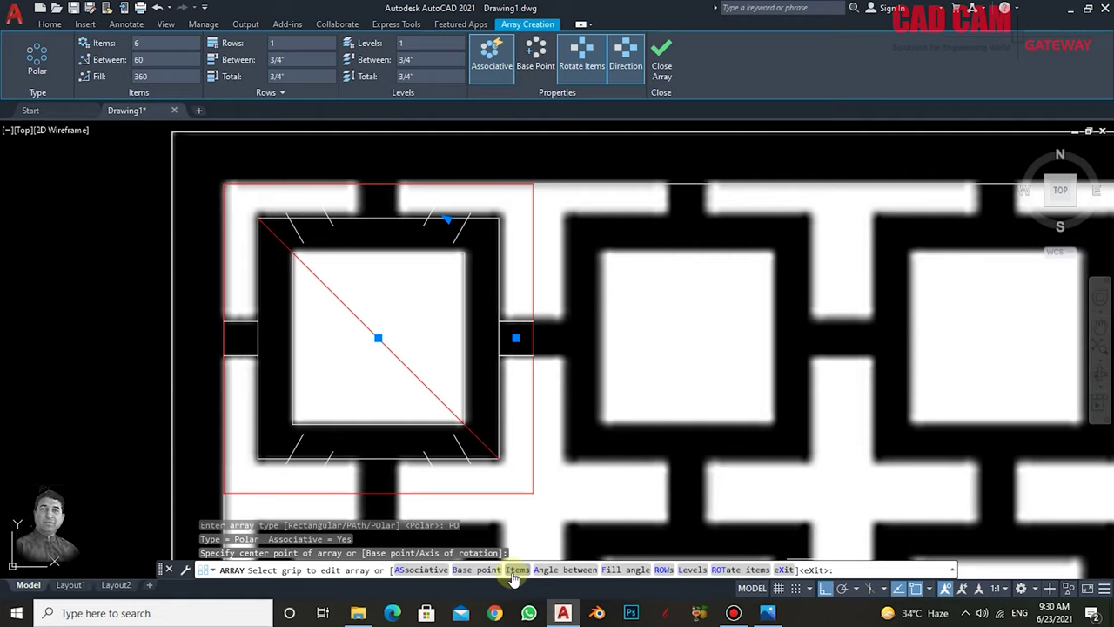
text(i)
- Change the polar array to 4 items at 90° and commit it
key(Return)
text(4)
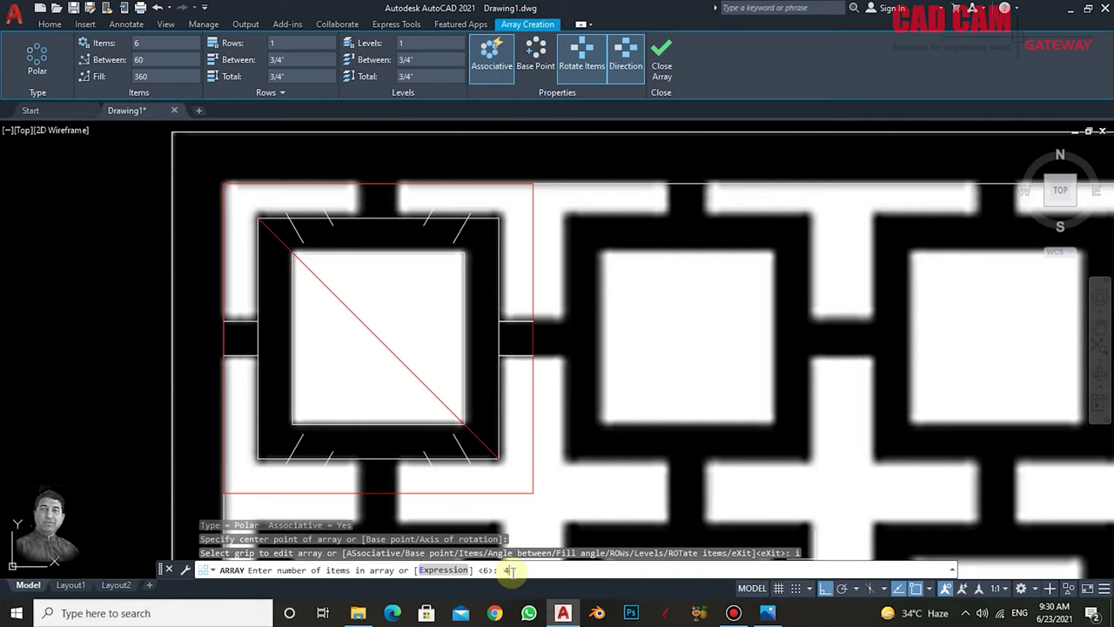
key(Return)
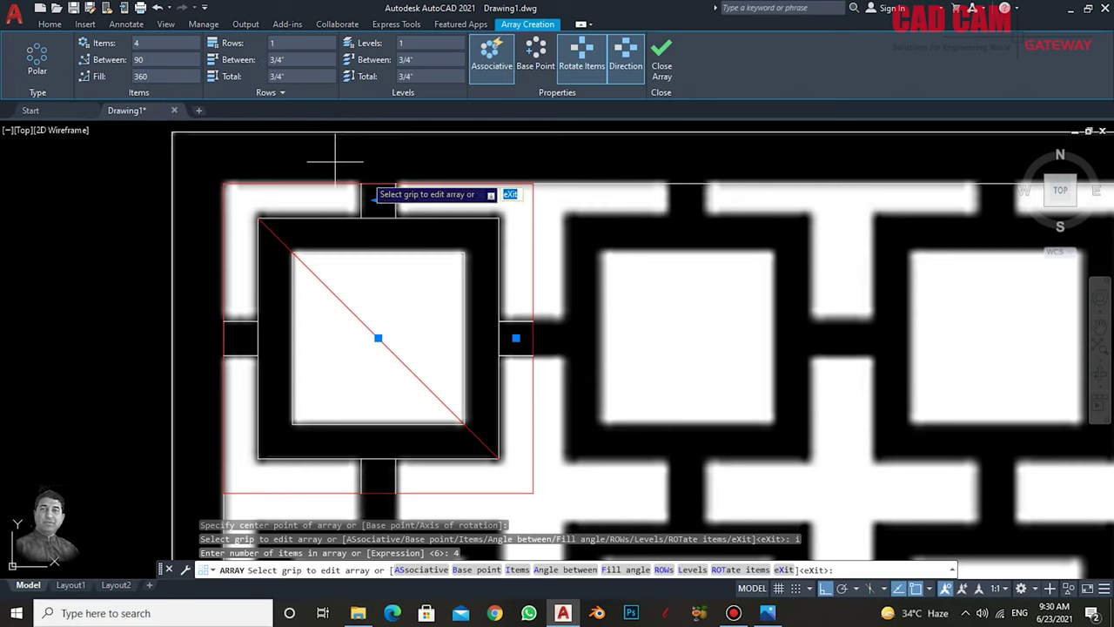
right_click(396, 287)
click(422, 299)
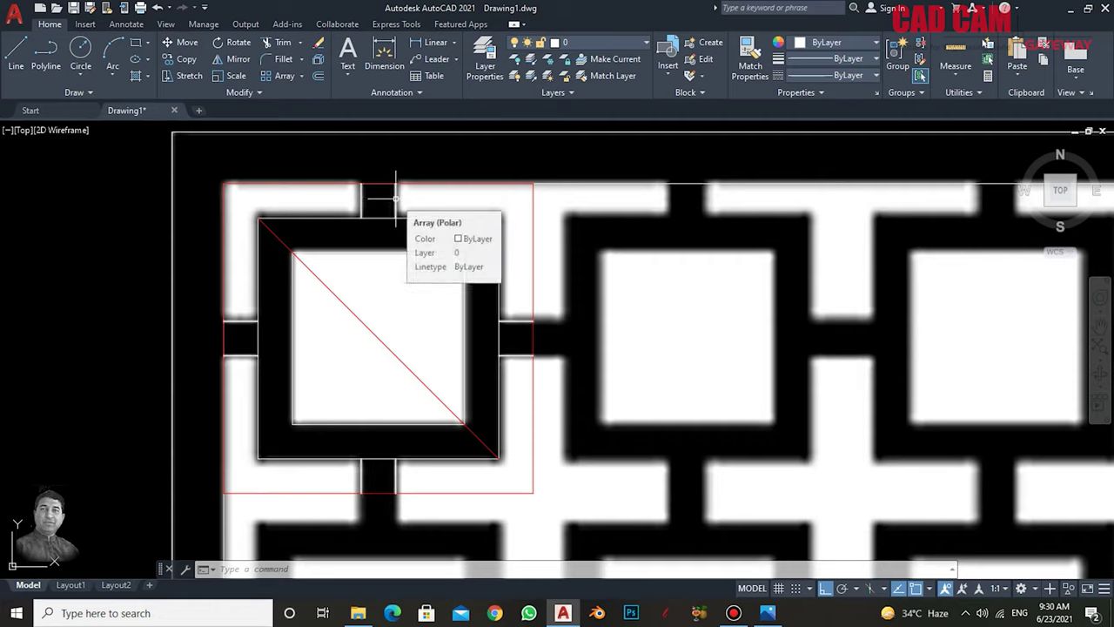
click(500, 302)
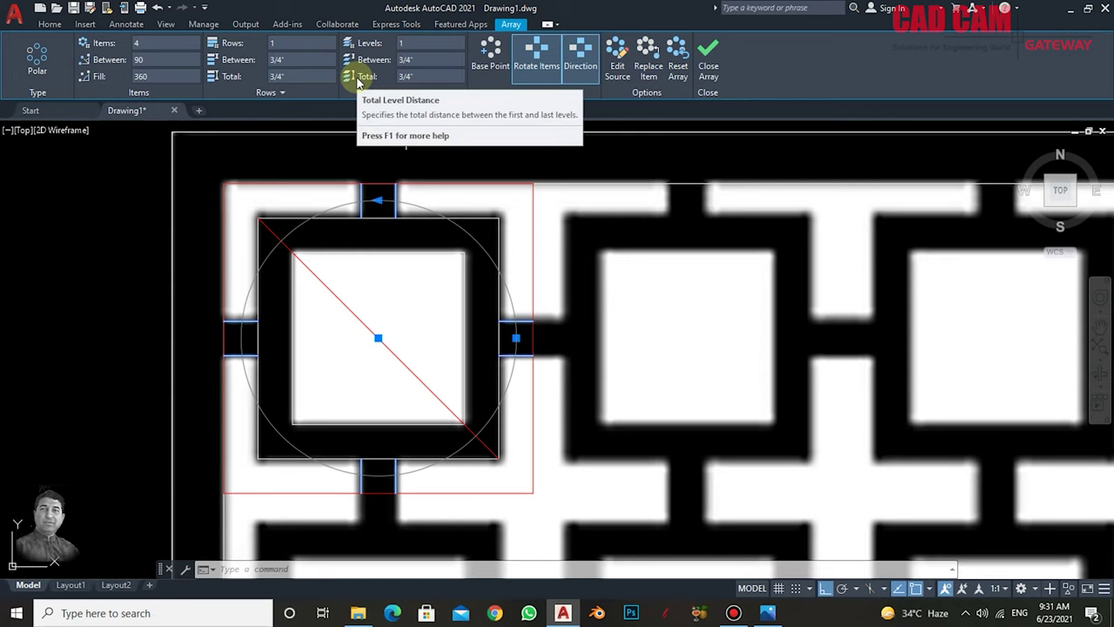
text(x)
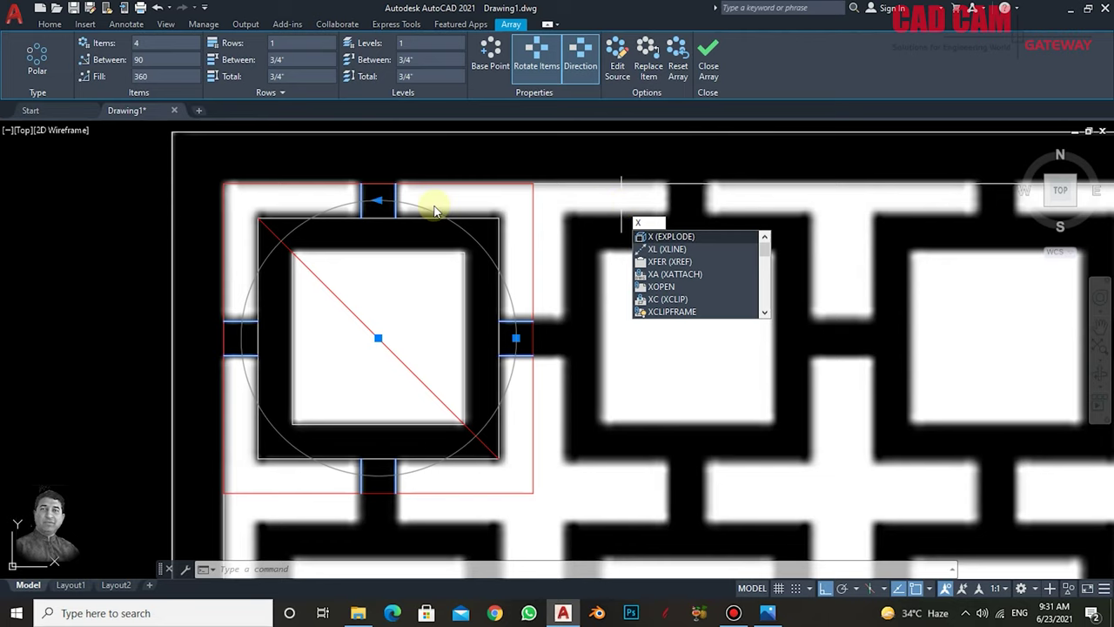
key(Return)
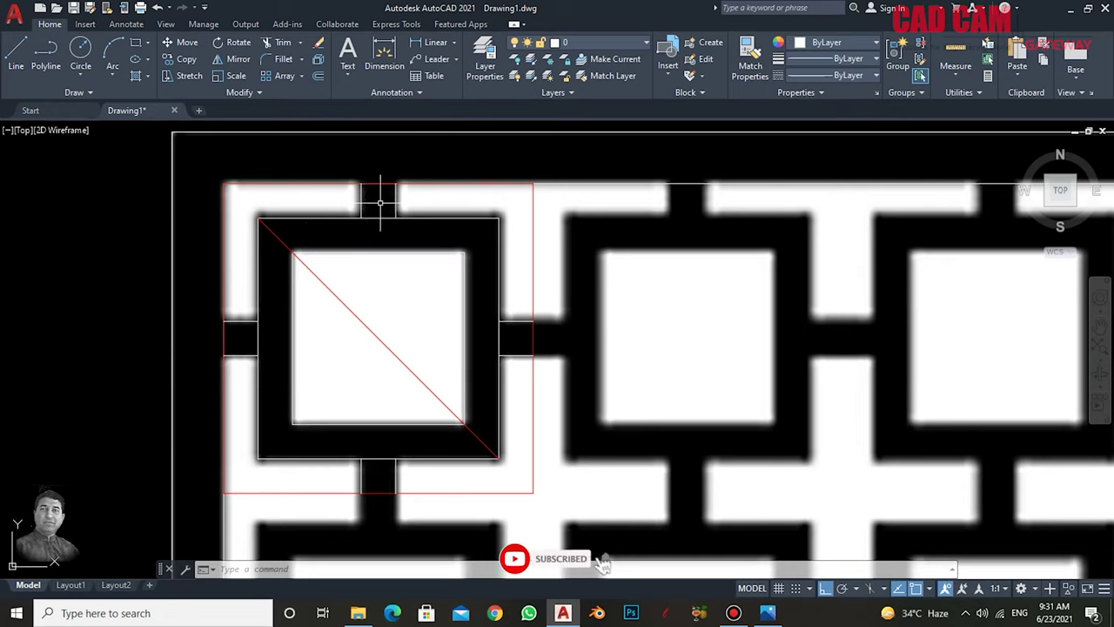
text(u)
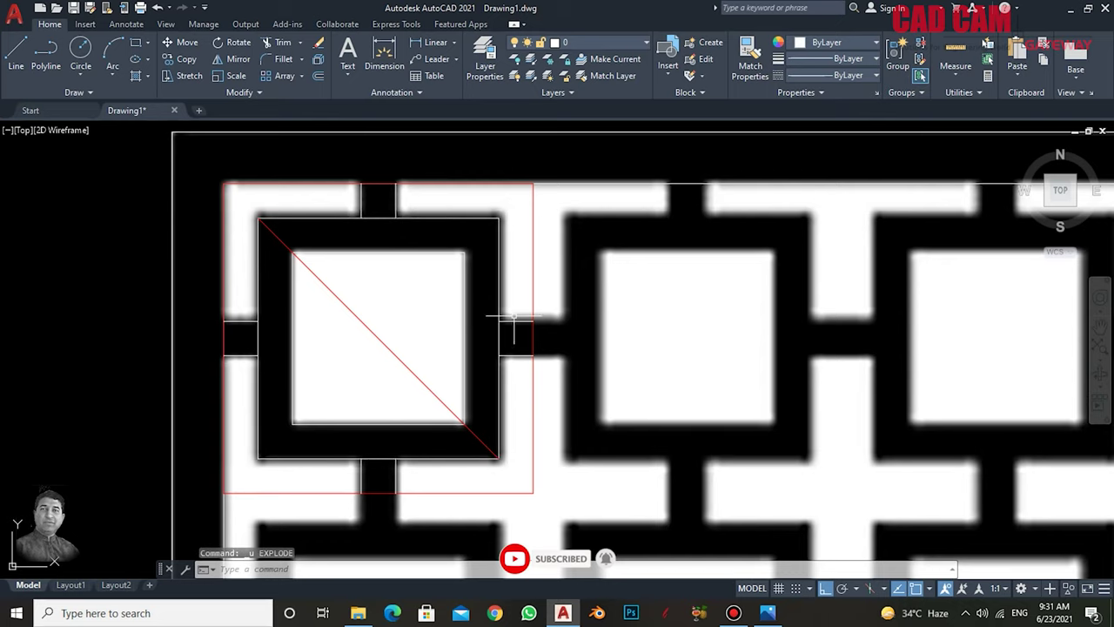
key(Return)
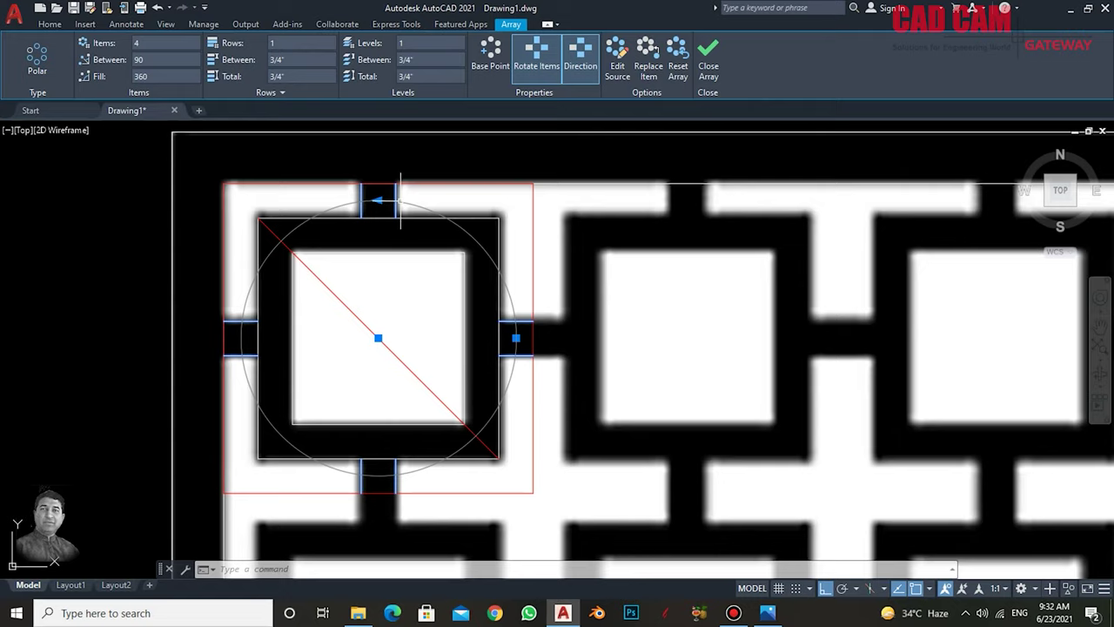
- Explode the connector-bar array into lines and check each of the four bars' lines
text(X)
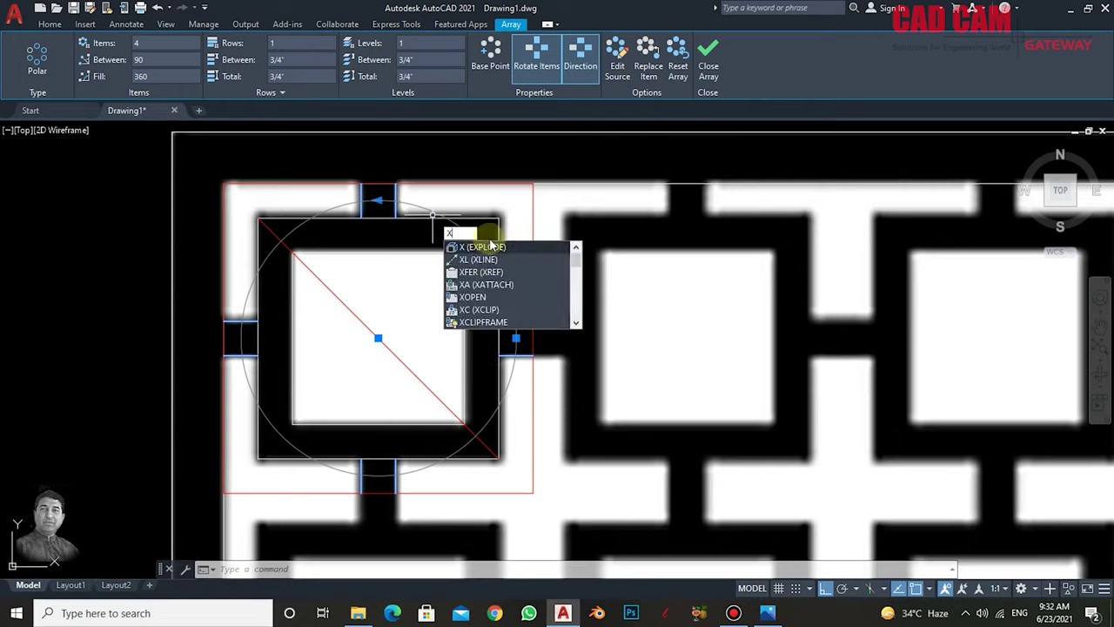
click(493, 245)
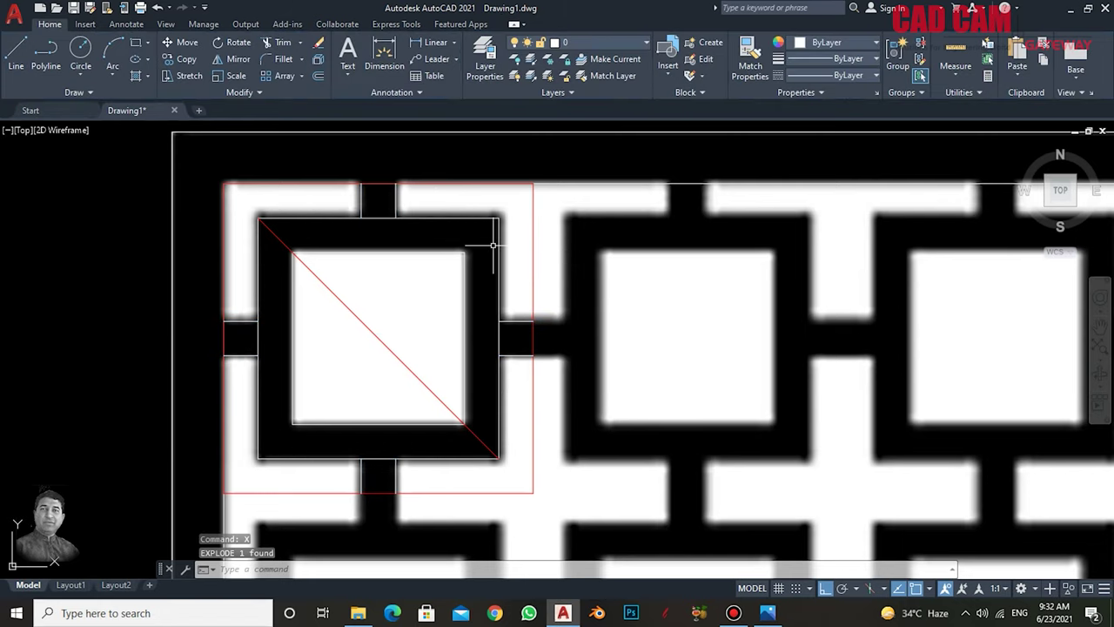
click(395, 200)
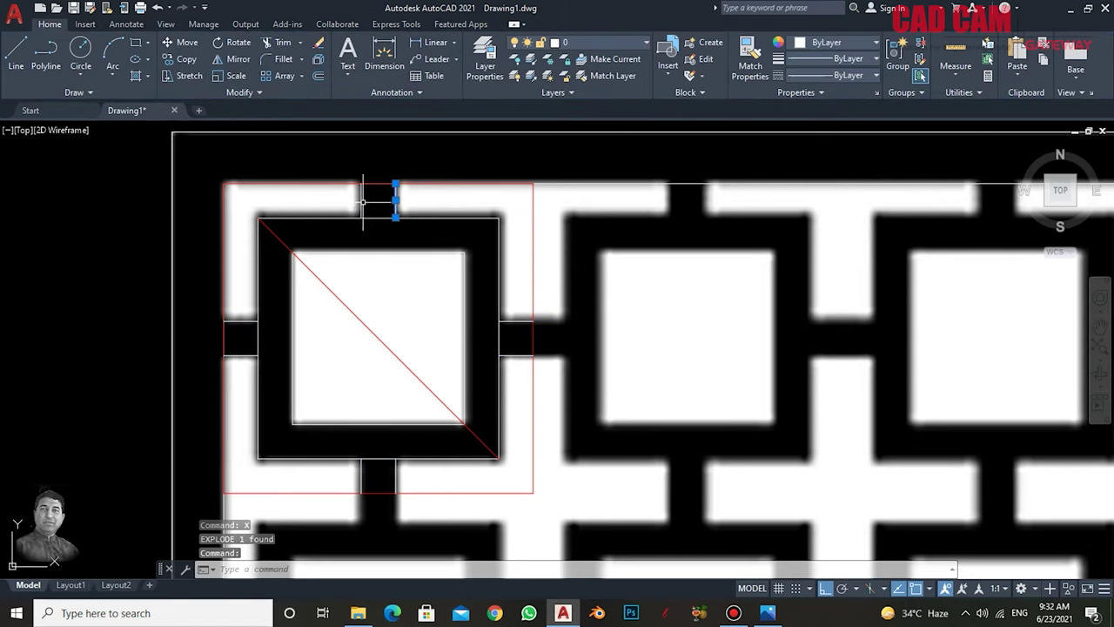
click(360, 201)
click(252, 305)
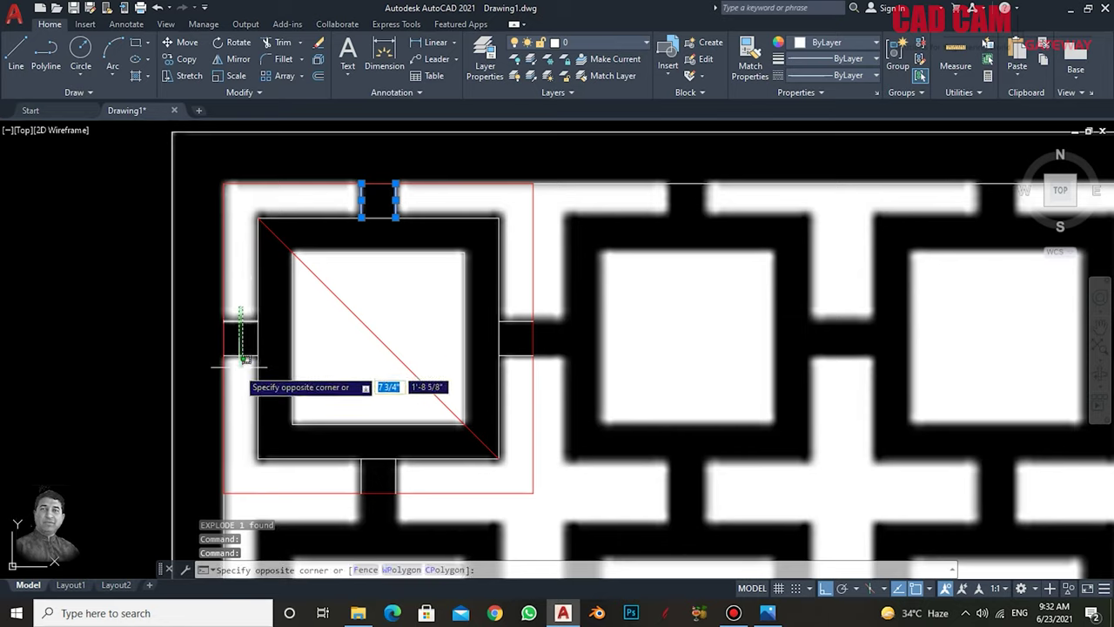
click(237, 369)
click(525, 305)
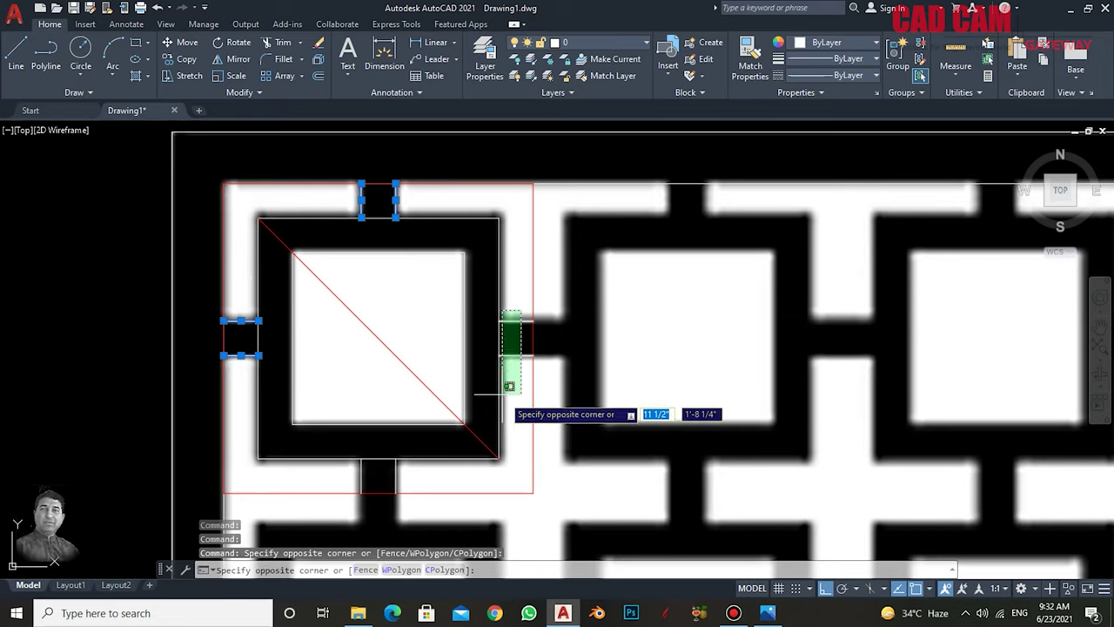
click(503, 360)
click(393, 487)
click(338, 448)
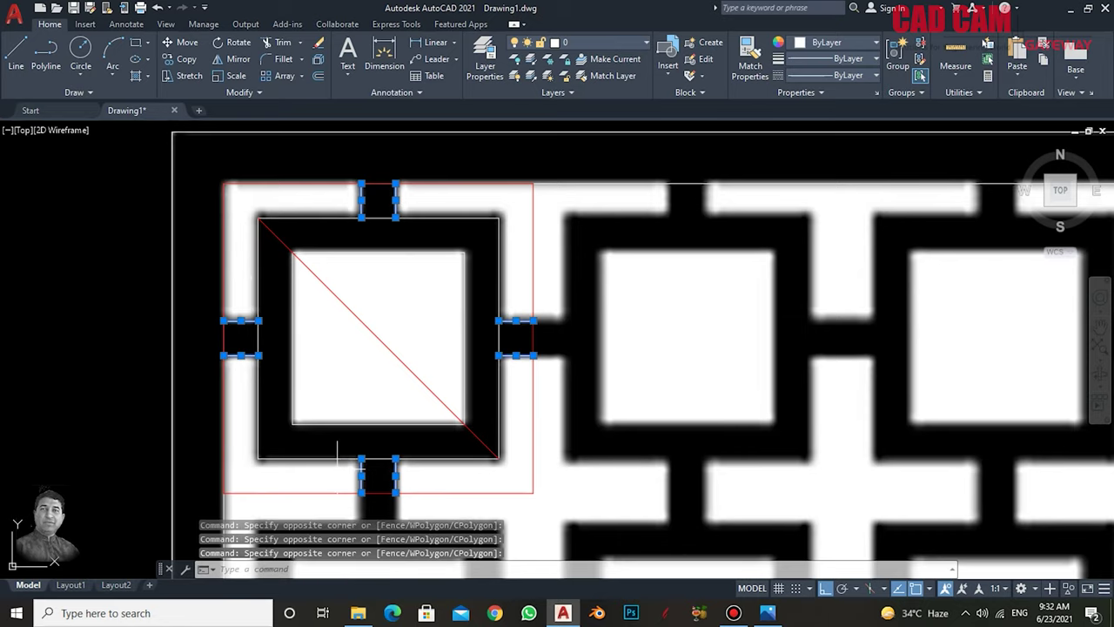
key(Escape)
key(Escape)
key(Escape)
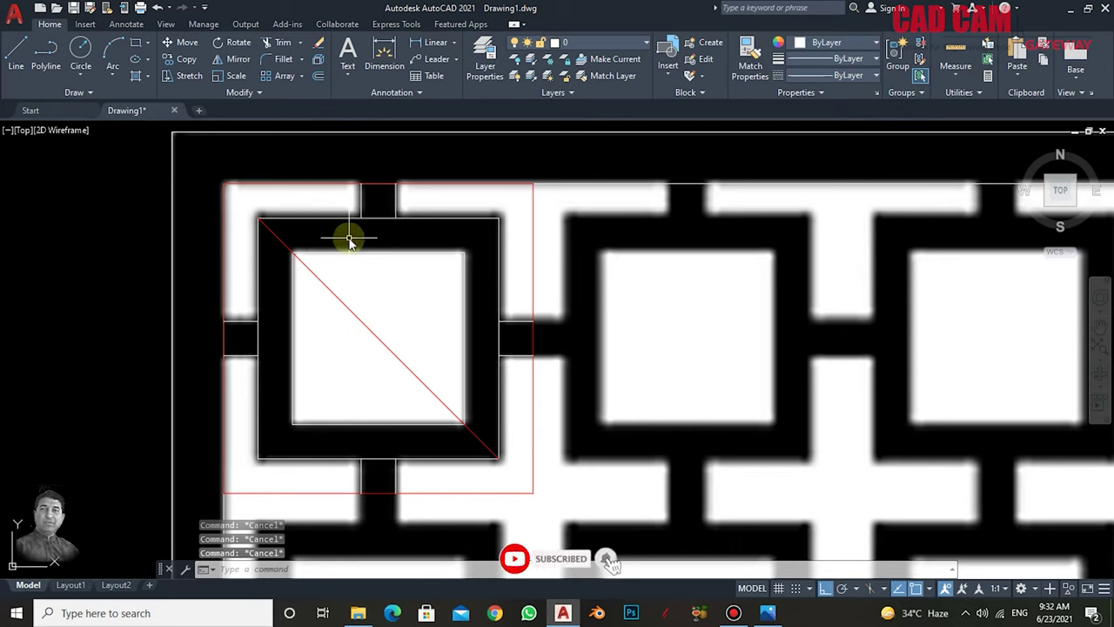
- Trim the frame edge open inside the top and right connector bars
text(tr)
key(Return)
click(375, 217)
click(398, 198)
key(Return)
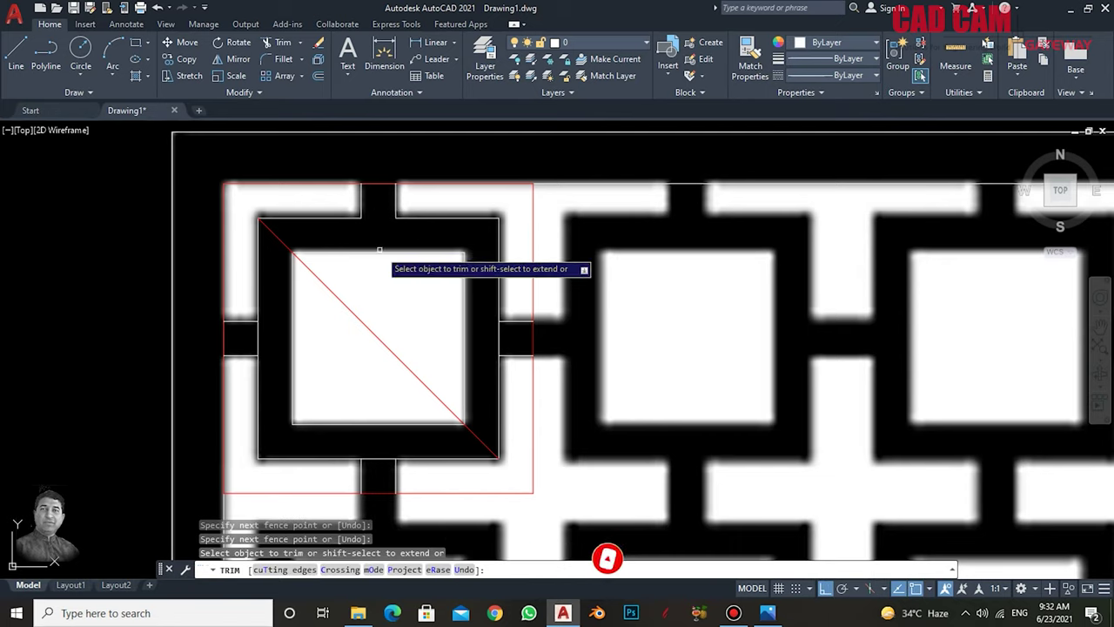
click(479, 340)
click(514, 338)
key(Return)
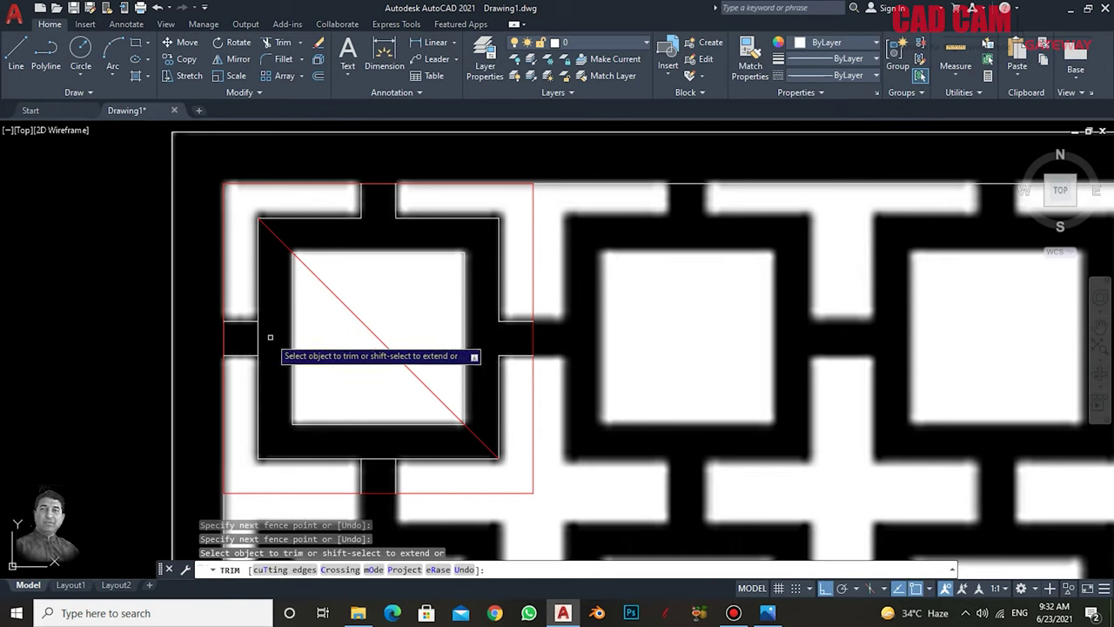
- Trim the frame edge open inside the left and bottom connector bars
click(271, 336)
click(235, 332)
key(Return)
click(356, 456)
click(376, 475)
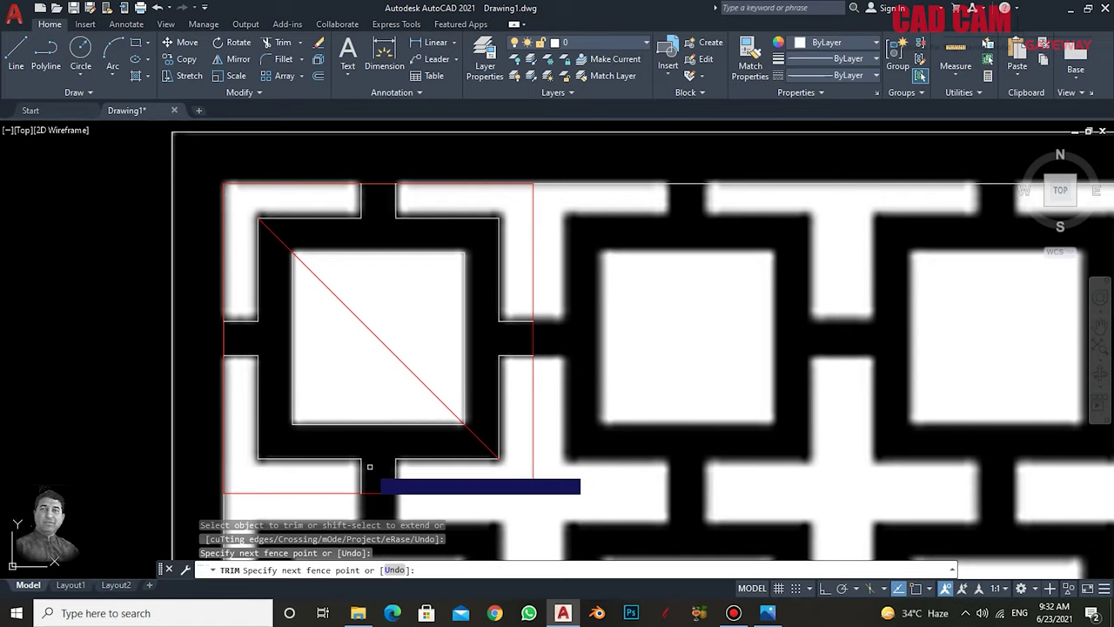
key(Return)
key(Return)
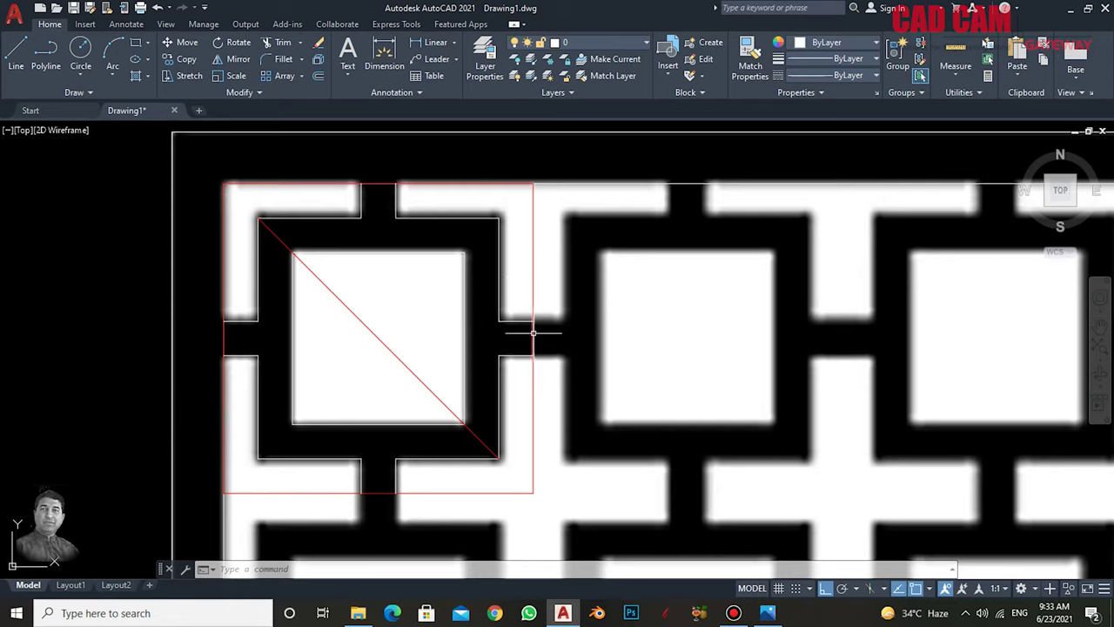
- Undo the previous join, then join top bar, top-right frame edge and right bar into one polyline
key(ctrl+z)
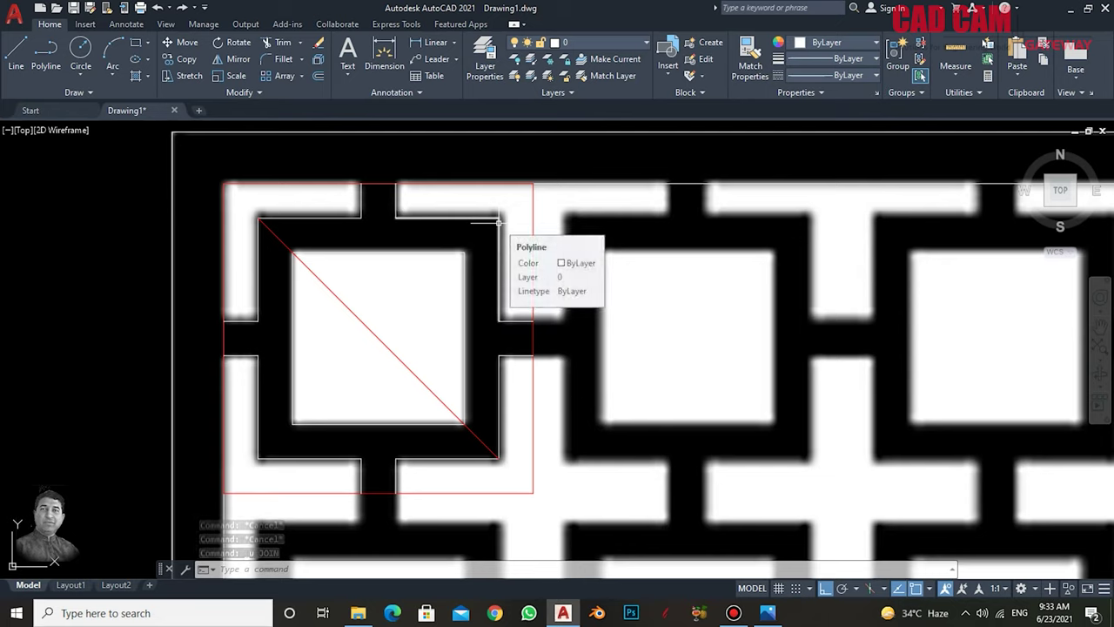
text(j)
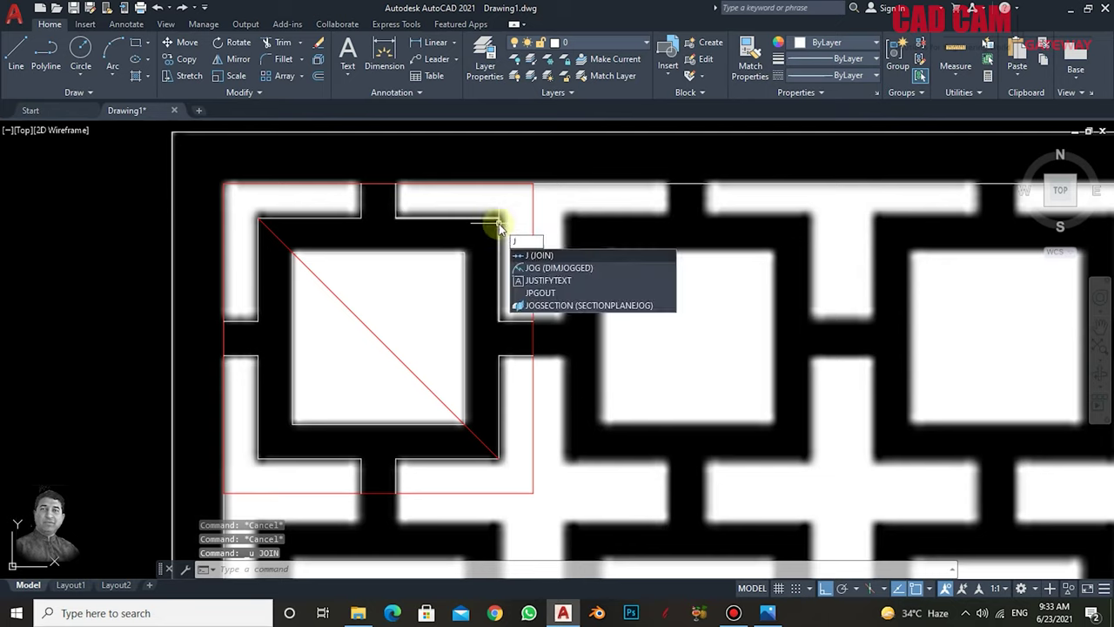
click(566, 255)
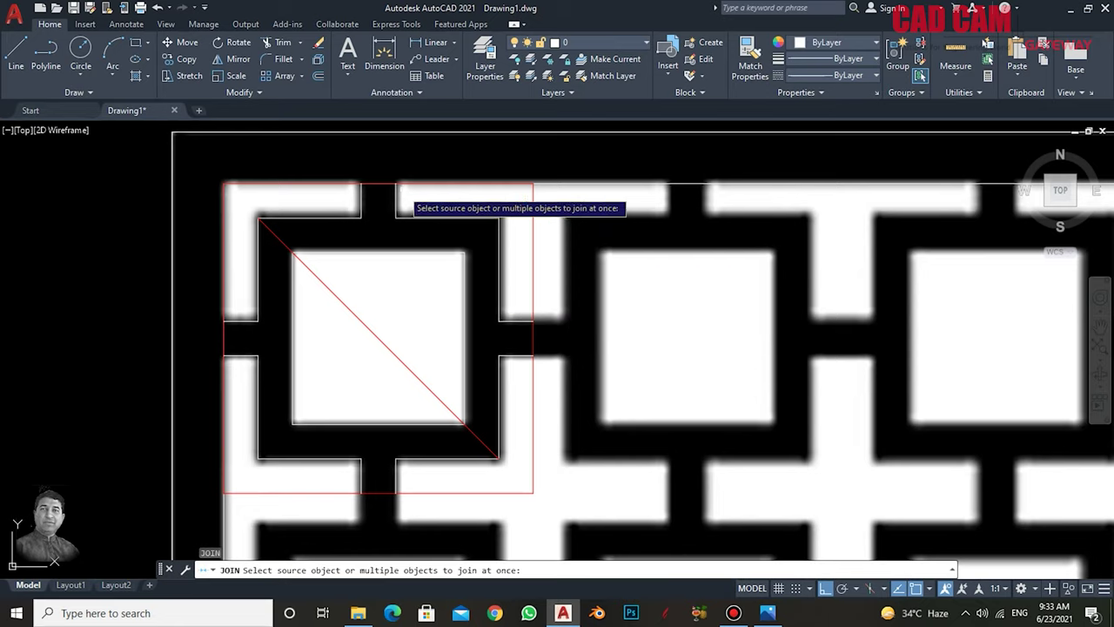
click(396, 201)
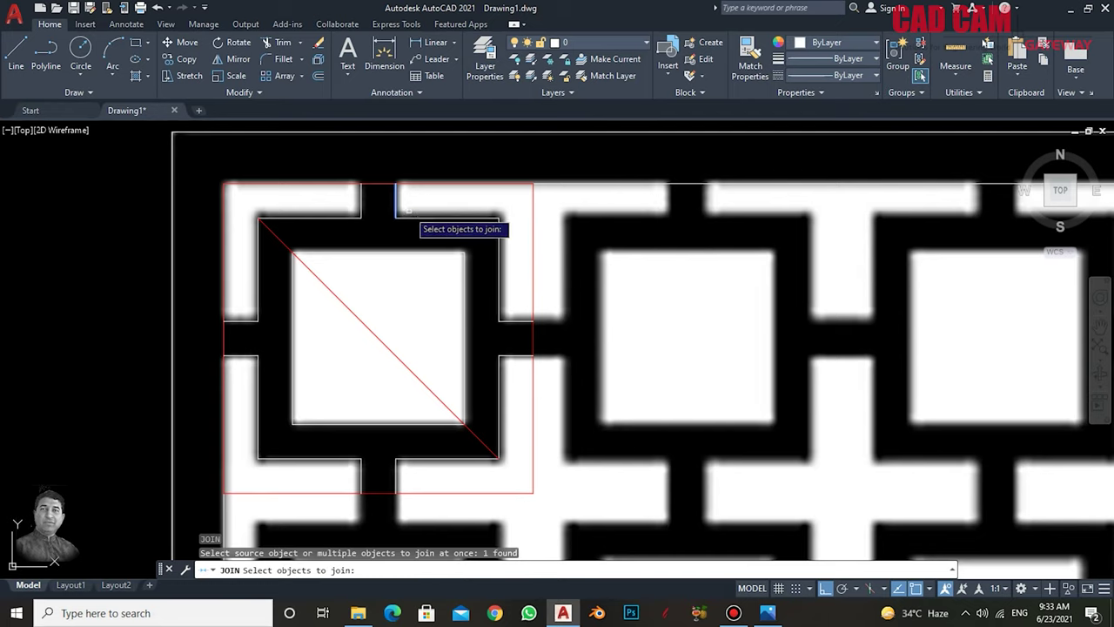
click(497, 248)
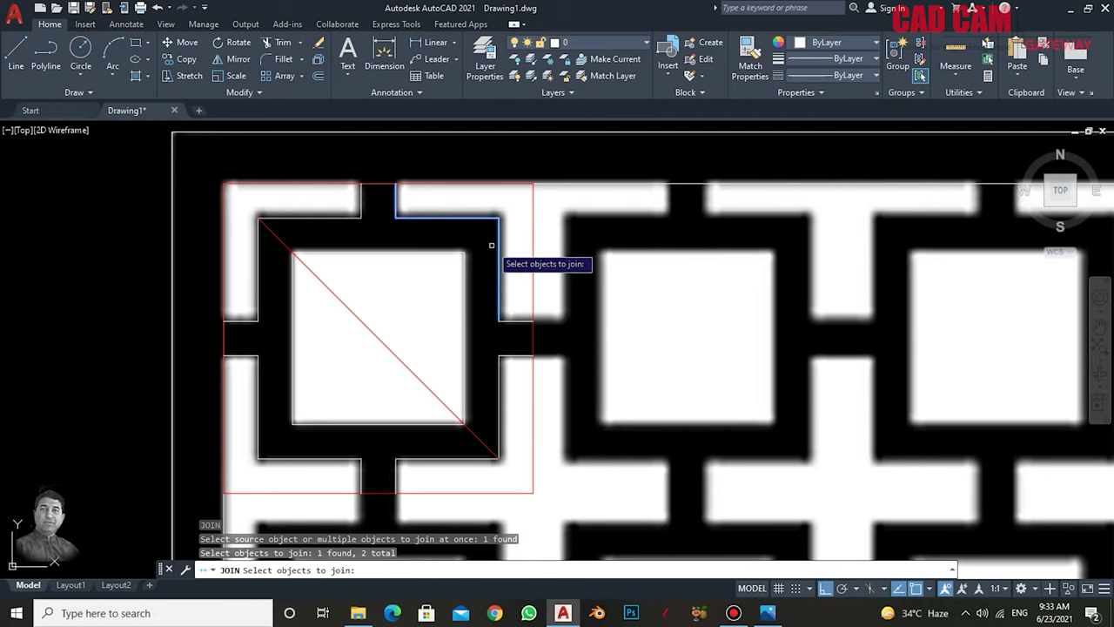
click(514, 320)
key(Return)
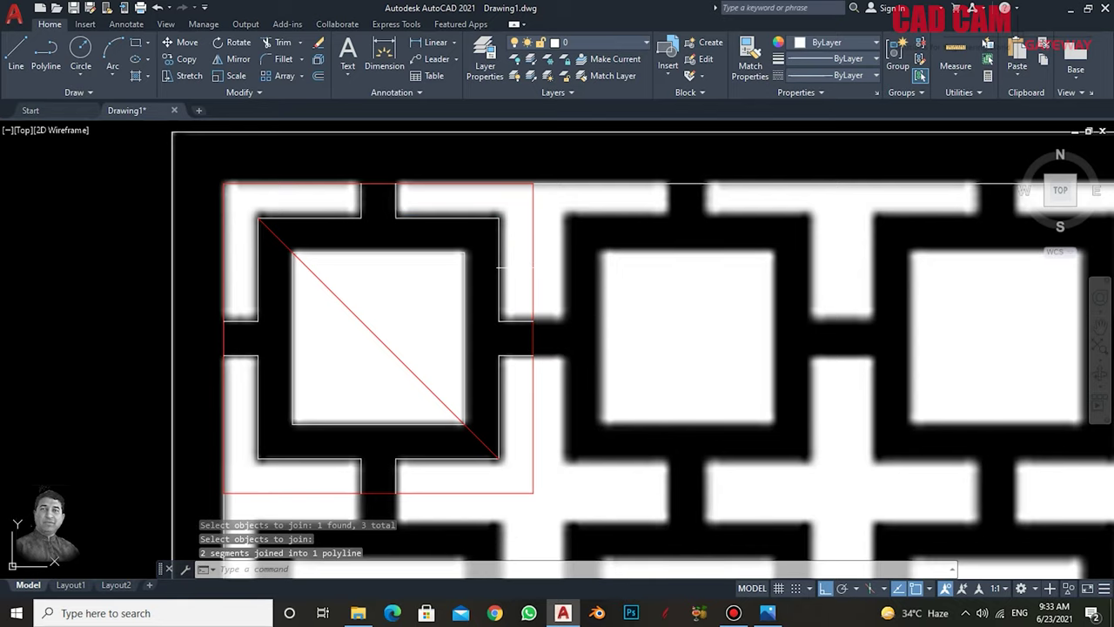
click(503, 324)
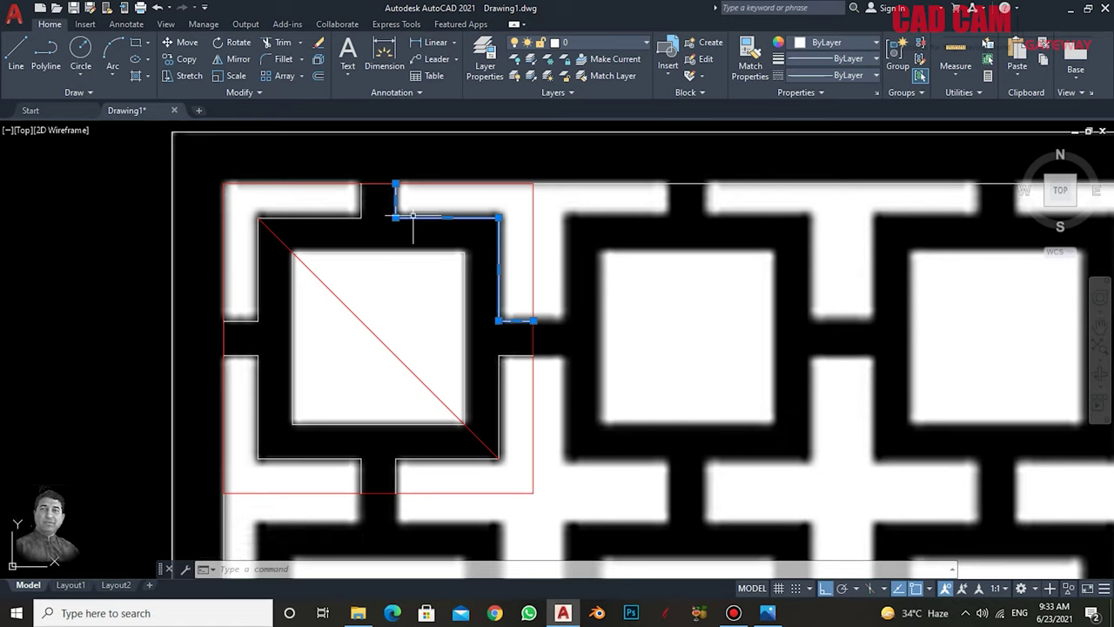
key(Escape)
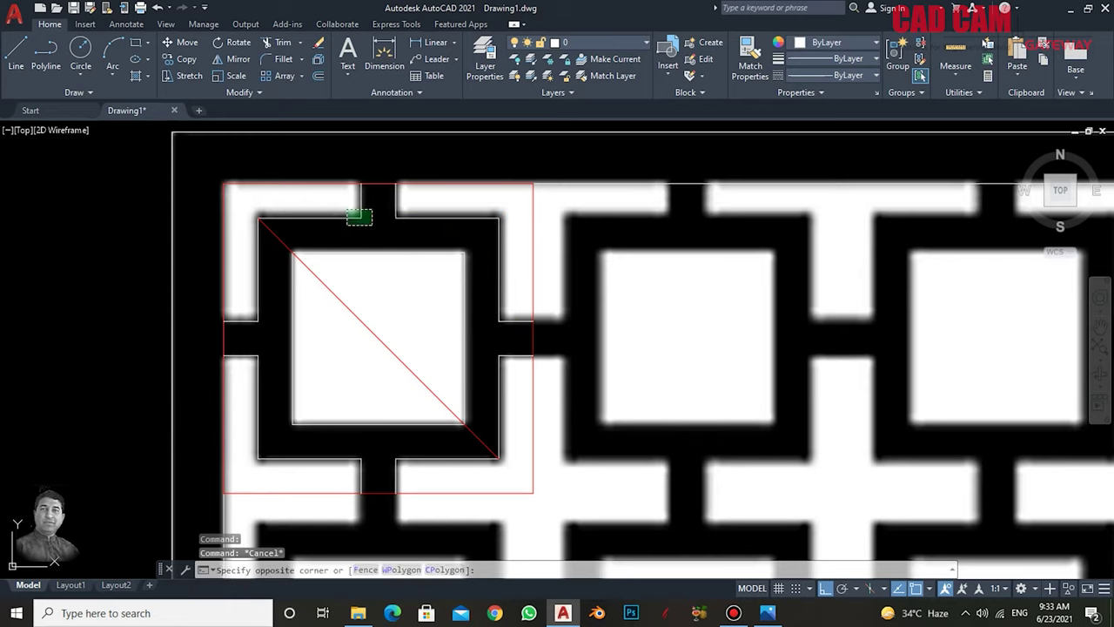
- Delete the leftover left and bottom lines and the stray short line at the right bar
click(259, 307)
click(264, 355)
key(Delete)
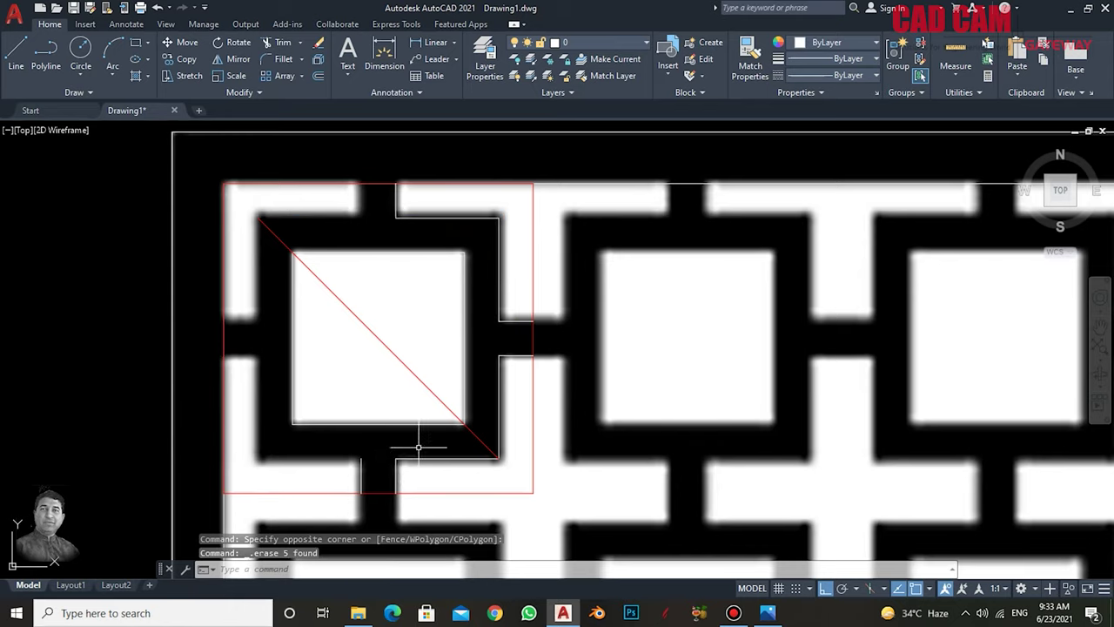
click(423, 447)
click(360, 473)
key(Delete)
click(512, 353)
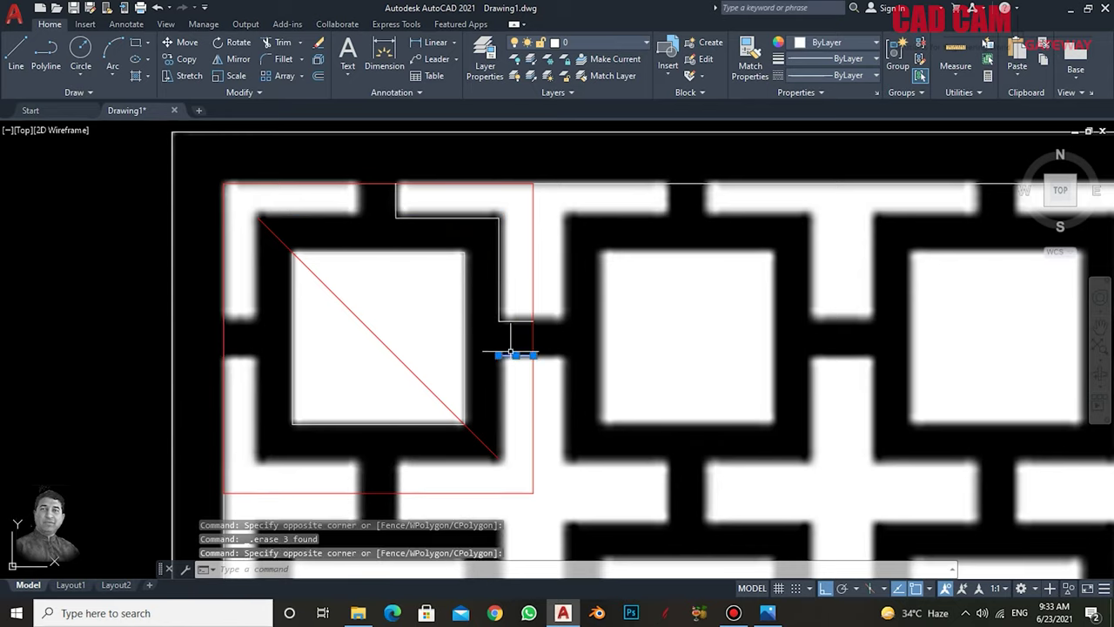
key(Delete)
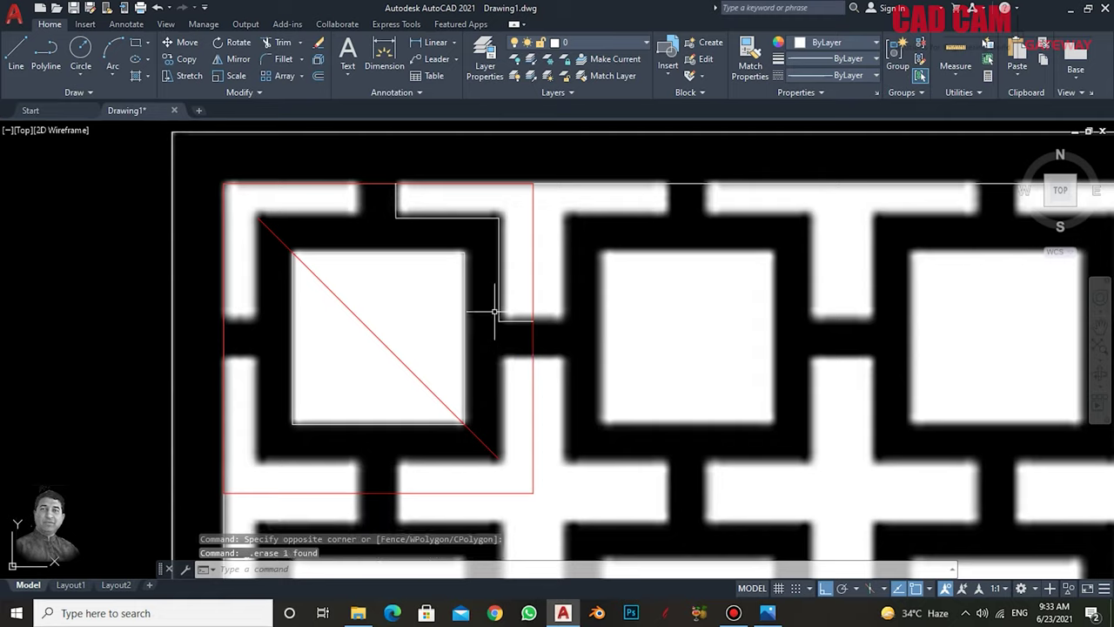
click(499, 264)
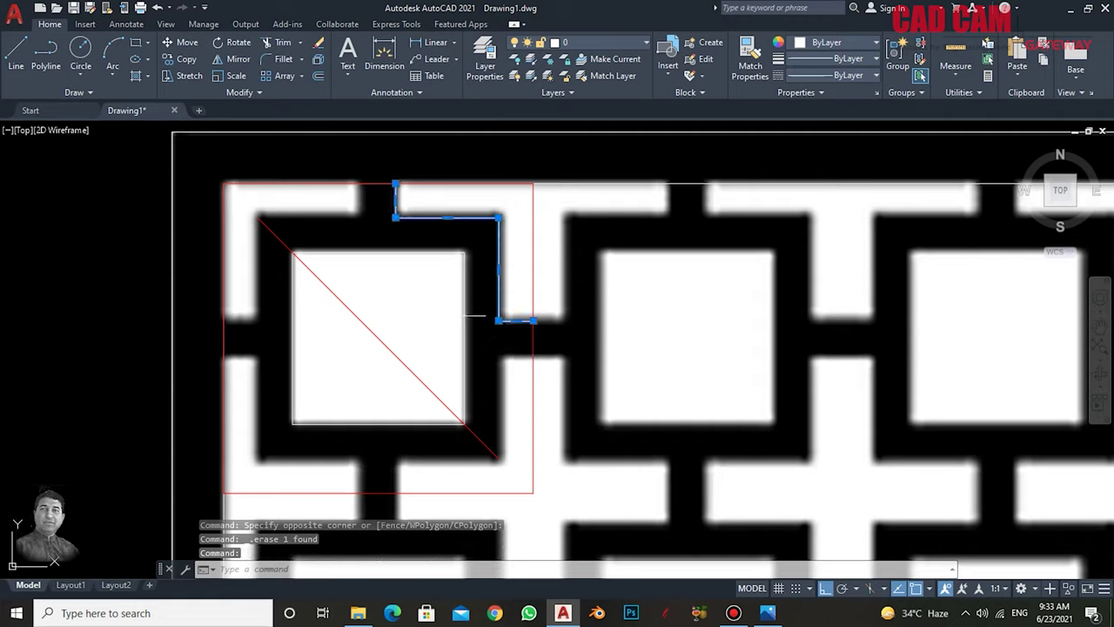
- Polar-array the bracket piece into 4 items at 90° around the diagonal's midpoint
text(ar)
text(ar)
key(Return)
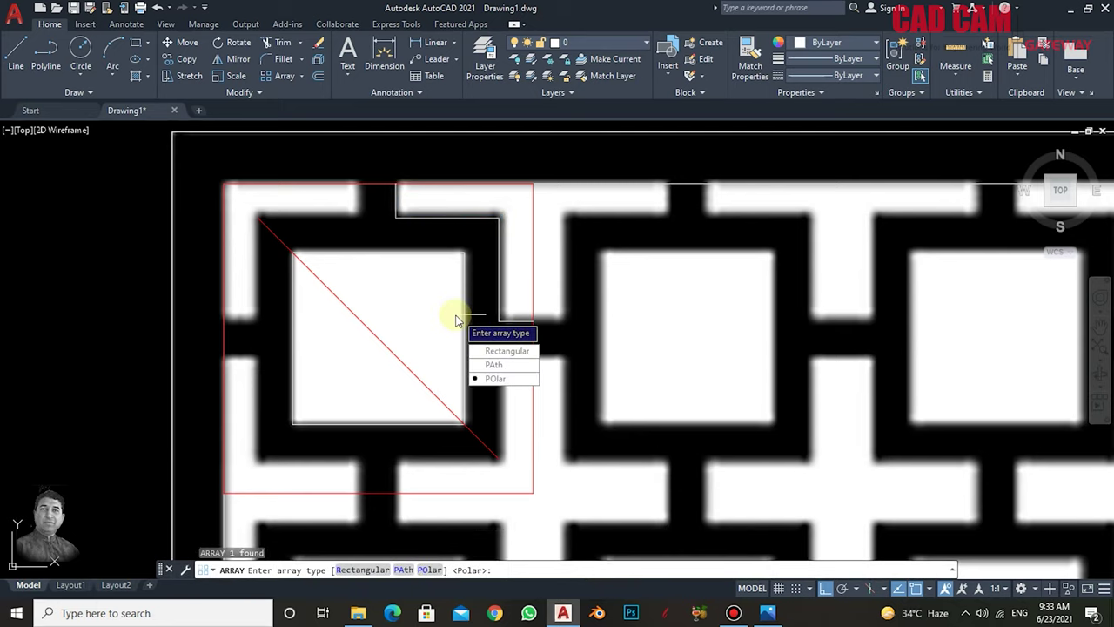
key(Return)
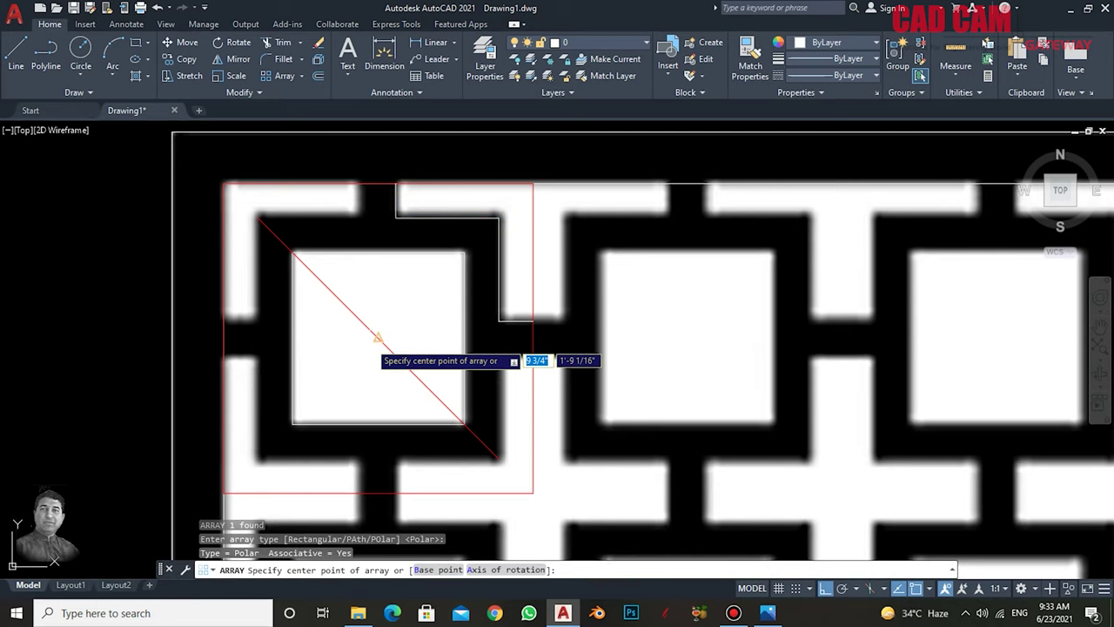
click(378, 337)
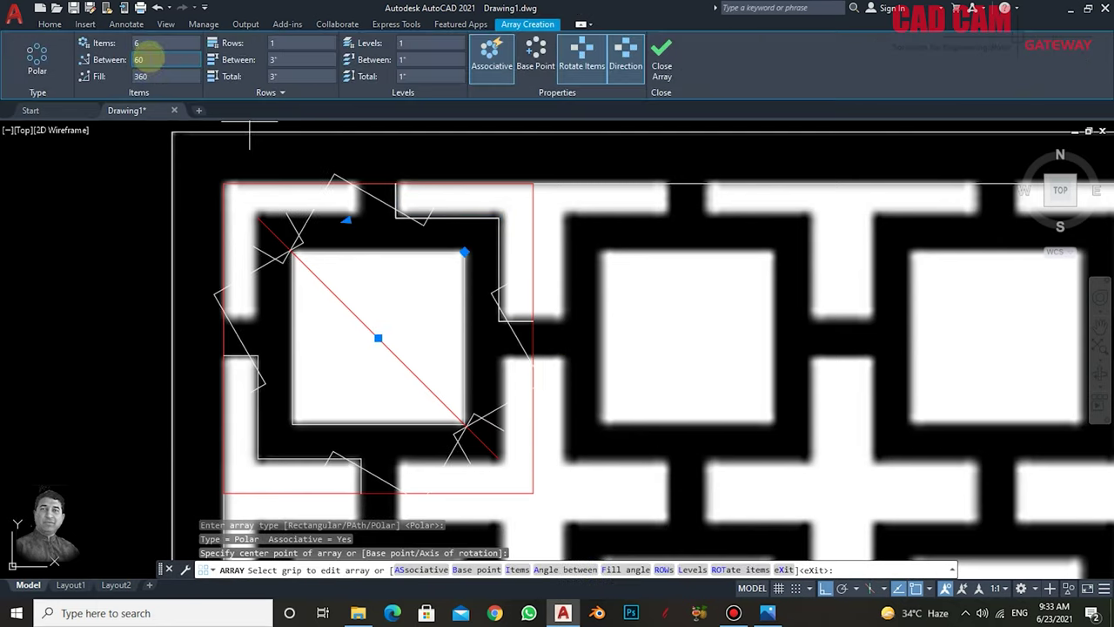
click(136, 60)
text(90)
key(Return)
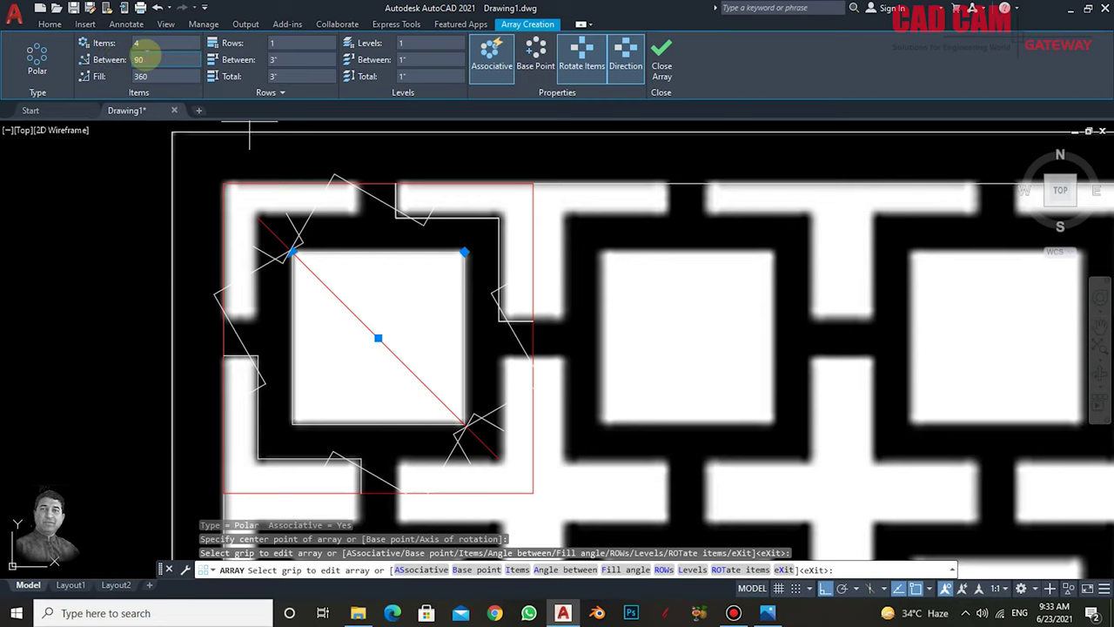
key(Return)
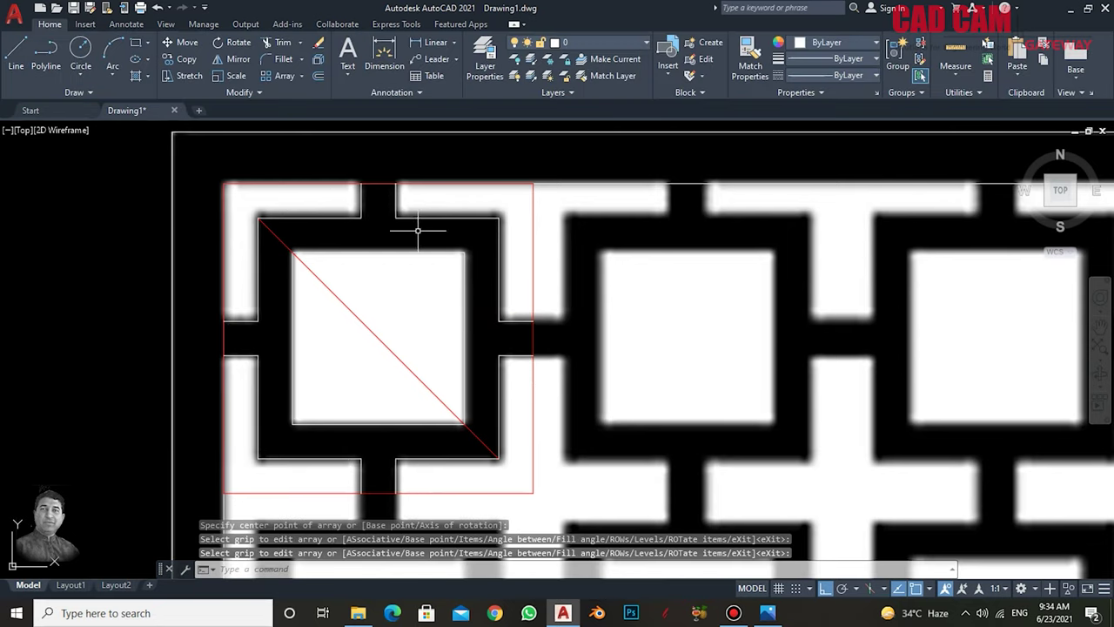
- Explode the polar array and check the four bracket pieces are separate
click(440, 218)
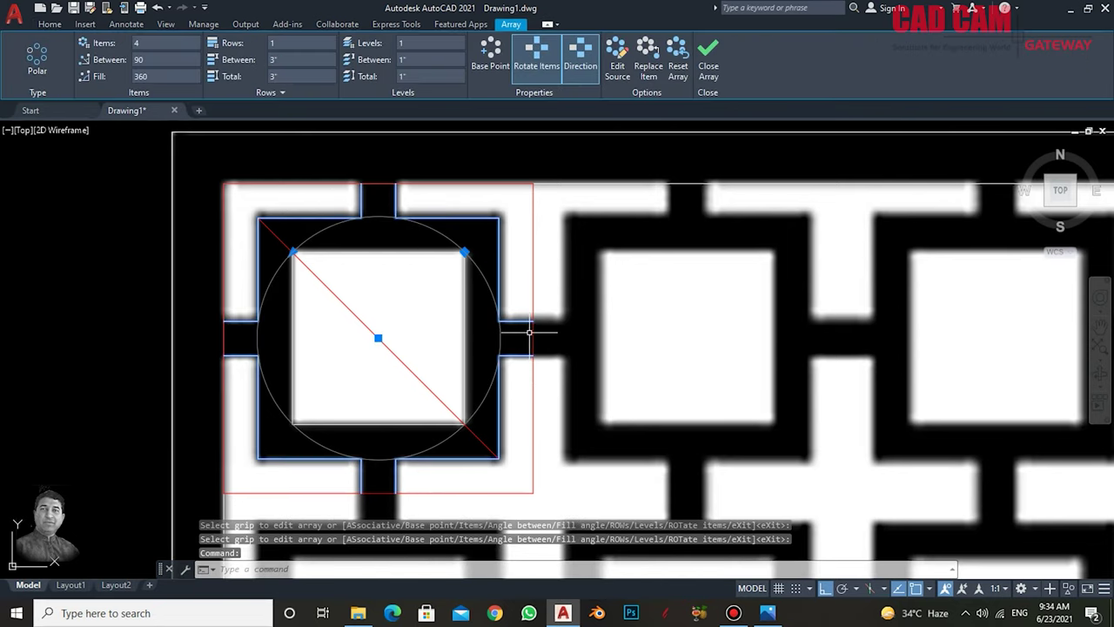
text(x)
key(Return)
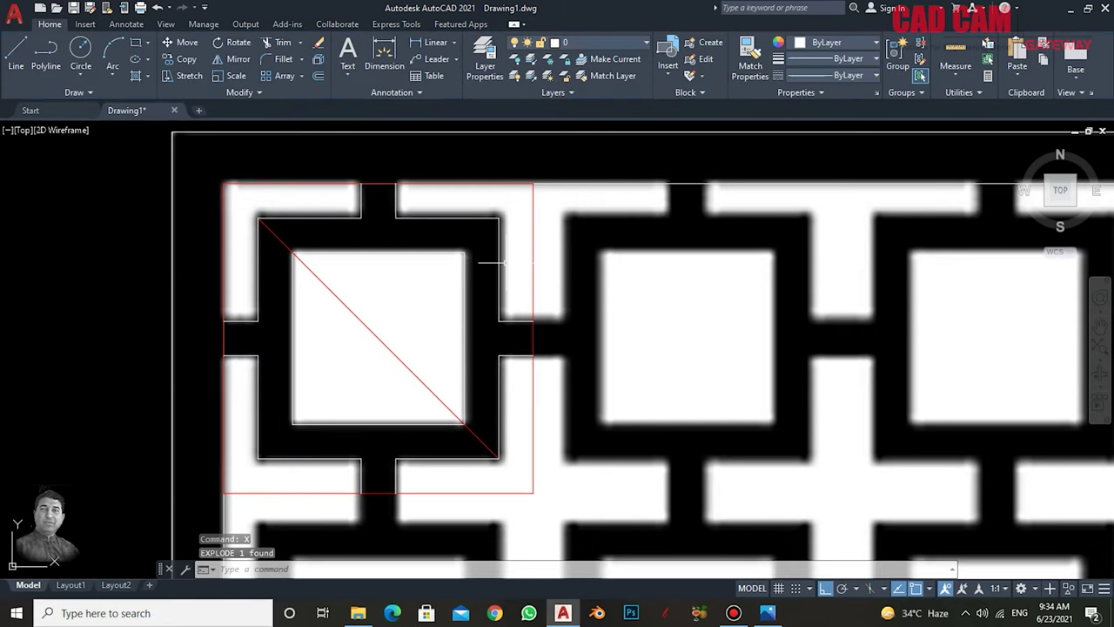
click(501, 261)
click(293, 218)
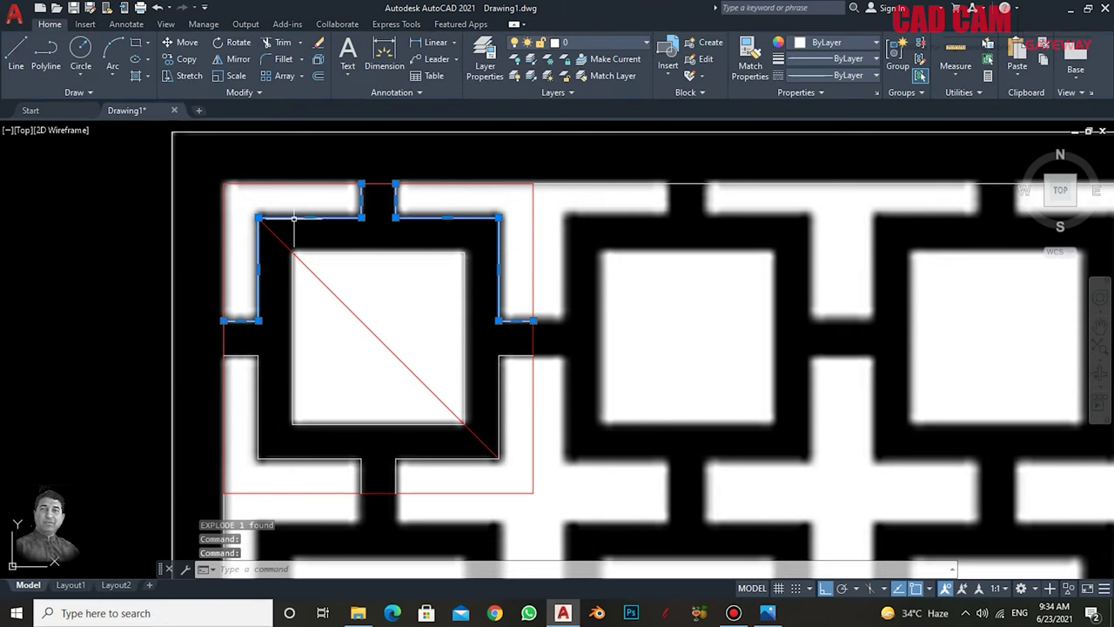
click(260, 356)
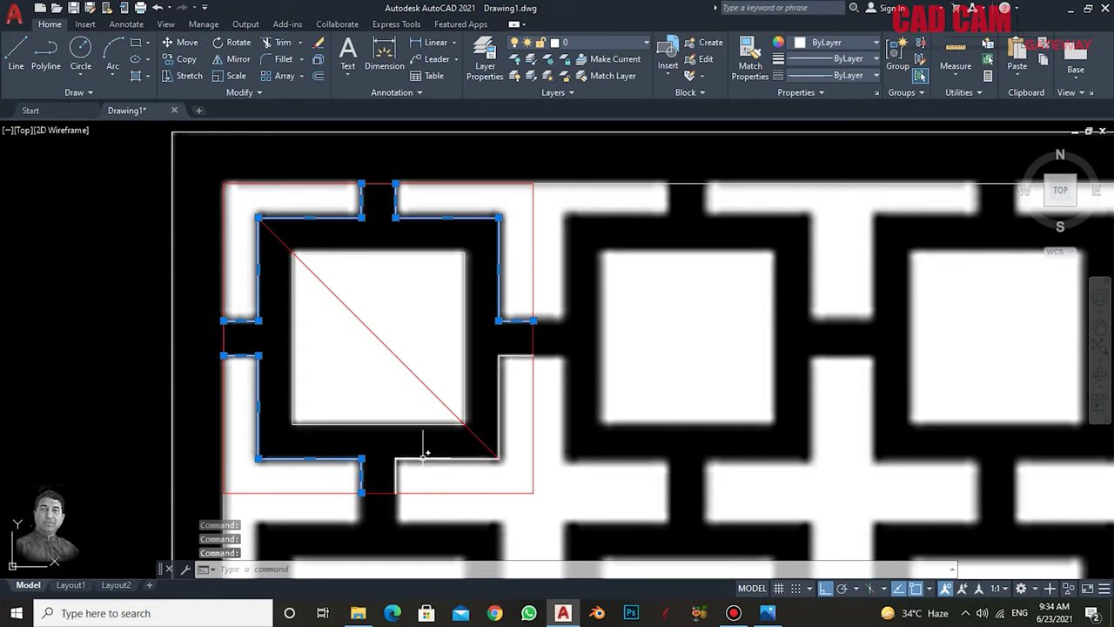
click(479, 444)
key(Escape)
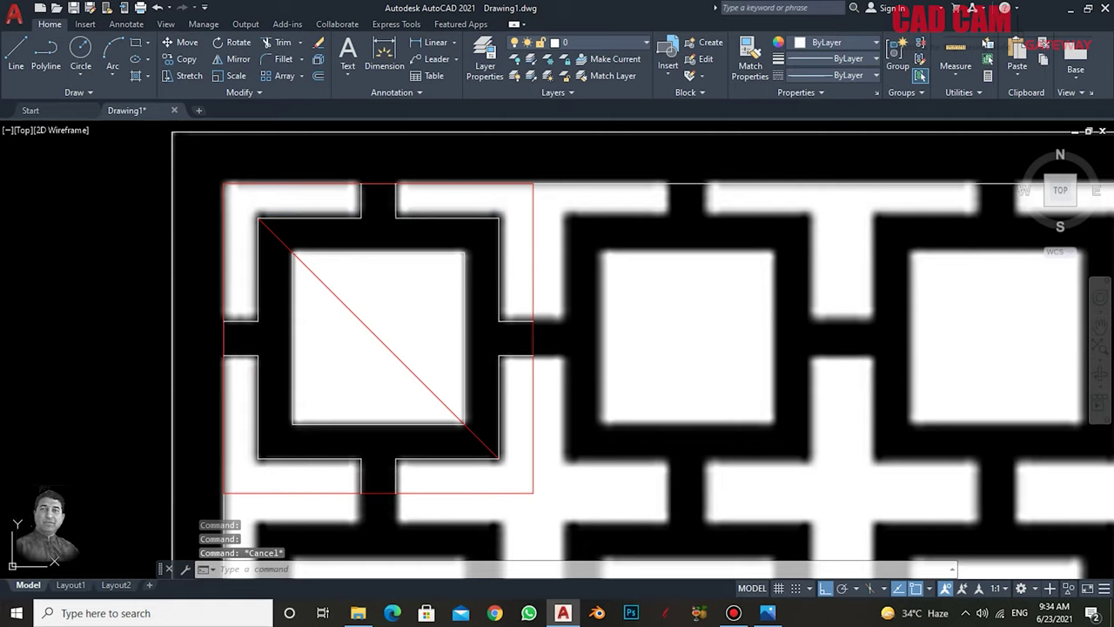
- Erase the red diagonal line
click(381, 323)
click(346, 423)
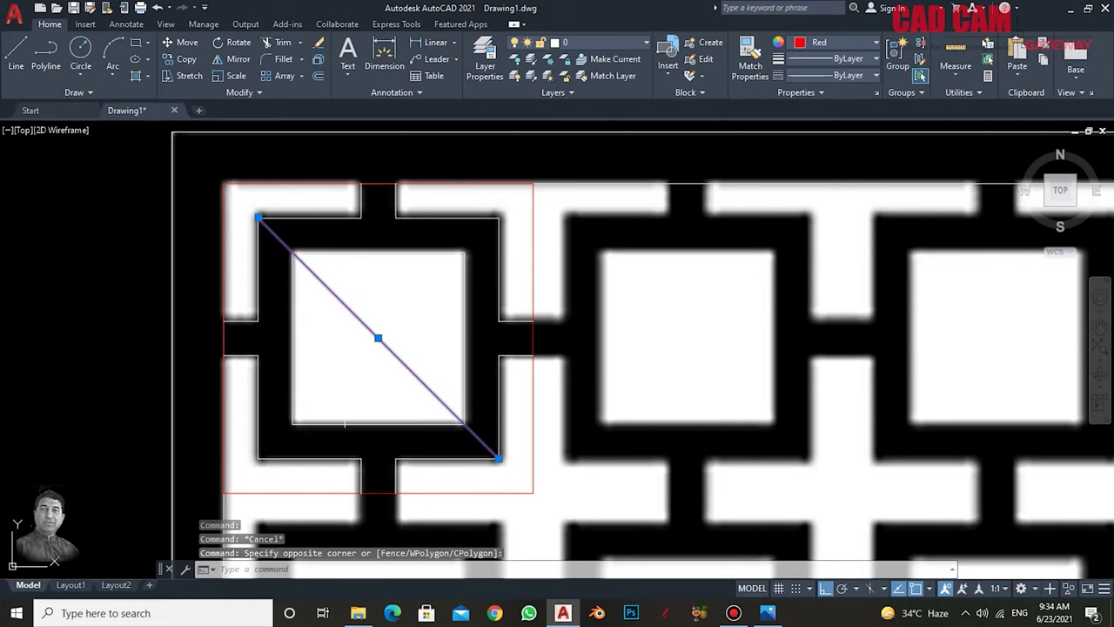
key(Delete)
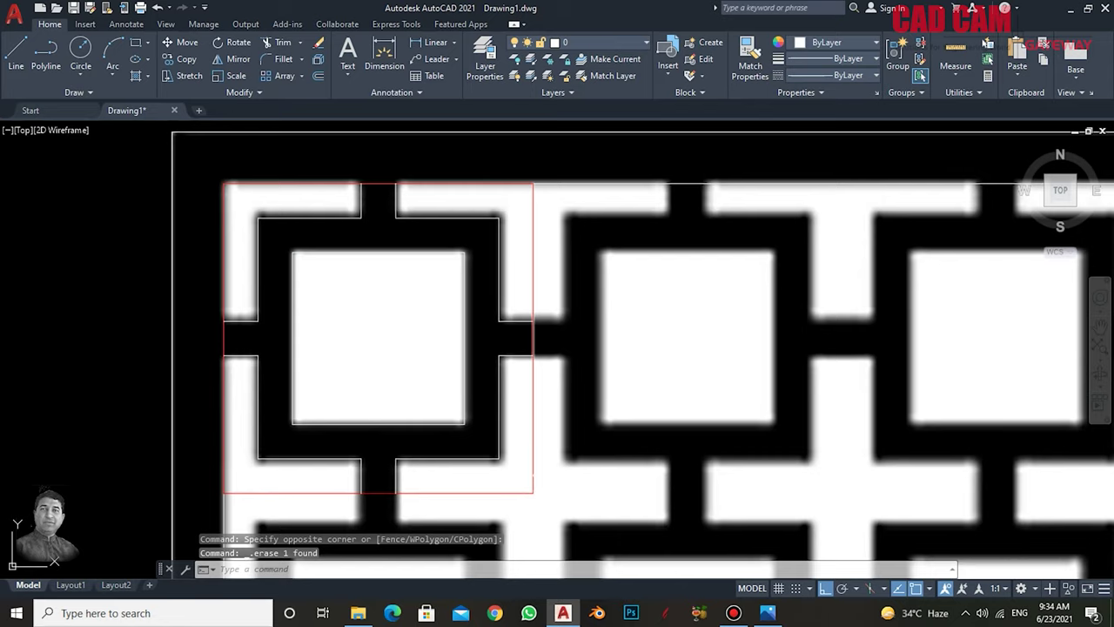
click(562, 505)
- Erase two red guide lines with a crossing window
click(527, 477)
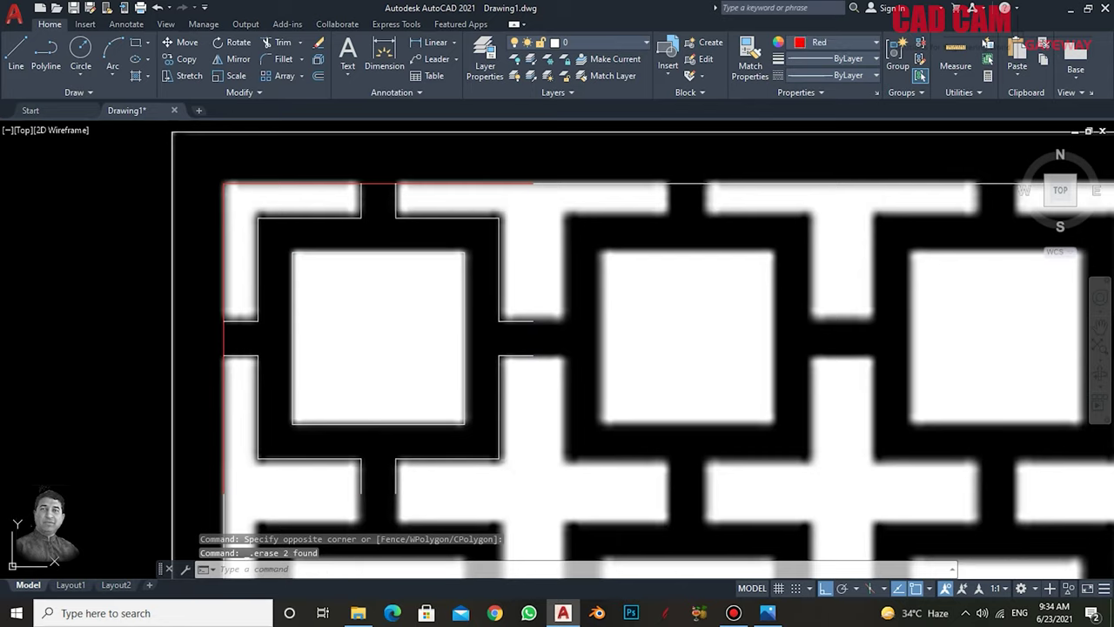
key(Delete)
scroll(416, 346, down, 2)
scroll(409, 358, down, 4)
scroll(409, 359, down, 3)
scroll(409, 358, up, 3)
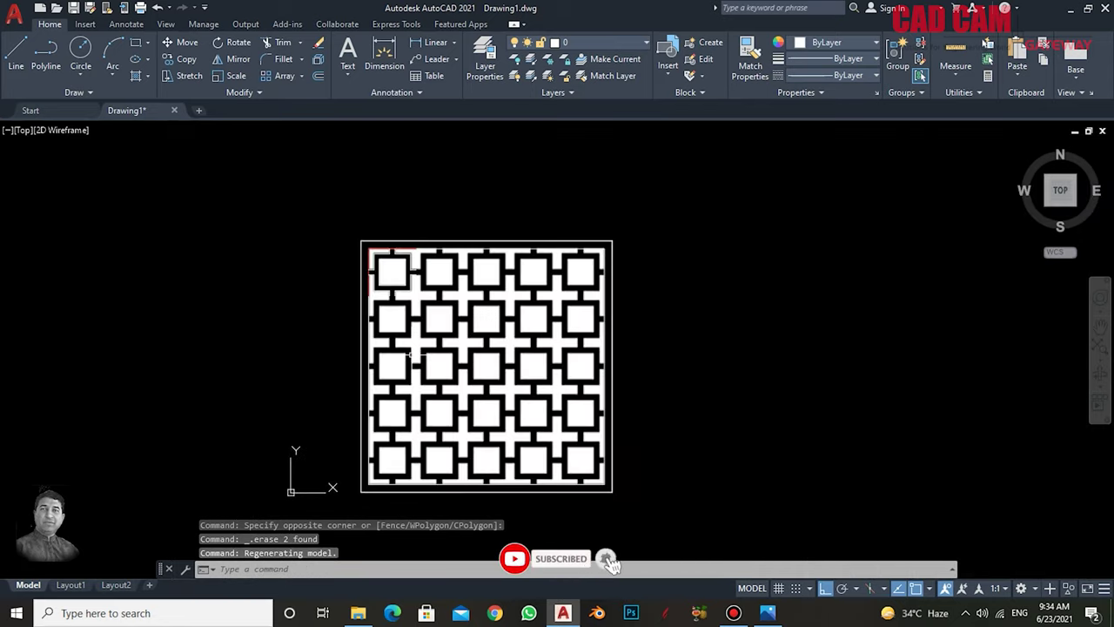
middle_drag(483, 376, 472, 359)
scroll(369, 240, up, 5)
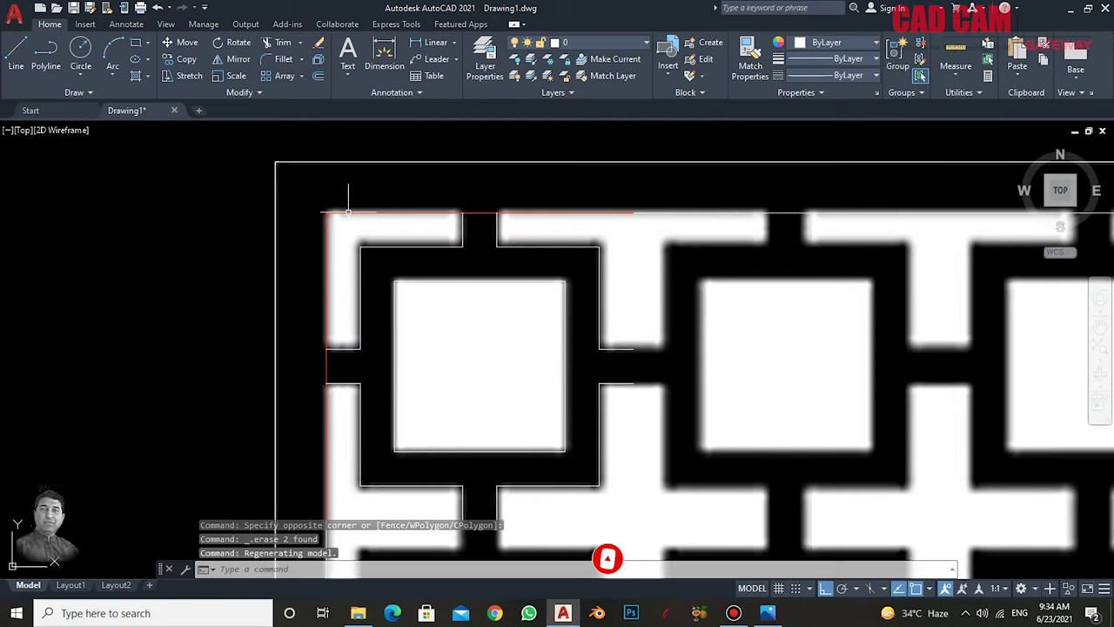
- Erase the remaining top and left red guide lines and zoom back out to the panel
click(338, 213)
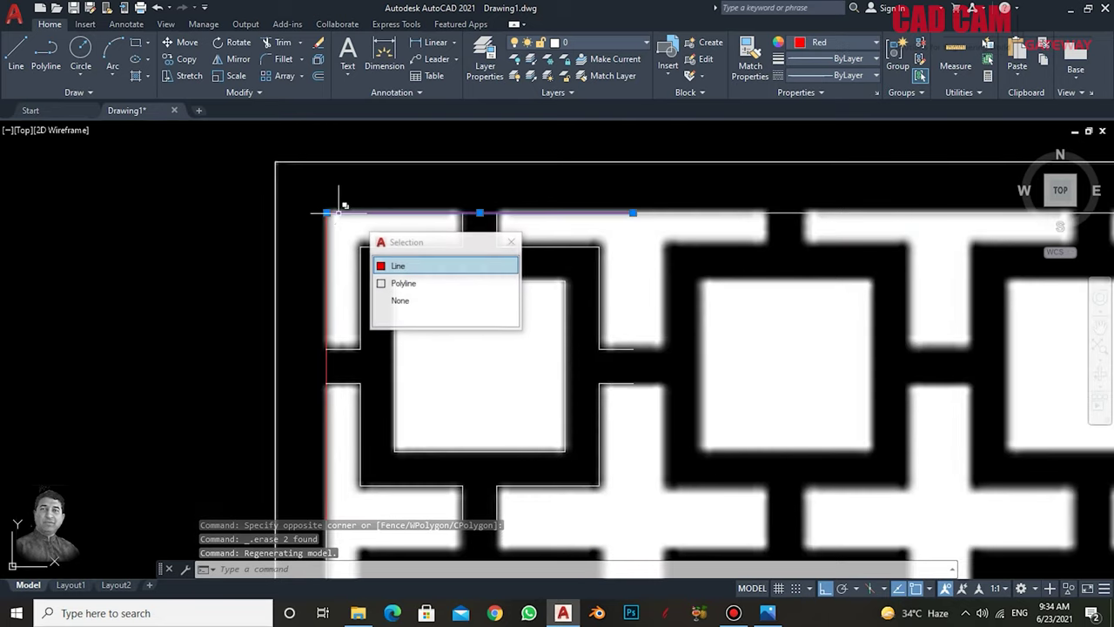
click(420, 283)
key(Delete)
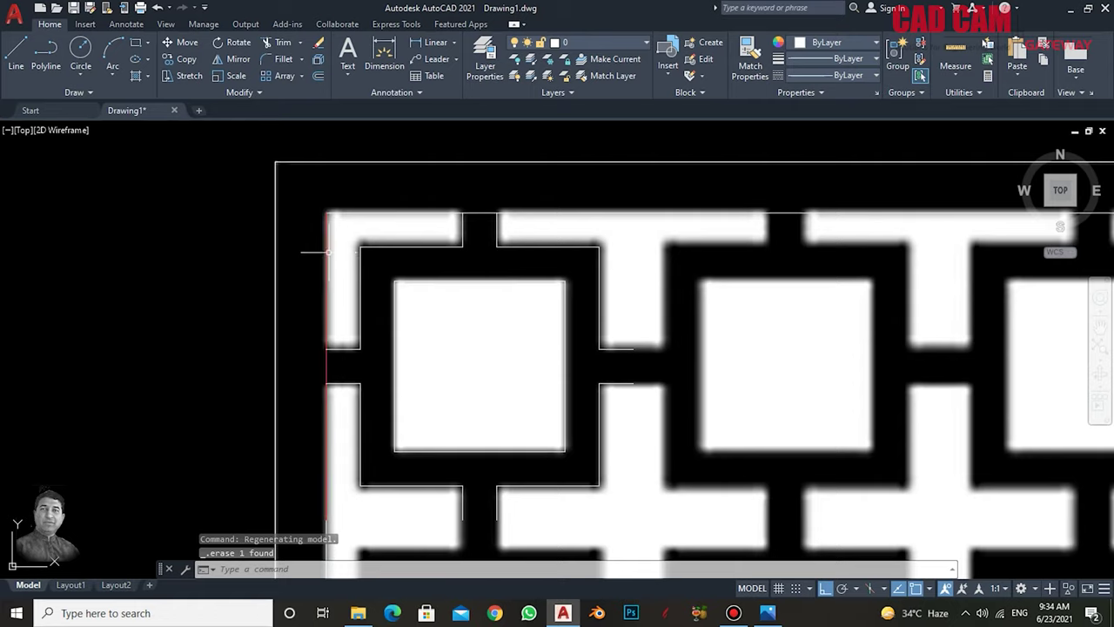
click(327, 252)
key(Delete)
scroll(416, 261, down, 5)
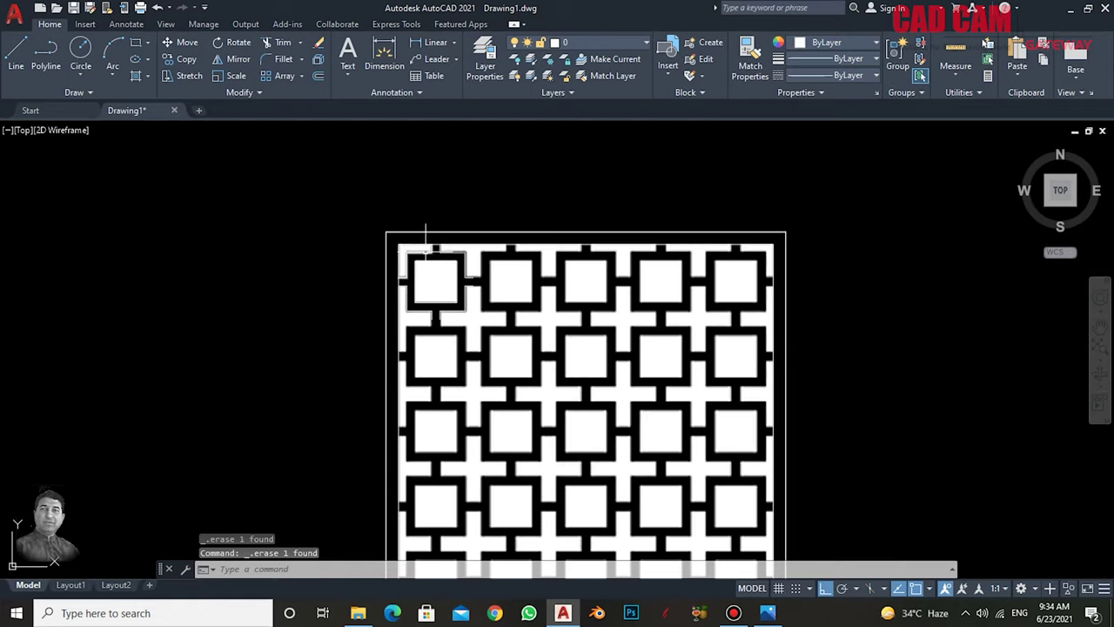
mouse_move(500, 346)
middle_down()
mouse_move(501, 296)
mouse_move(527, 302)
mouse_move(514, 301)
mouse_move(500, 265)
middle_up()
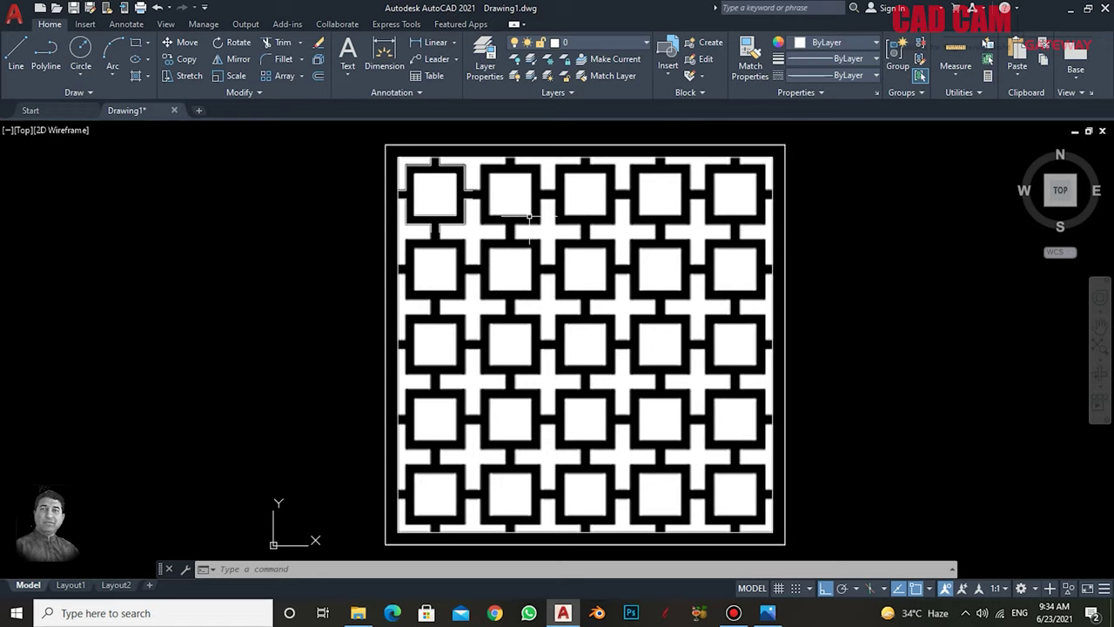
- Select the lattice raster image behind the border and hide it with Show Image
click(546, 144)
click(605, 213)
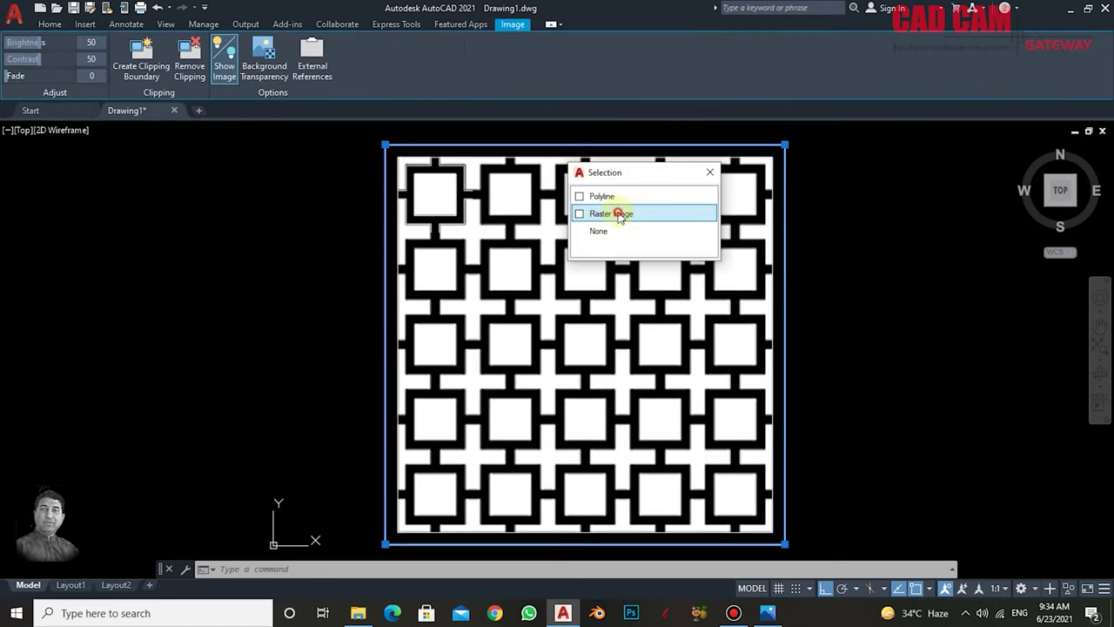
click(225, 61)
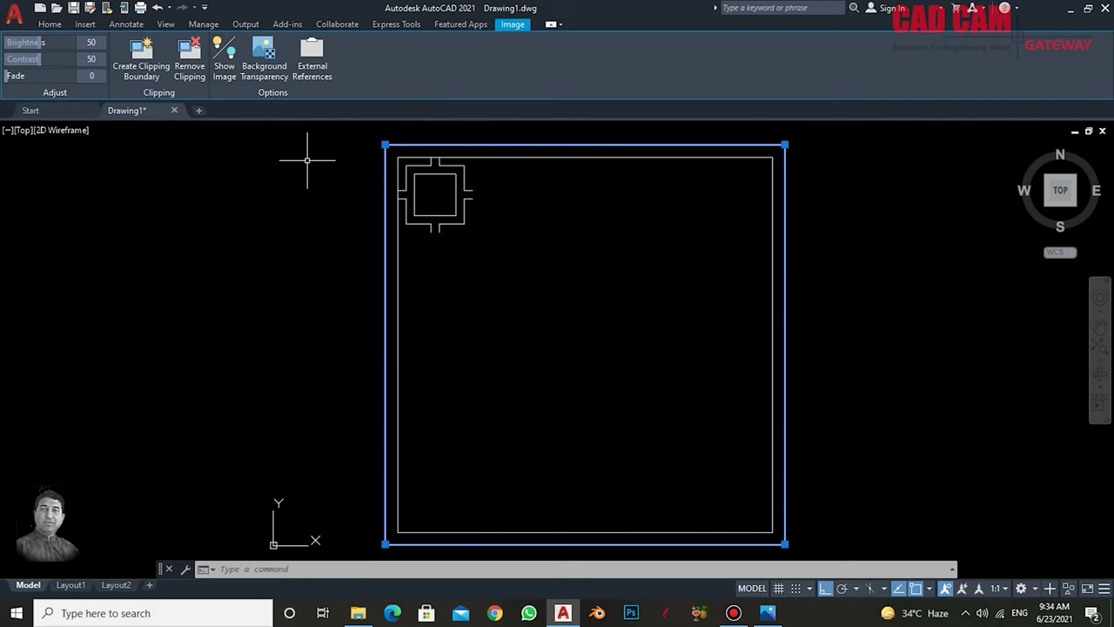
click(317, 215)
key(Escape)
key(Escape)
key(Escape)
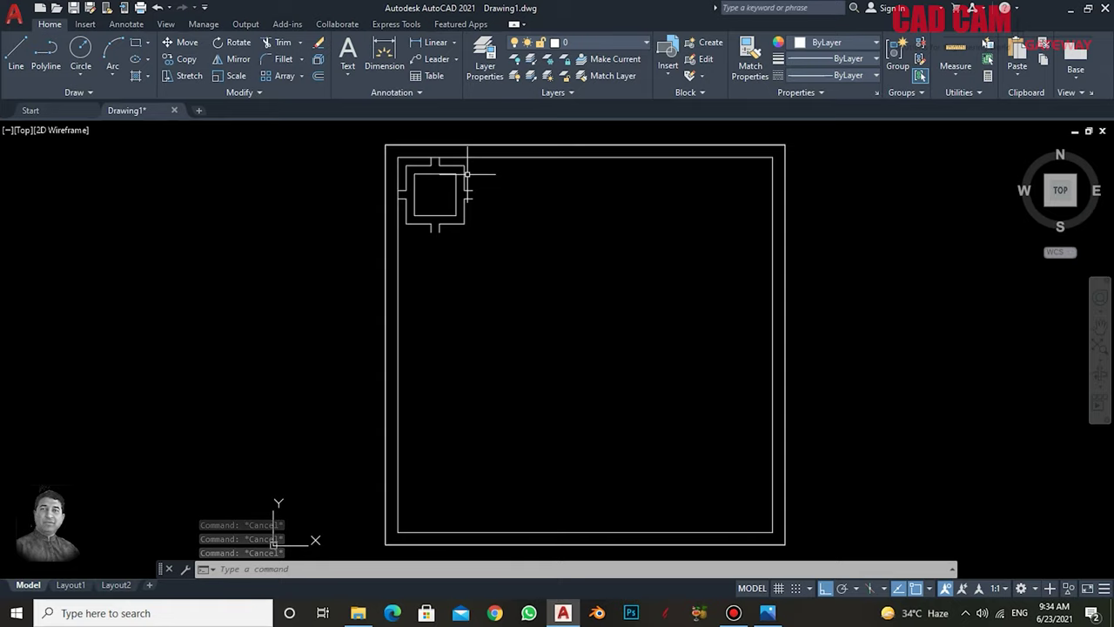
- Start a rectangular array of the five window-selected frame-unit pieces
text(ar)
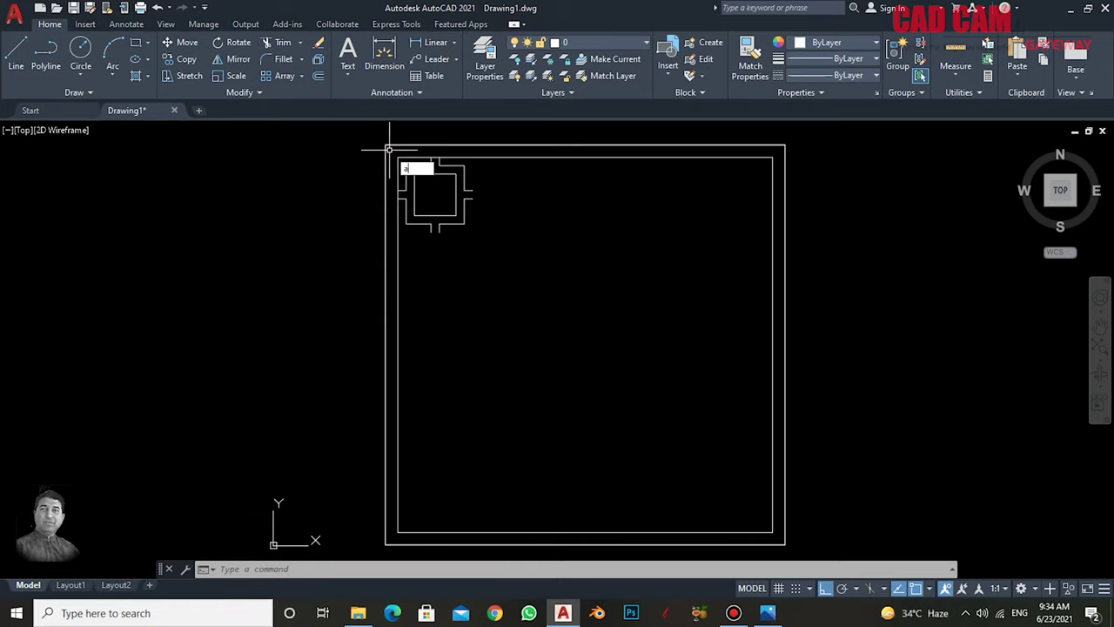
key(Return)
click(390, 152)
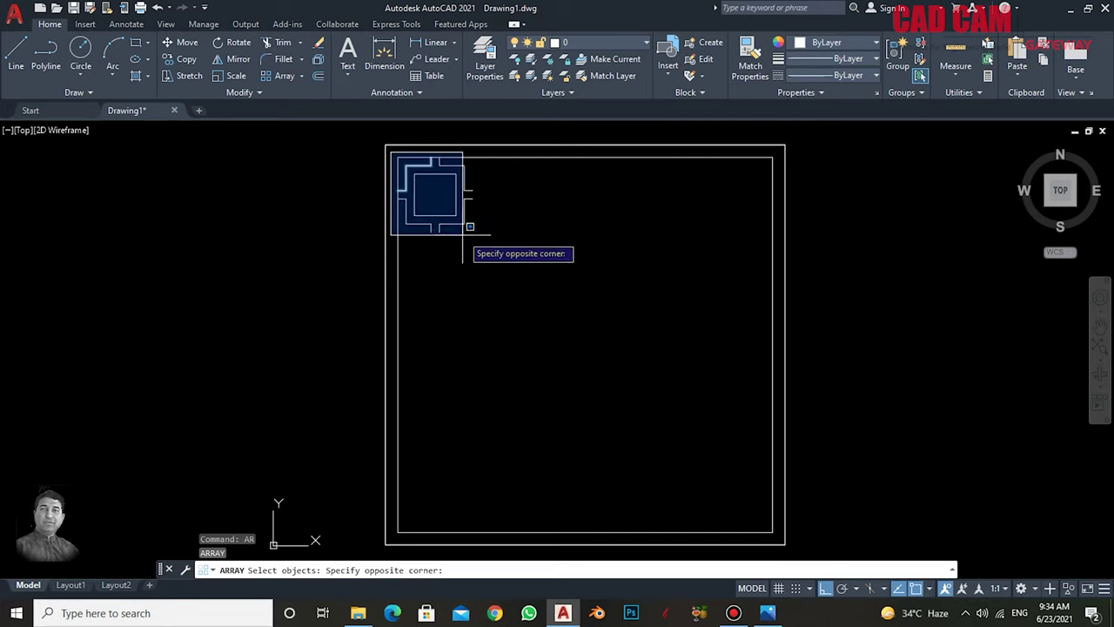
click(492, 243)
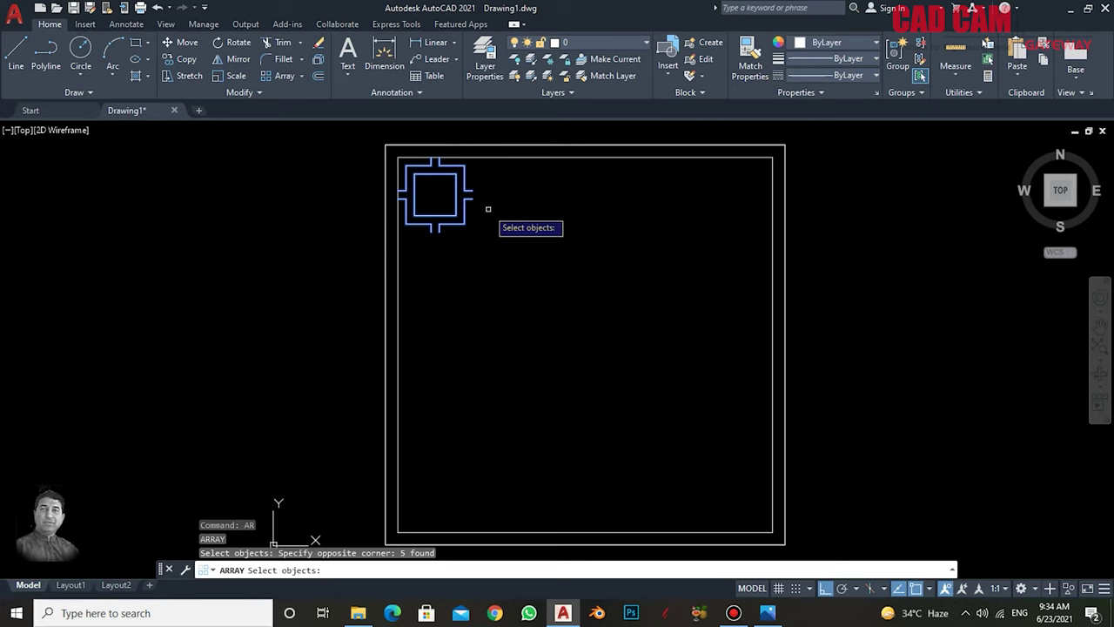
key(Return)
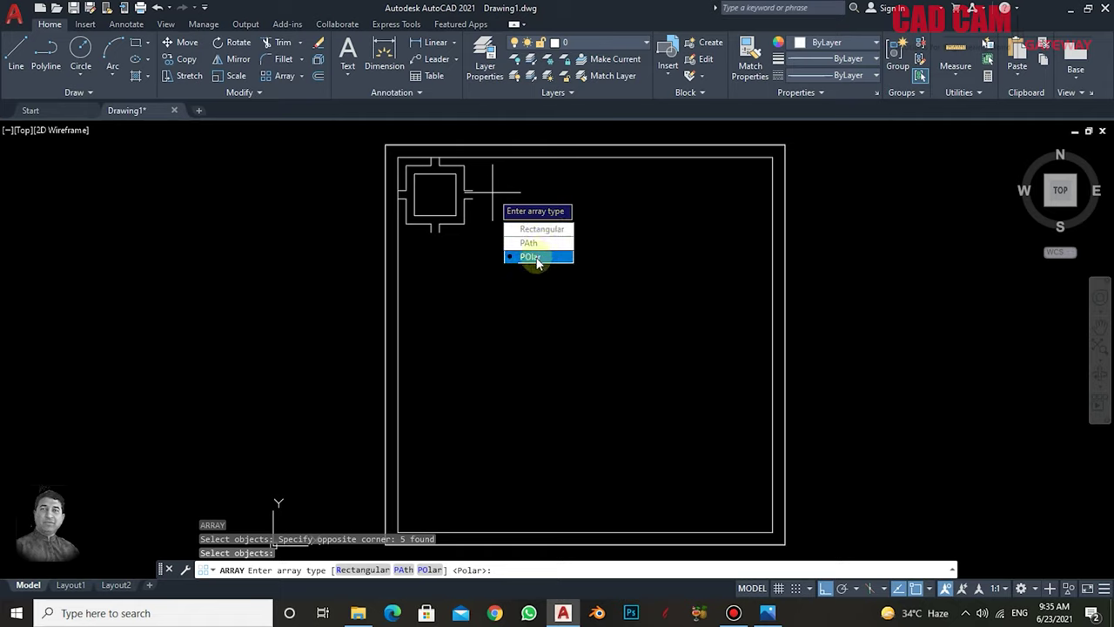
click(541, 229)
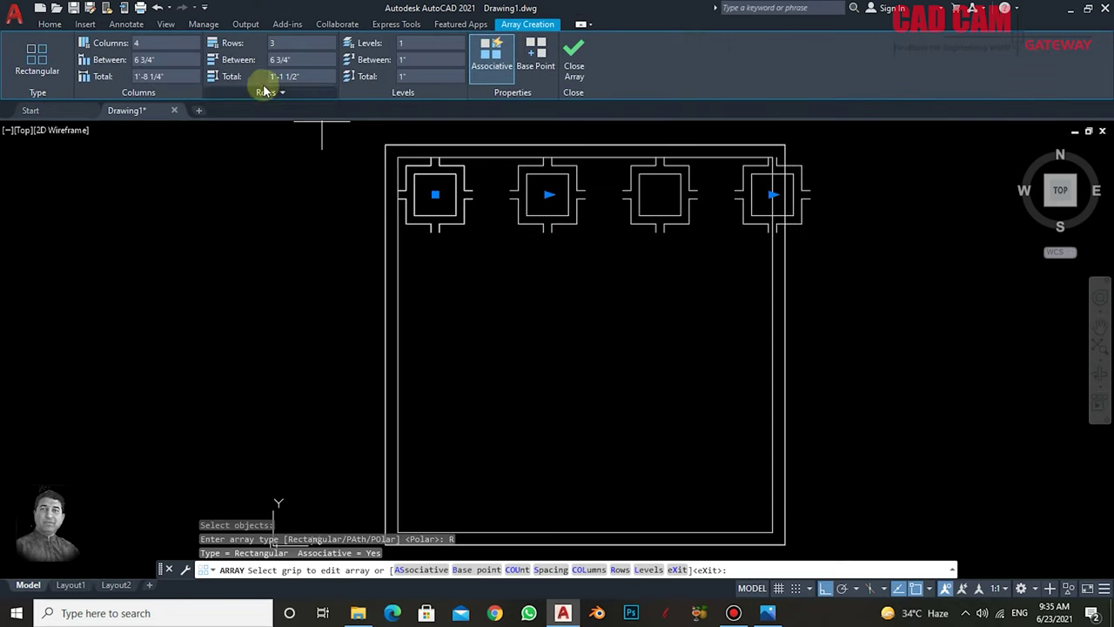
- Set the array's column spacing to 4 1/2" and extend it to five columns
click(139, 43)
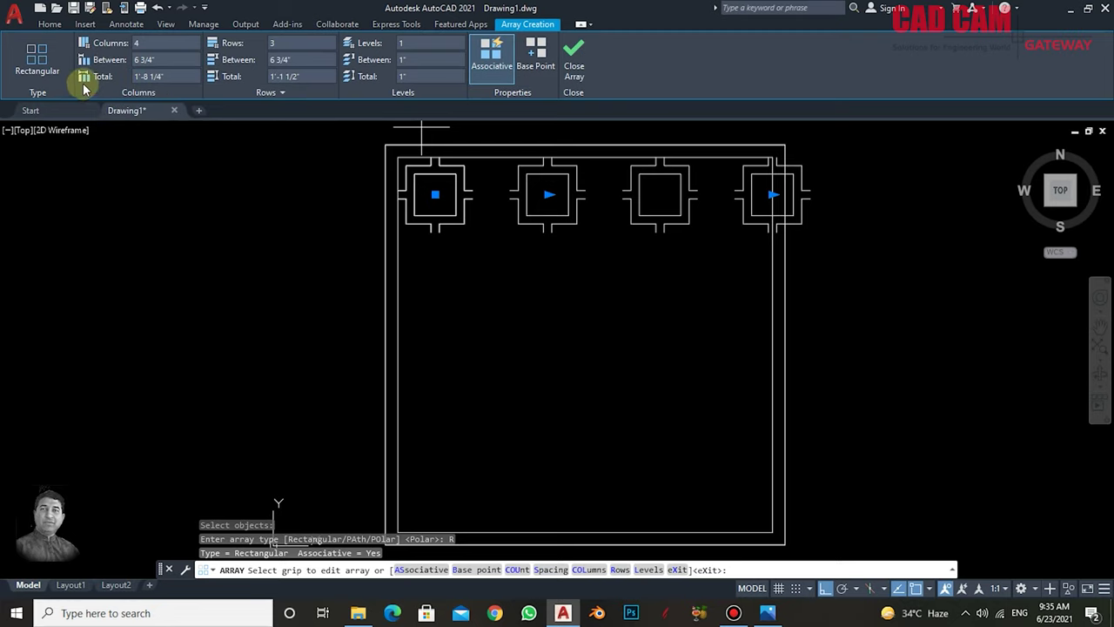
click(170, 75)
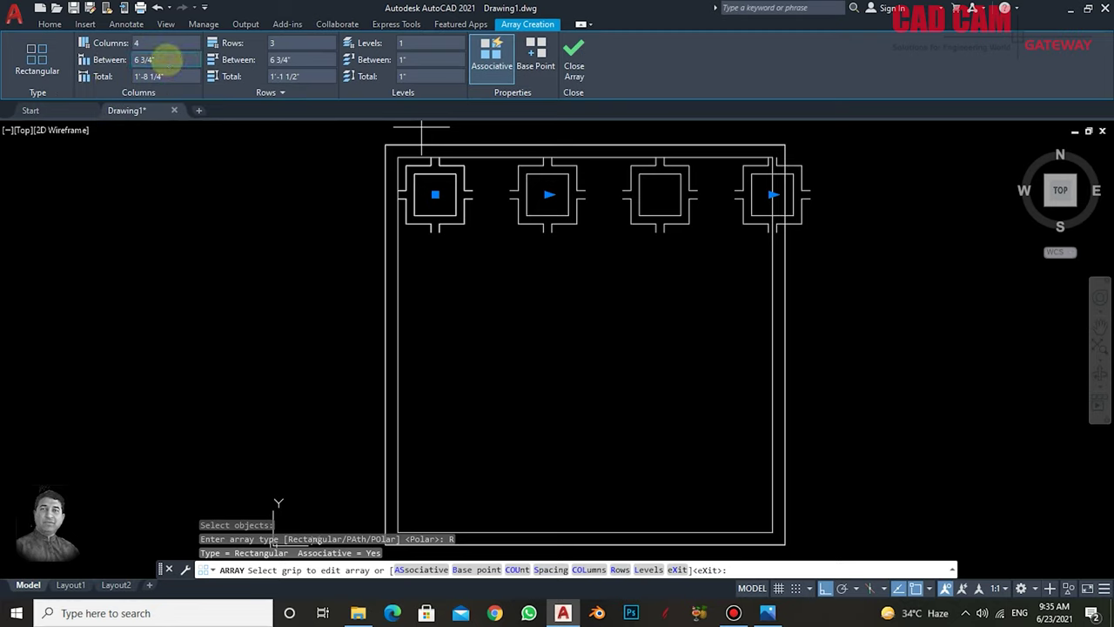
click(167, 59)
text(4.5)
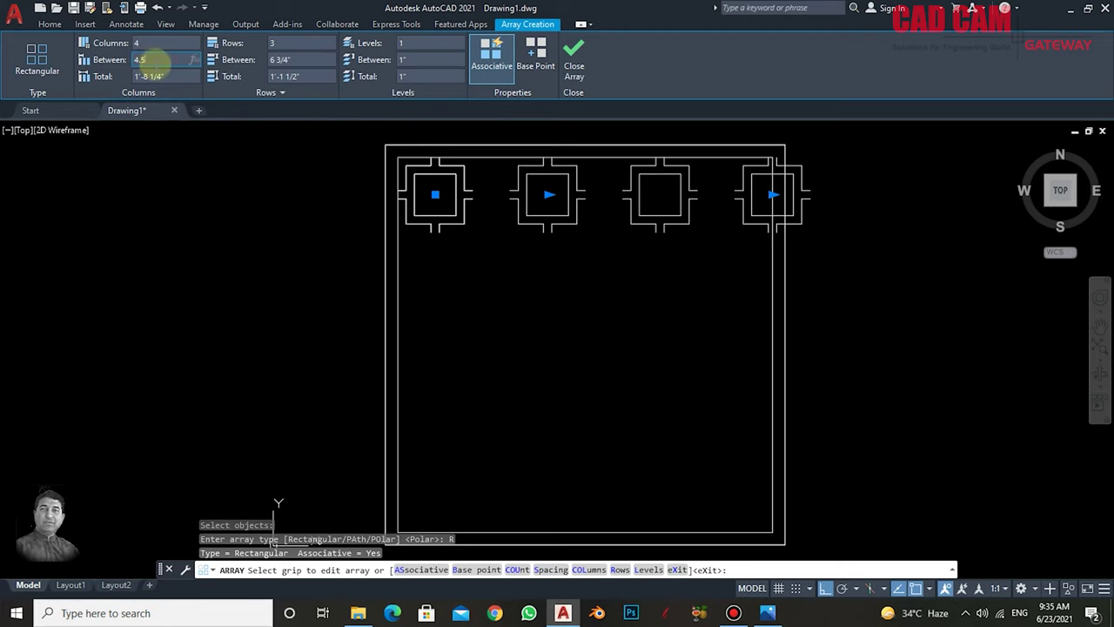
key(Return)
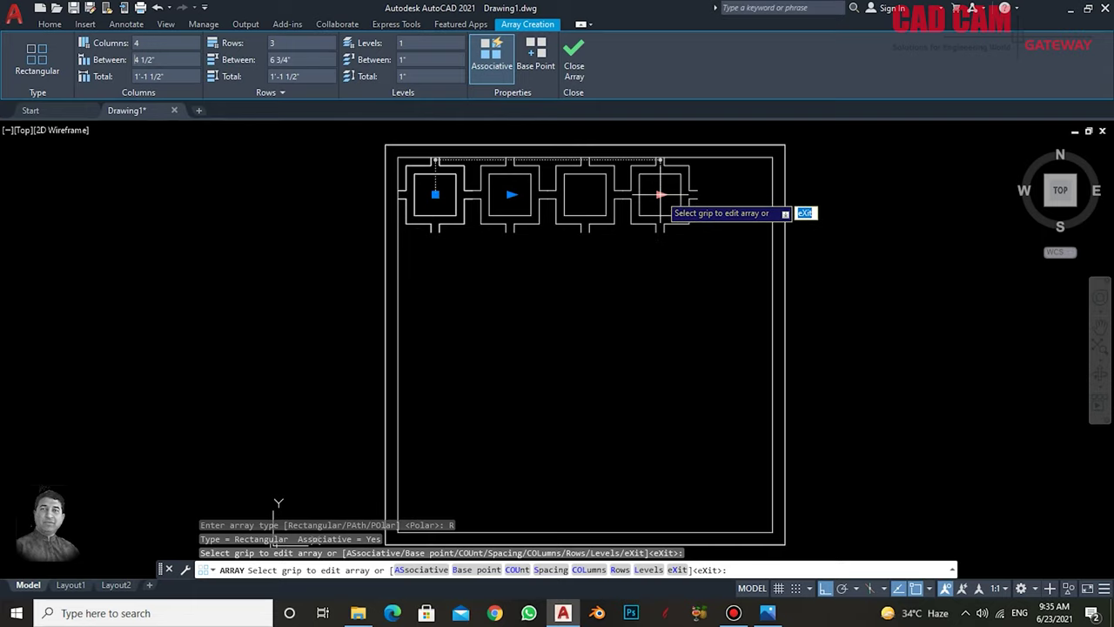
click(662, 194)
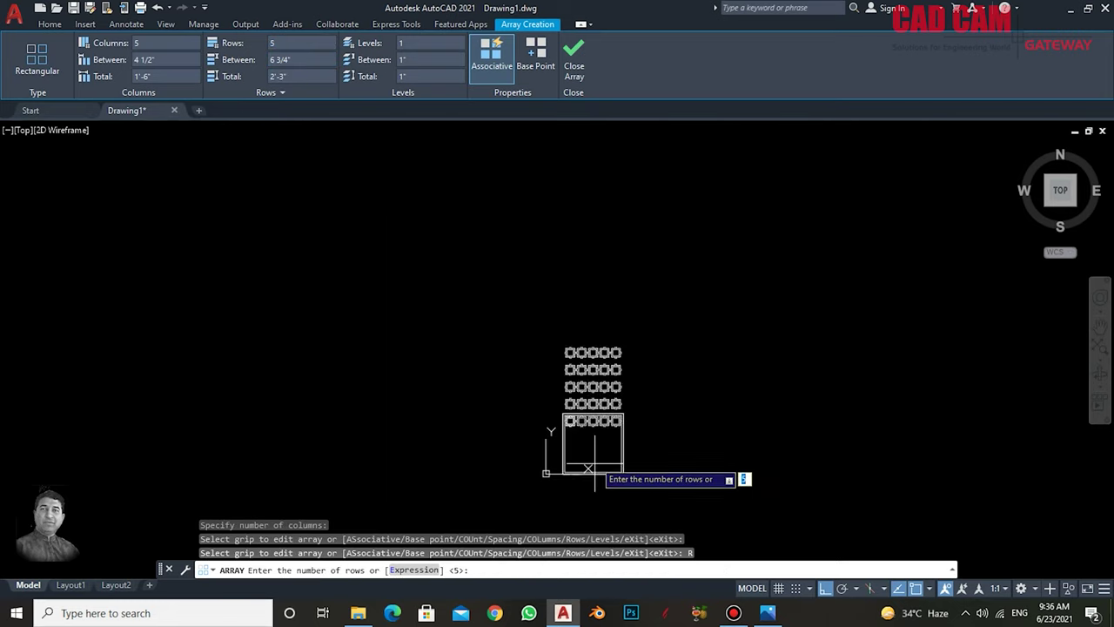
- Set the array's row spacing to -4 1/2" so five rows stack downward
scroll(576, 457, up, 2)
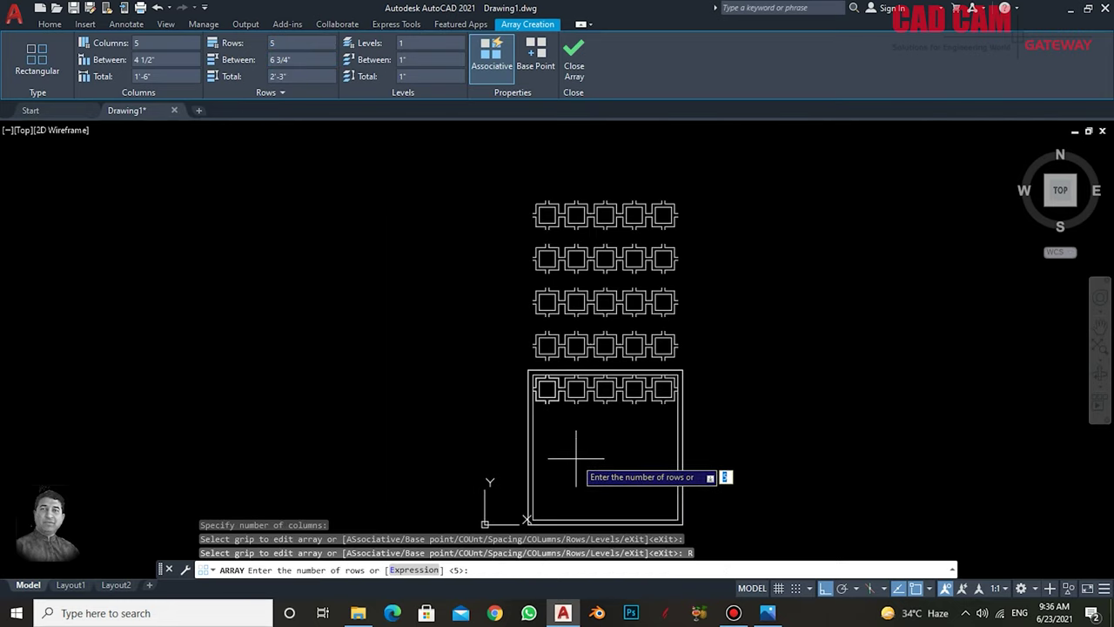
middle_drag(578, 461, 576, 422)
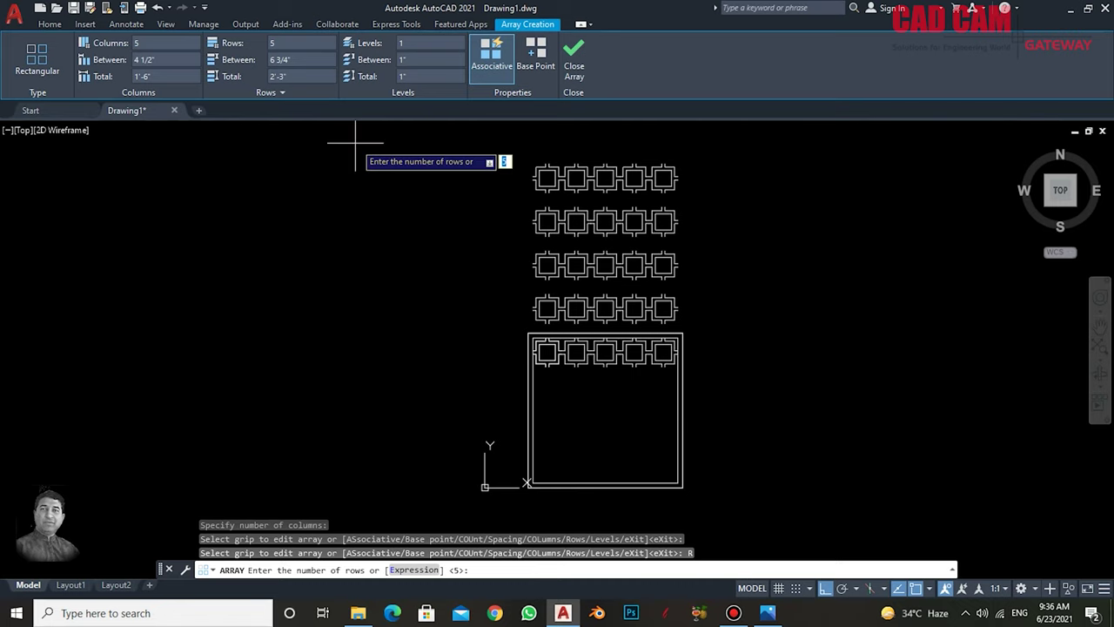
click(292, 59)
text(-4.5)
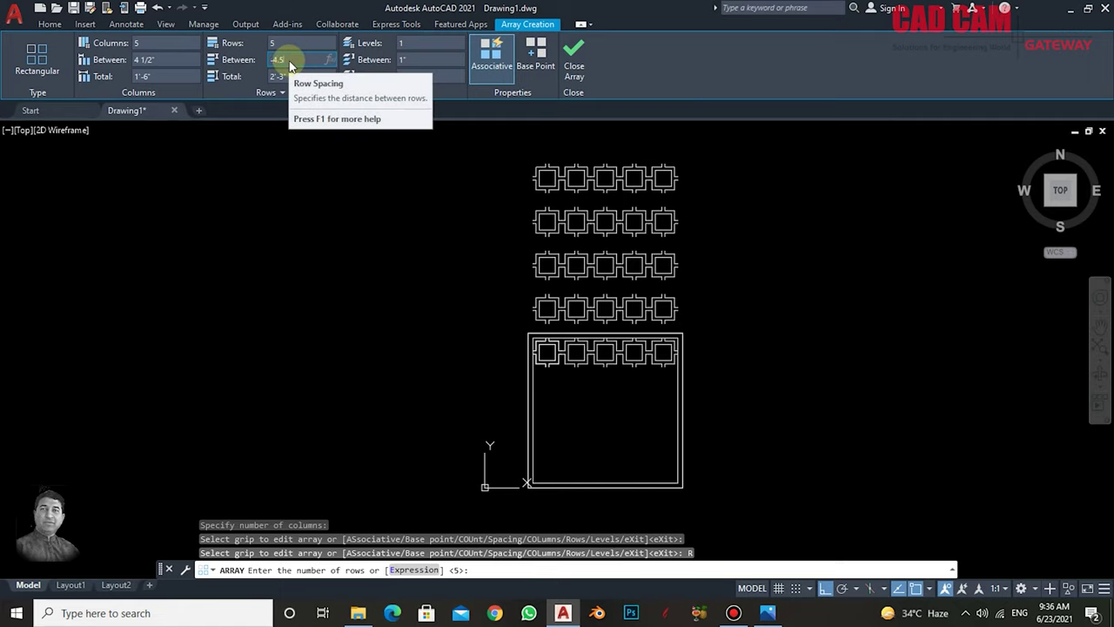
key(Return)
scroll(615, 478, up, 3)
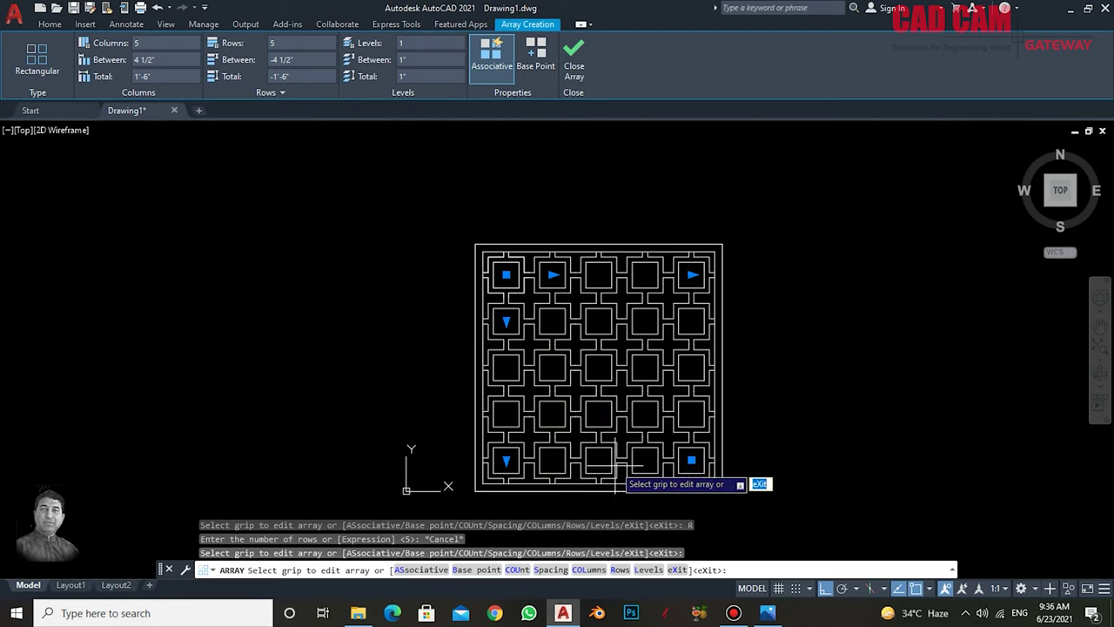
scroll(610, 430, up, 2)
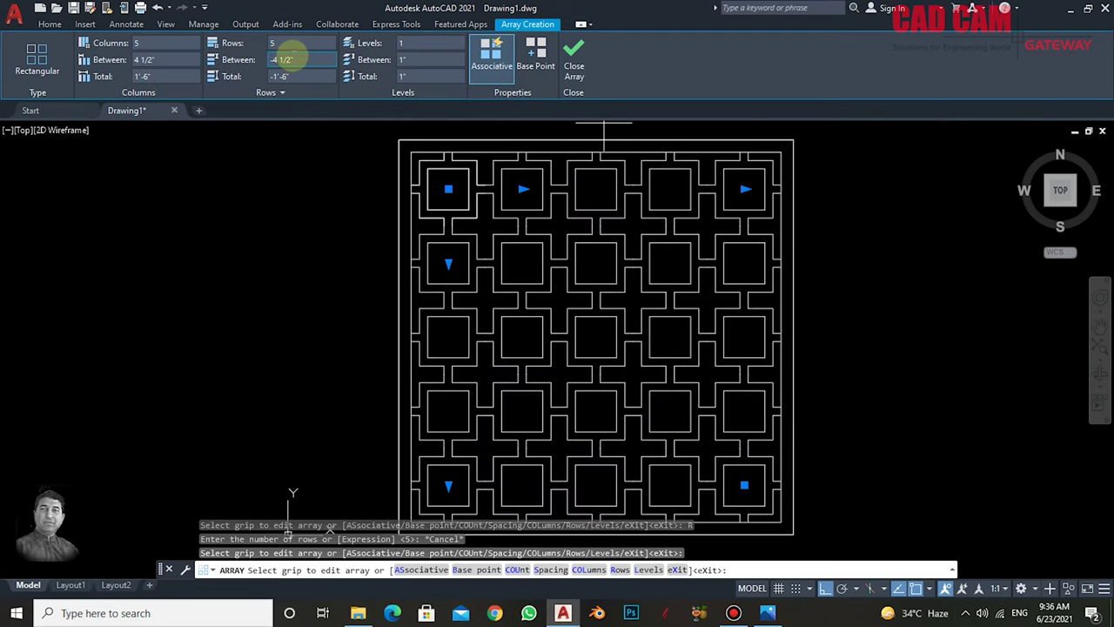
- Confirm the spacing, close array editing, and zoom to view the whole 5×5 lattice
click(300, 76)
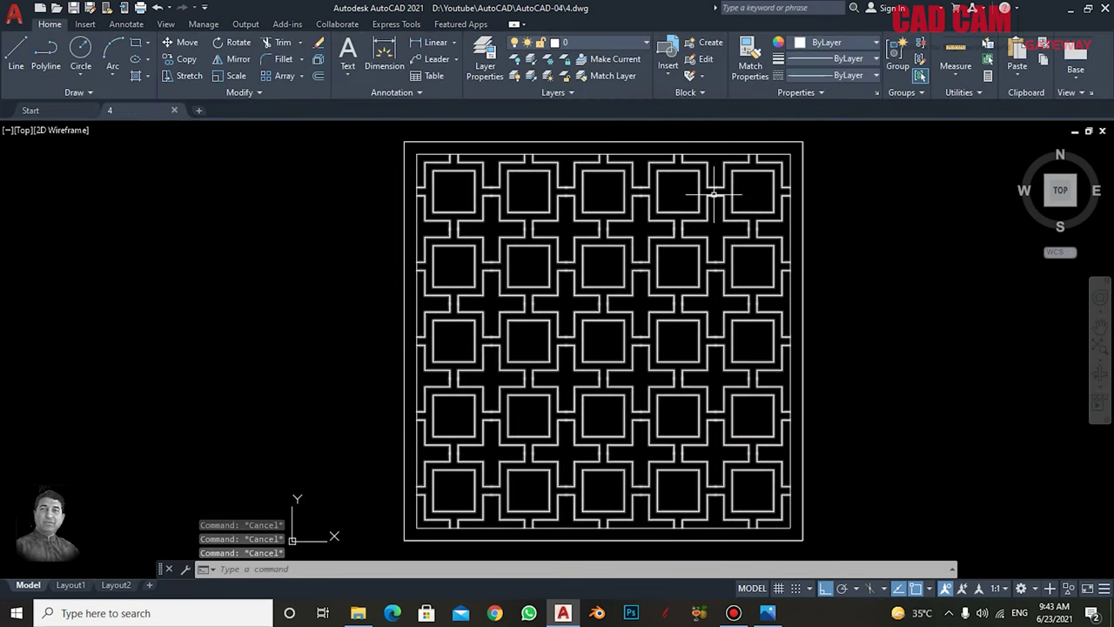
click(712, 194)
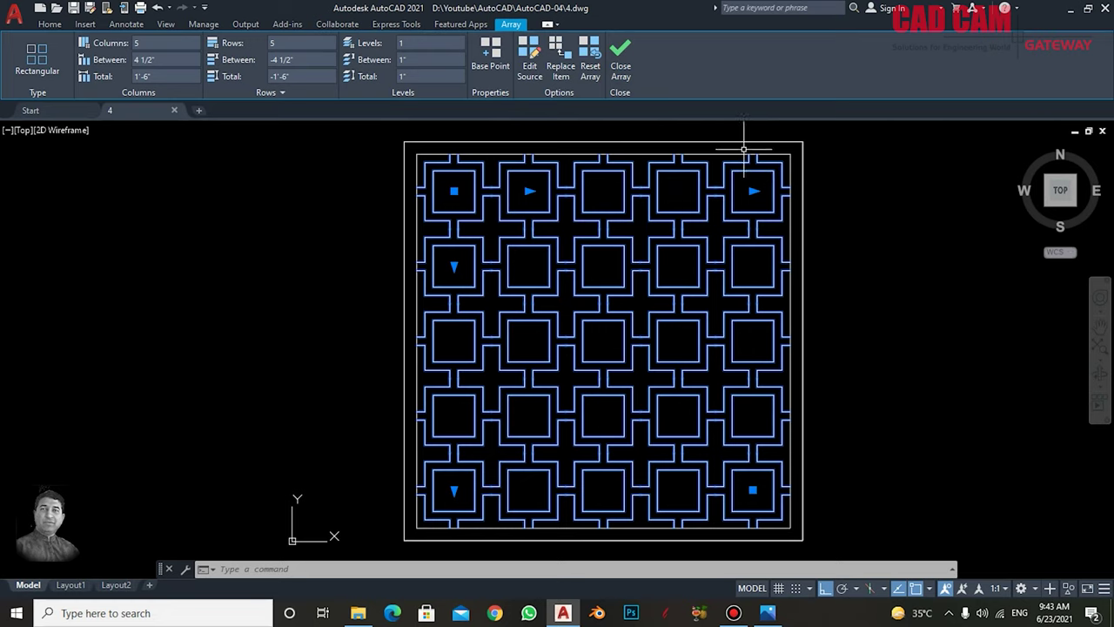
key(Escape)
key(Escape)
key(Escape)
scroll(766, 152, up, 5)
scroll(731, 200, up, 1)
scroll(688, 217, up, 1)
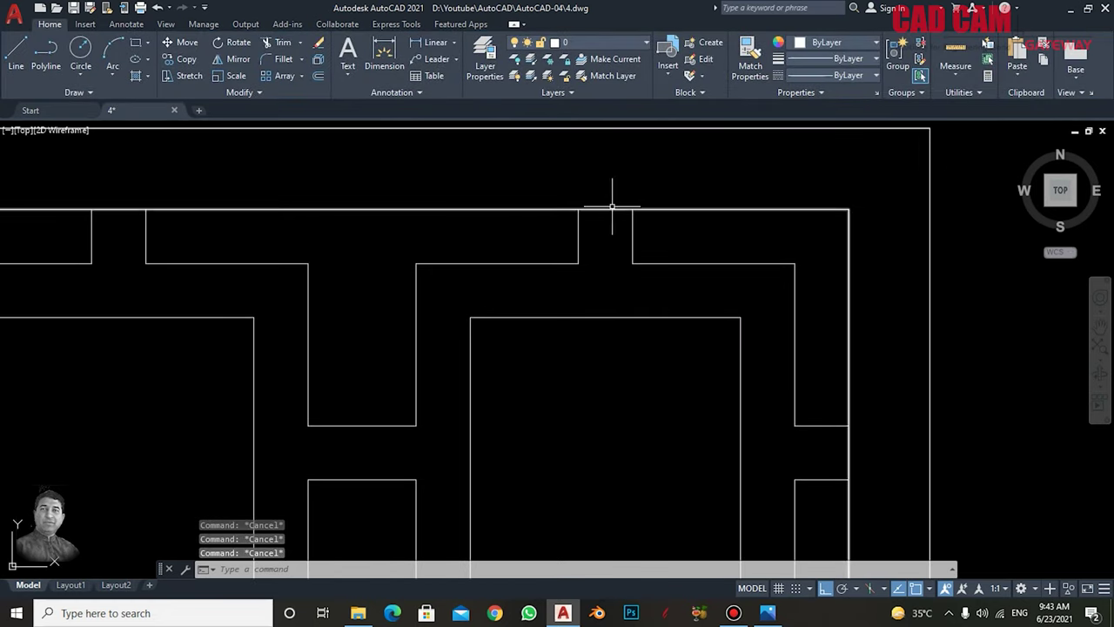
scroll(606, 212, down, 5)
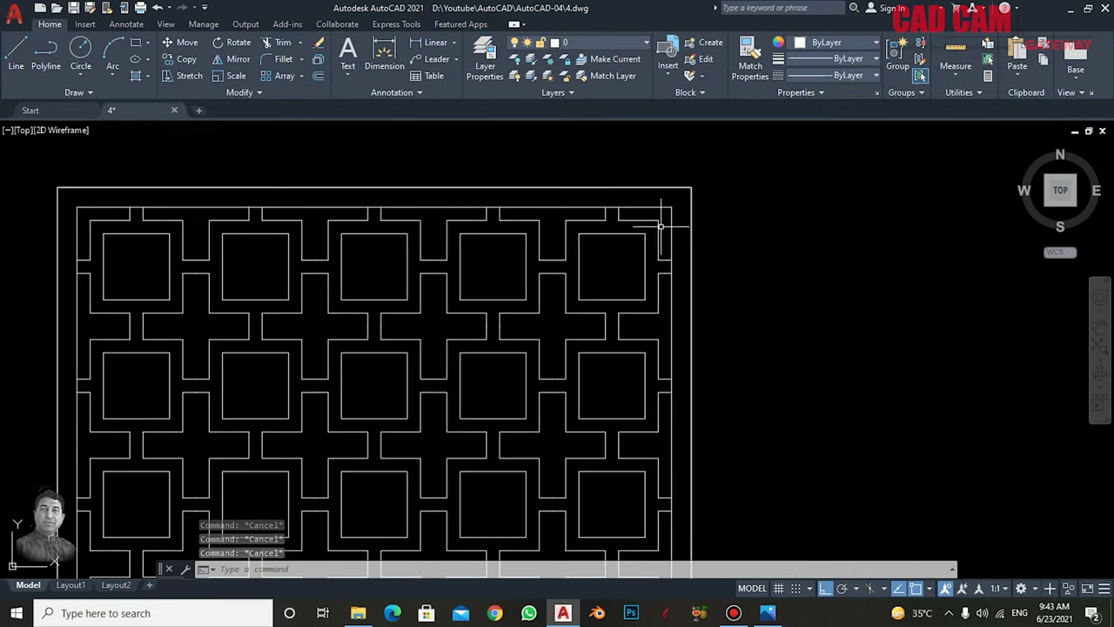
scroll(657, 222, down, 4)
scroll(606, 199, up, 2)
- Explode the 5×5 lattice array with X
middle_drag(606, 199, 642, 221)
text(x)
key(Return)
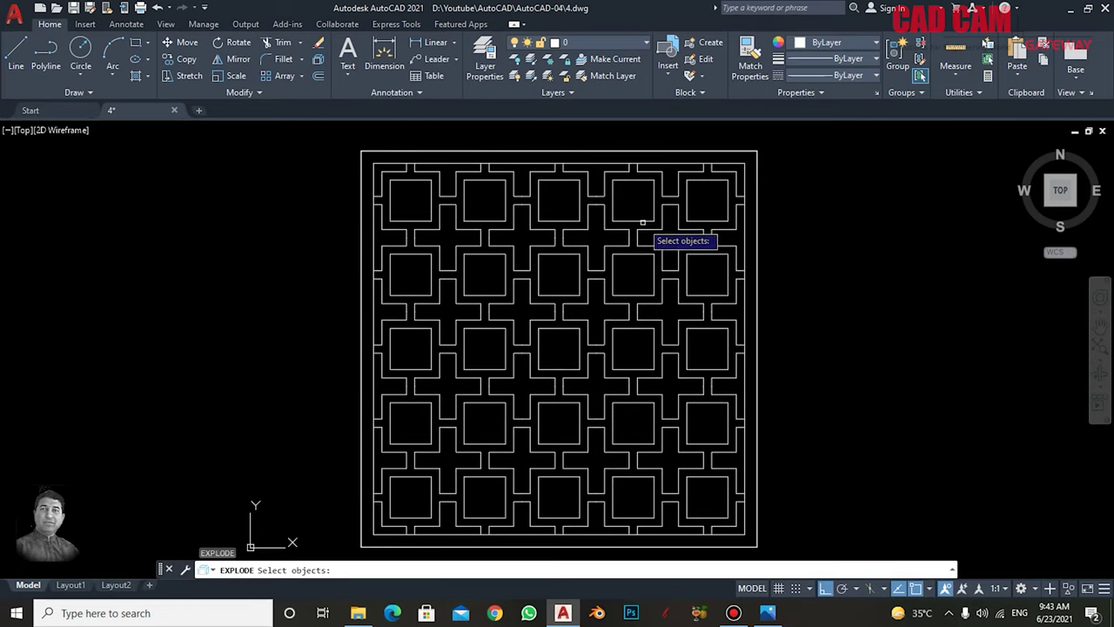
click(645, 223)
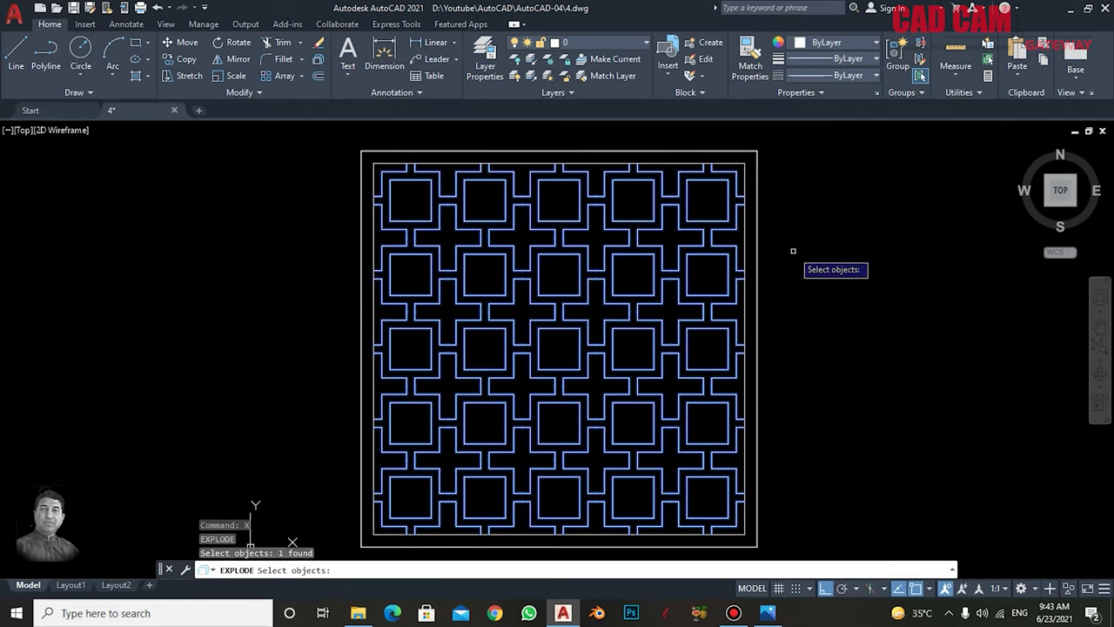
key(Return)
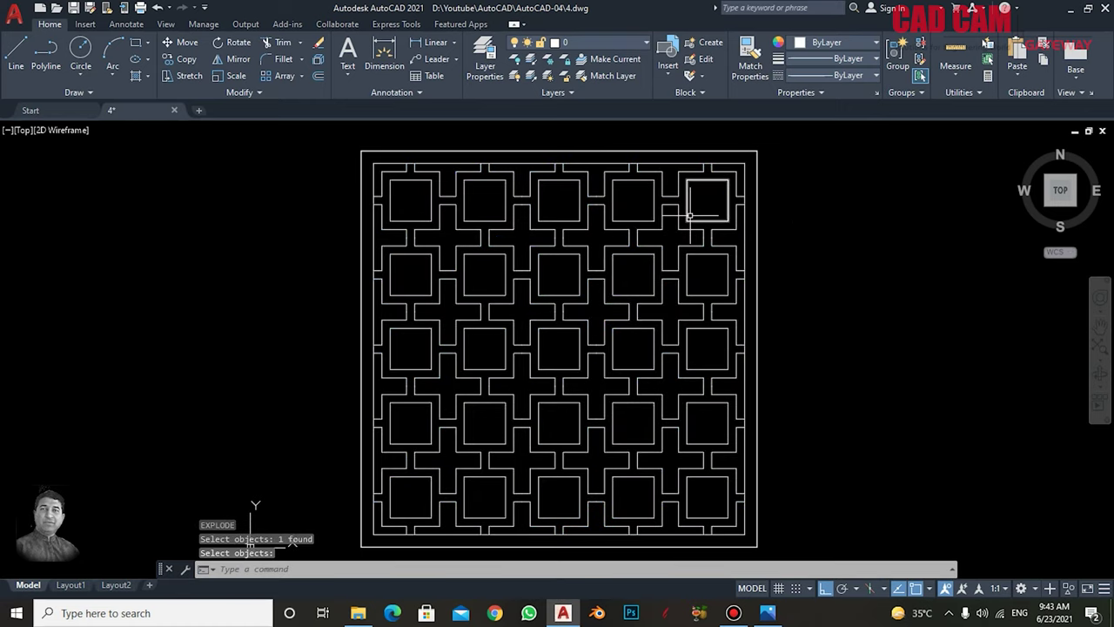
- Select bars and square openings to confirm they are now separate pieces
scroll(676, 174, up, 5)
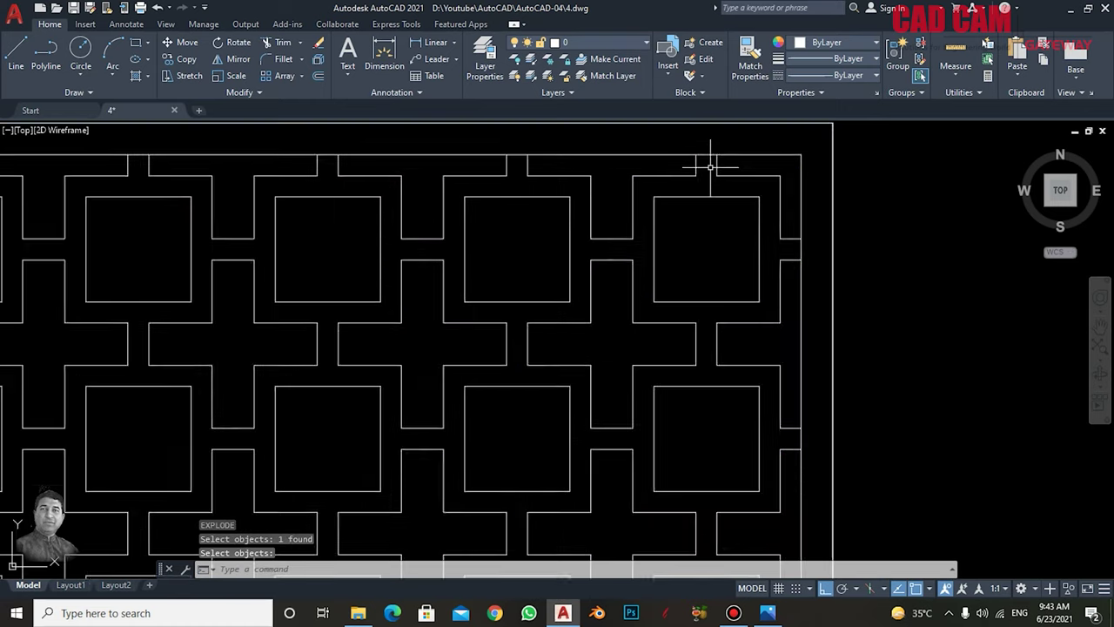
click(570, 277)
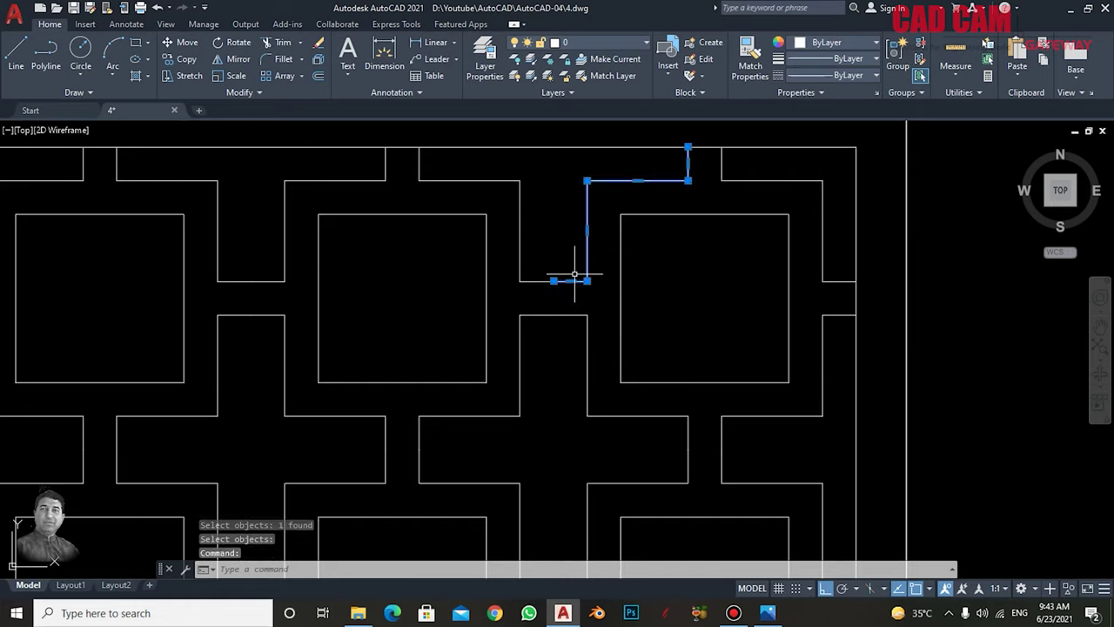
key(Escape)
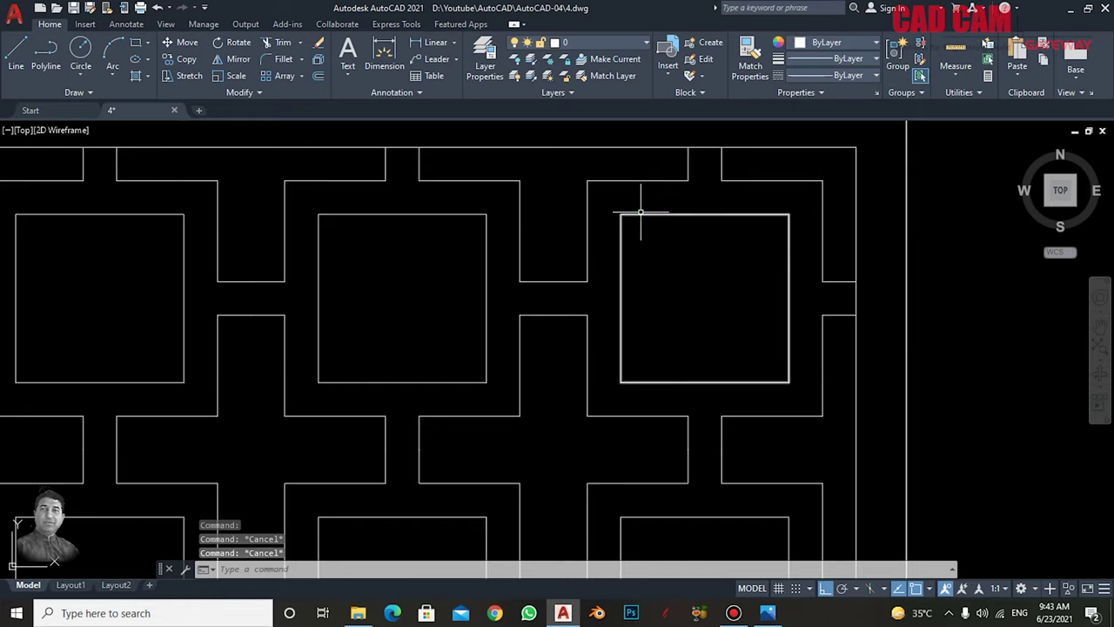
key(Escape)
click(644, 215)
key(Escape)
click(590, 227)
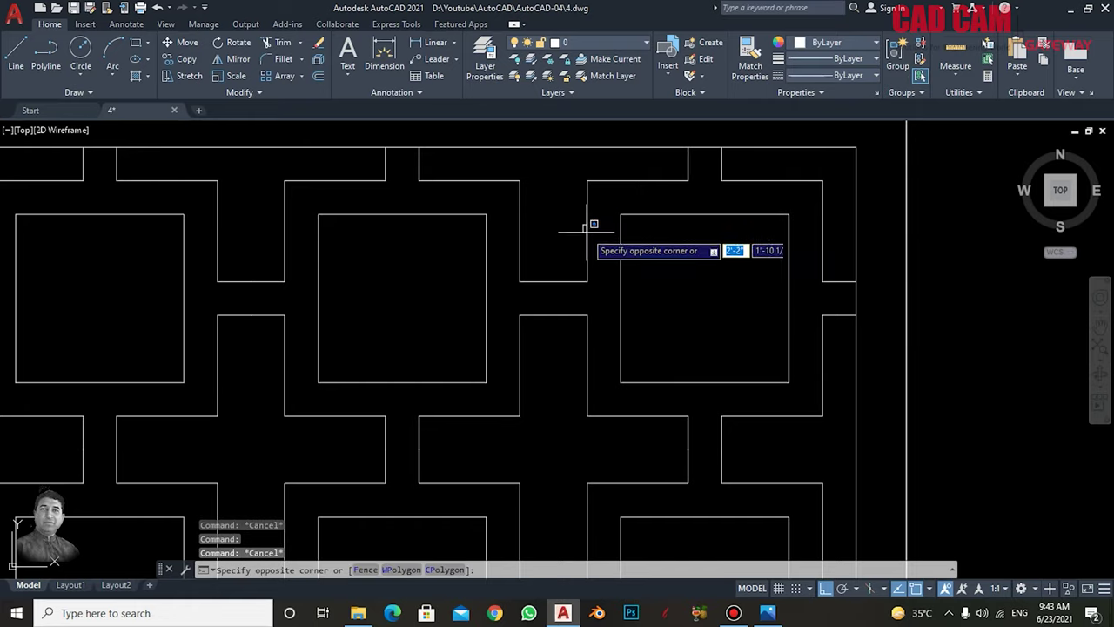
click(576, 250)
click(553, 280)
click(531, 270)
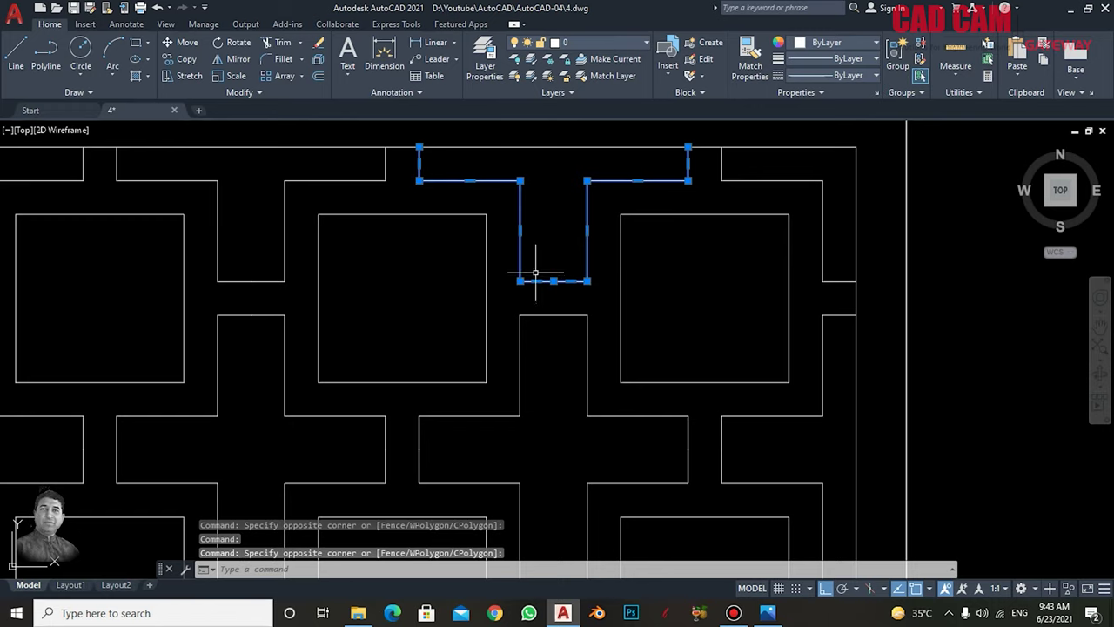
key(Escape)
- Zoom and pan to bring the panel's top edge into view
scroll(535, 275, down, 5)
scroll(547, 283, down, 4)
scroll(531, 301, up, 2)
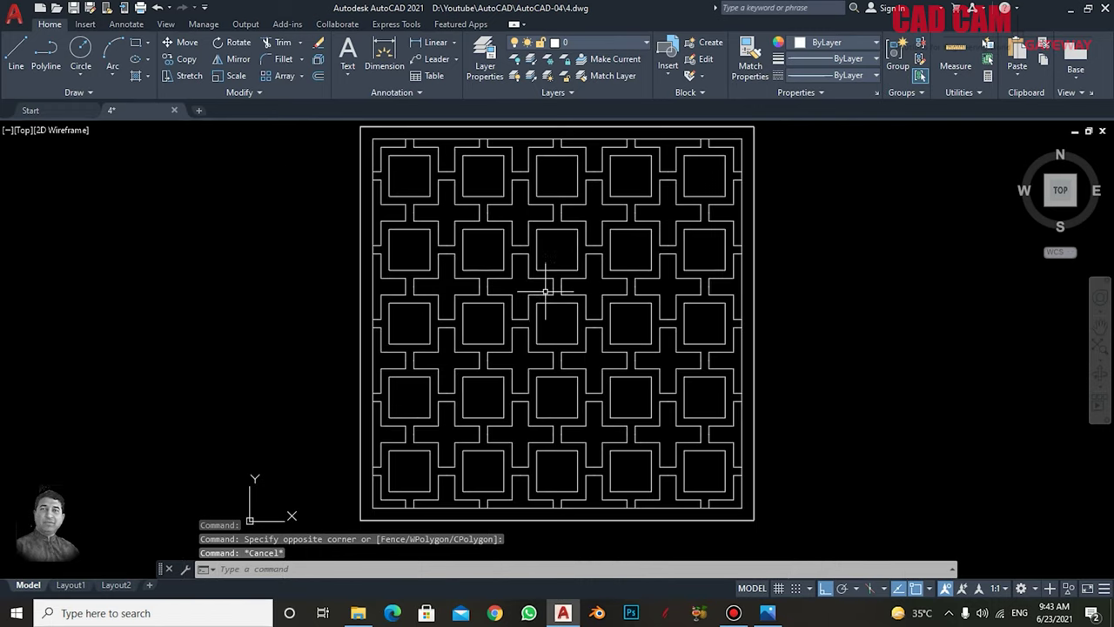
middle_drag(641, 216, 634, 249)
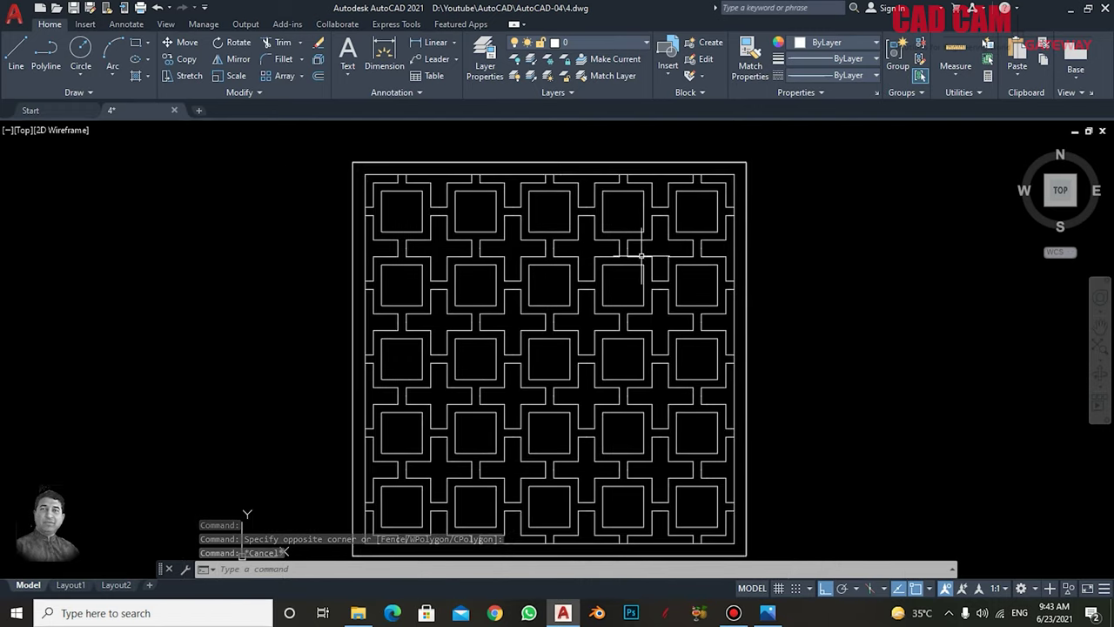
scroll(661, 161, up, 2)
scroll(595, 156, up, 2)
middle_drag(589, 165, 639, 199)
- Start TRIM and cut away the bar stub at the lattice's right edge
key(Escape)
key(Escape)
text(tr)
key(Return)
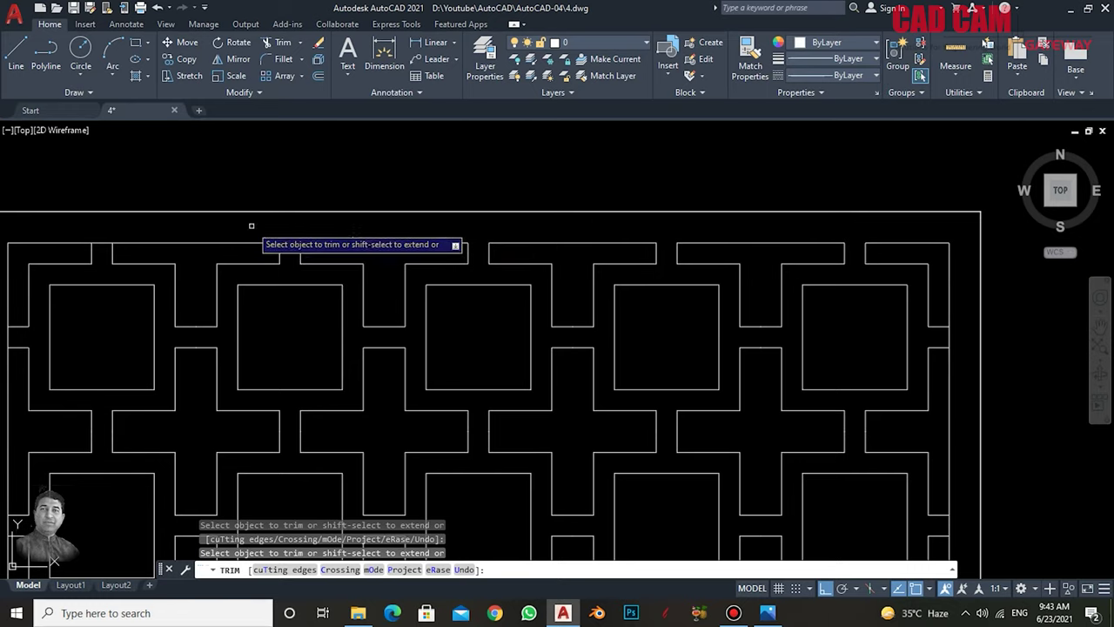
middle_drag(95, 296, 200, 214)
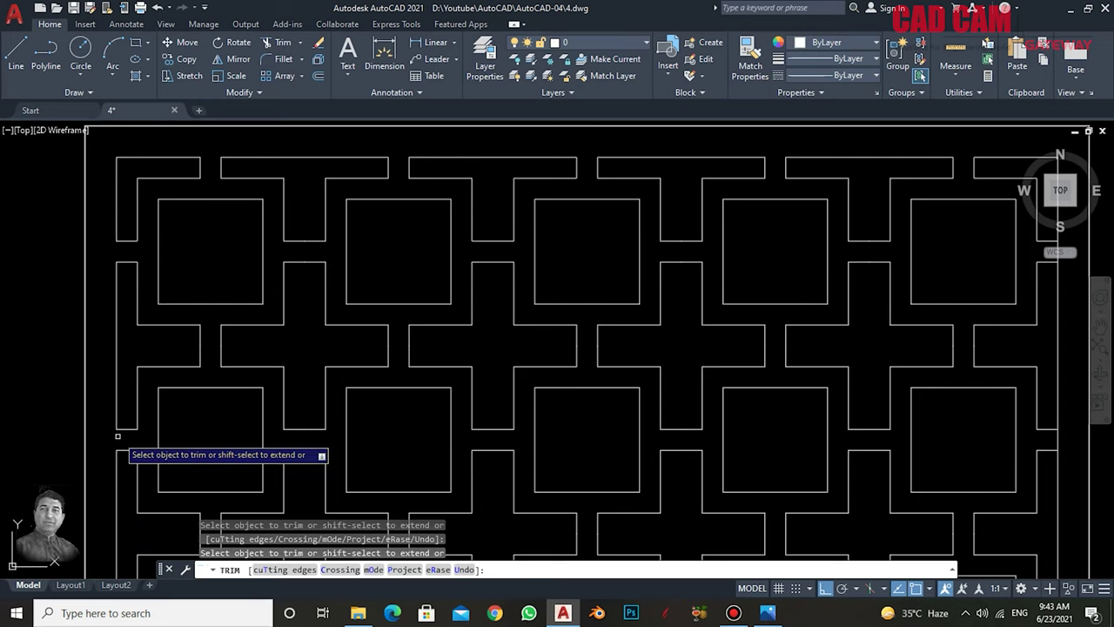
scroll(324, 319, down, 2)
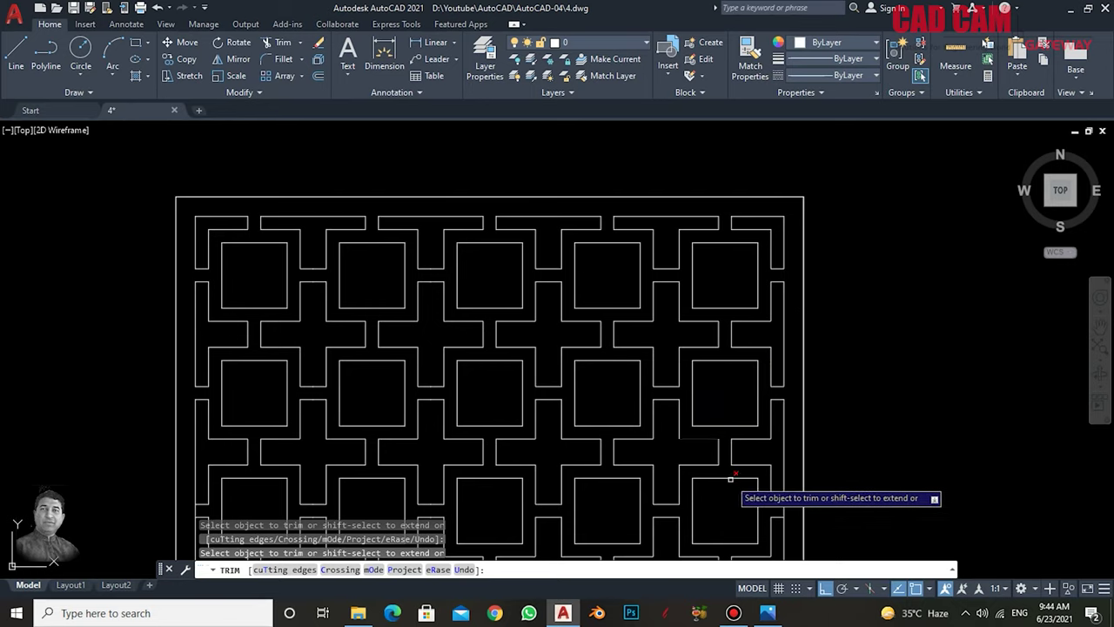
middle_drag(780, 508, 822, 332)
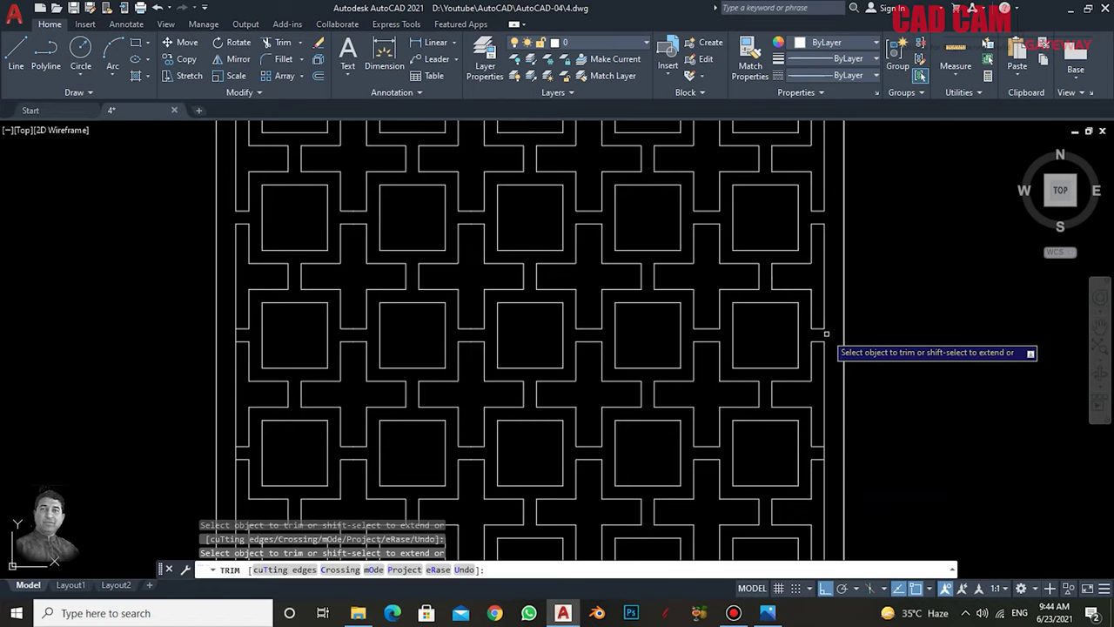
click(828, 204)
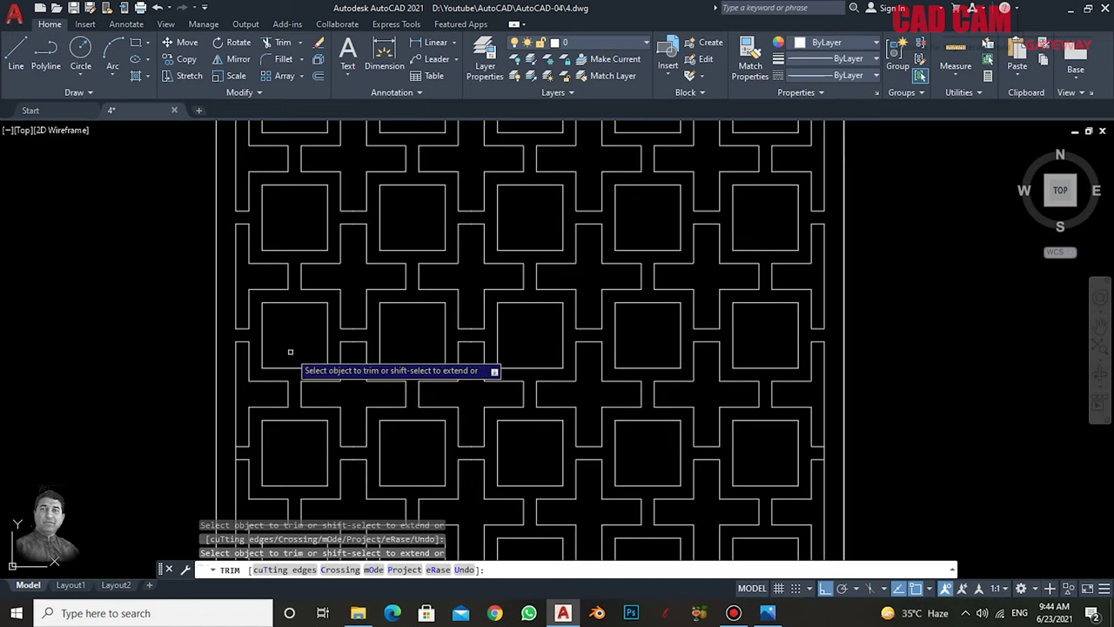
- Trim the leftover bottom-edge pieces, including a fenced group, and finish trimming
mouse_move(594, 301)
middle_down()
mouse_move(615, 323)
mouse_move(618, 272)
middle_up()
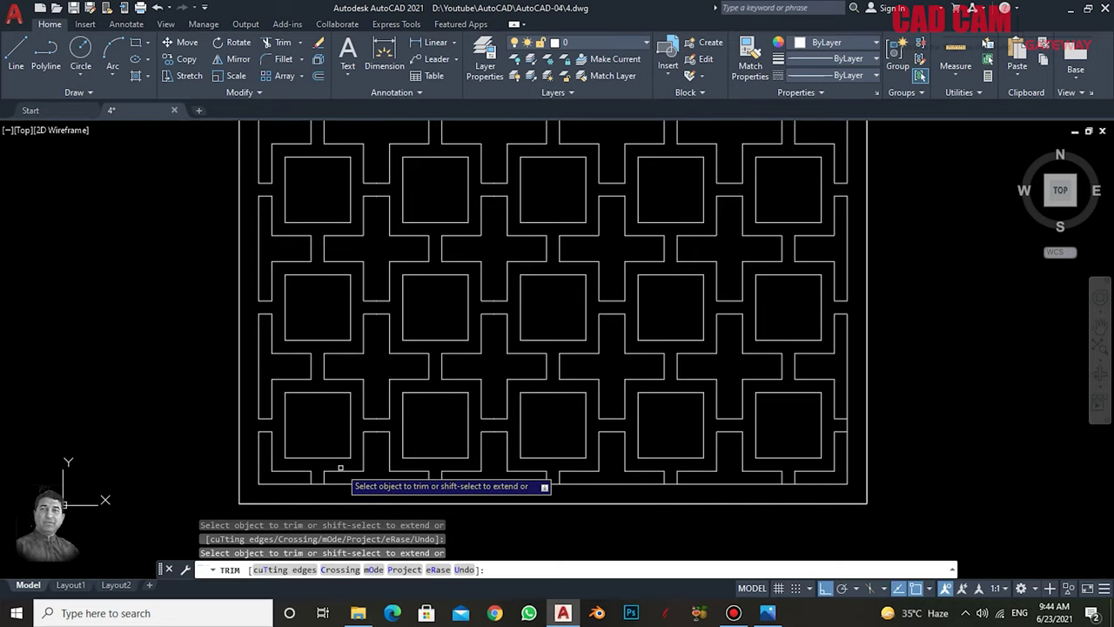
click(316, 484)
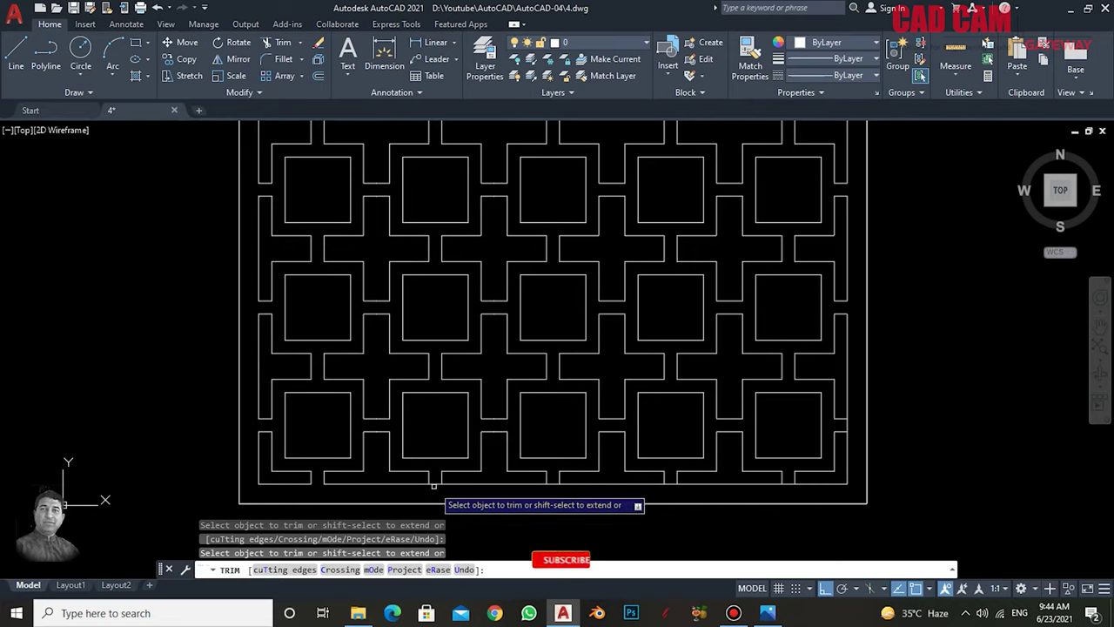
click(550, 479)
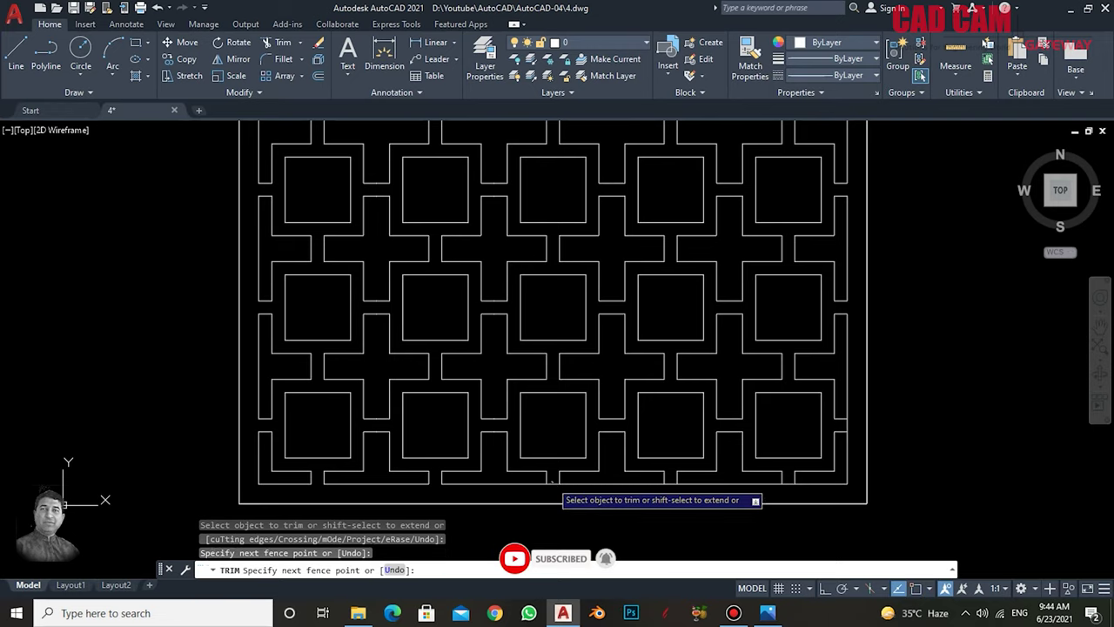
key(Return)
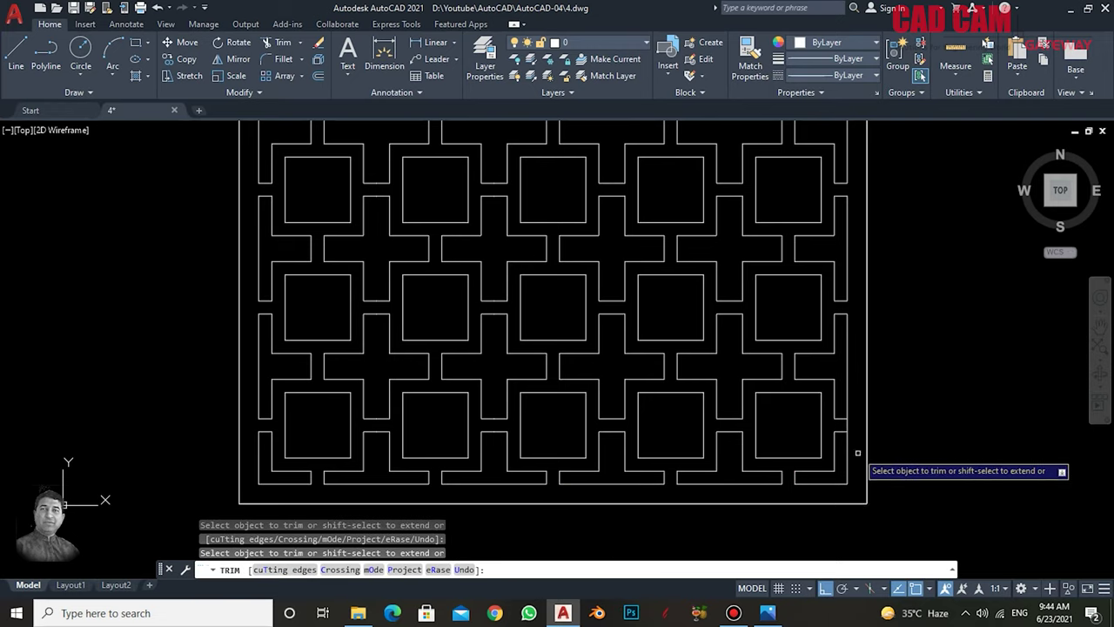
key(Return)
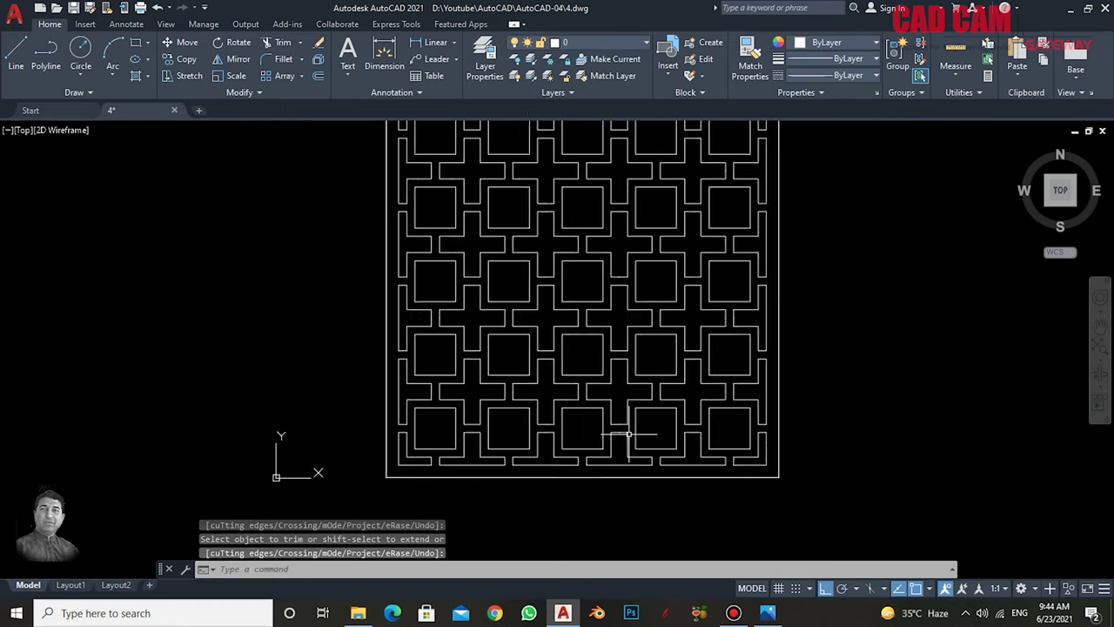
scroll(627, 402, down, 4)
middle_drag(627, 402, 644, 405)
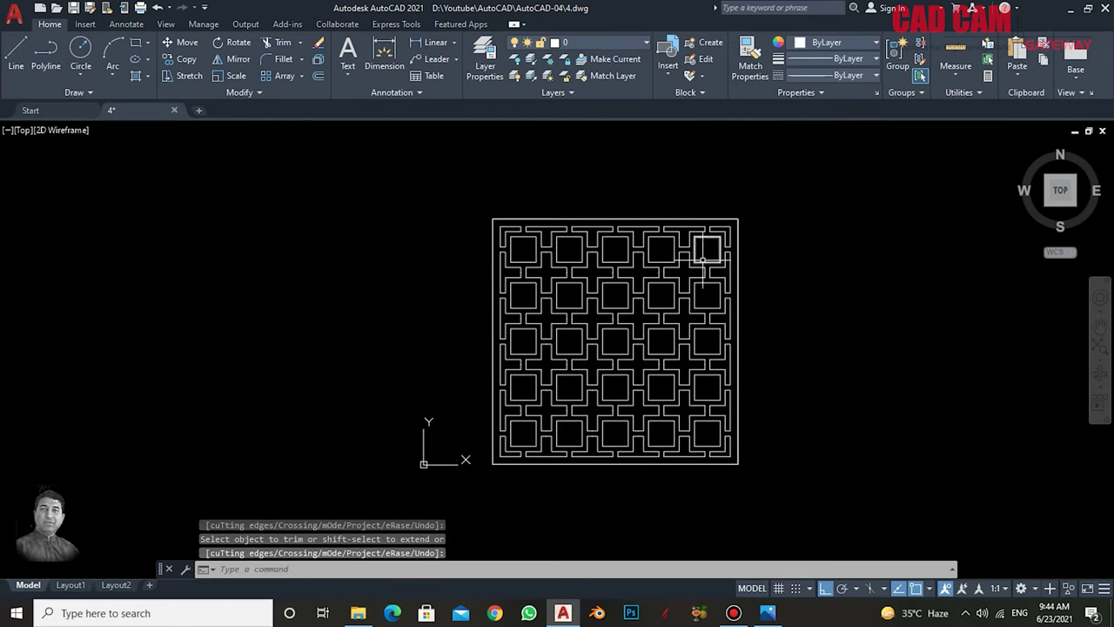
scroll(610, 376, up, 2)
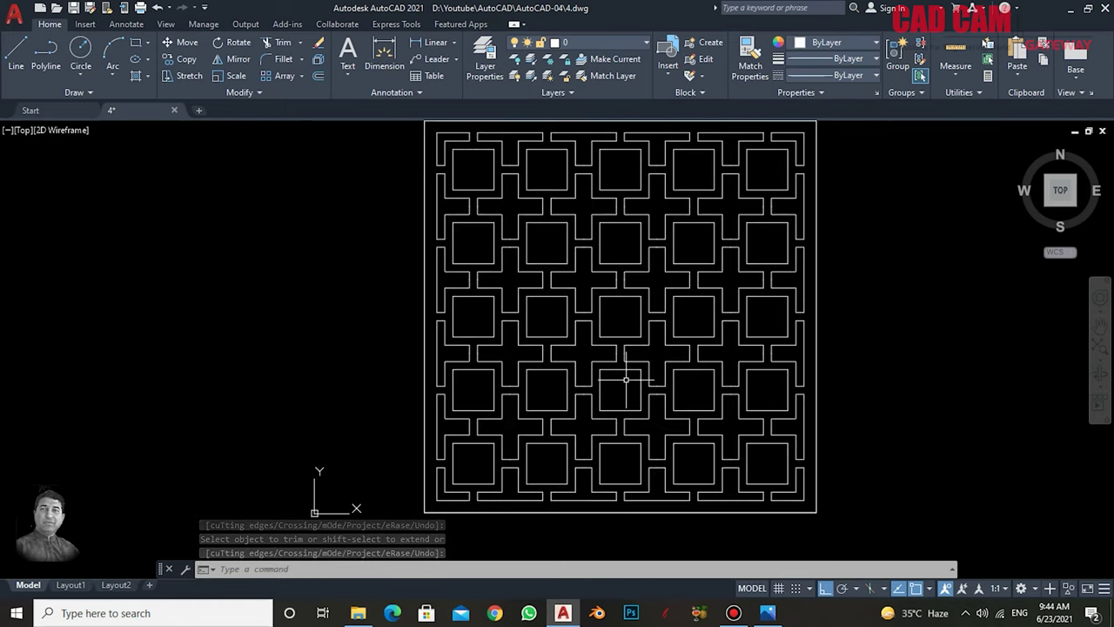
scroll(626, 379, down, 2)
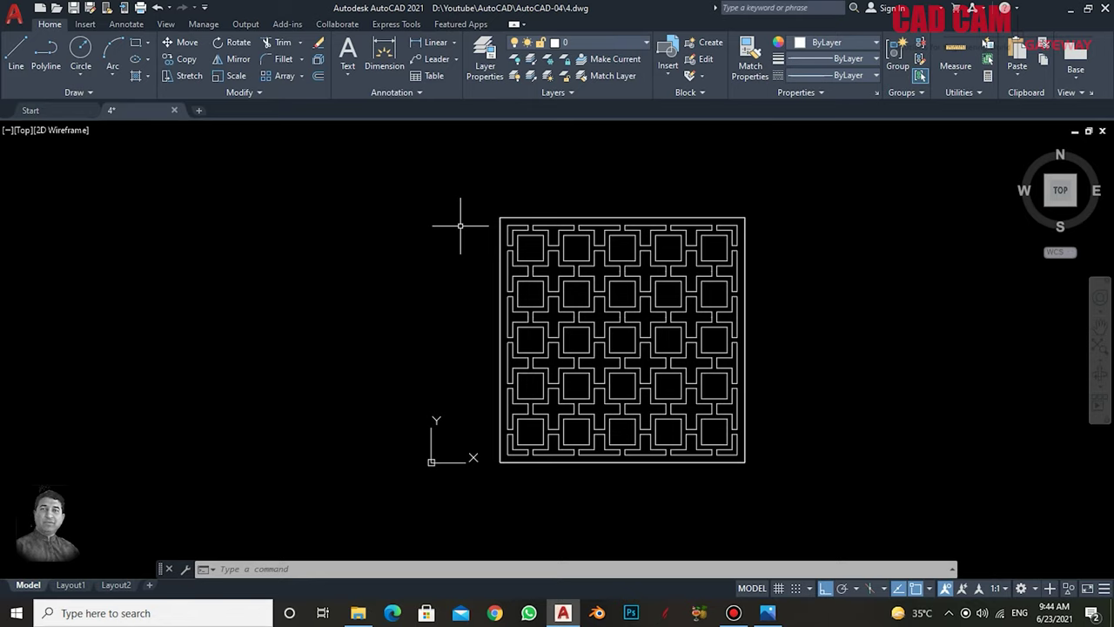
- Join all 333 lattice line segments into 36 polylines with JOIN and ALL
text(j)
key(Return)
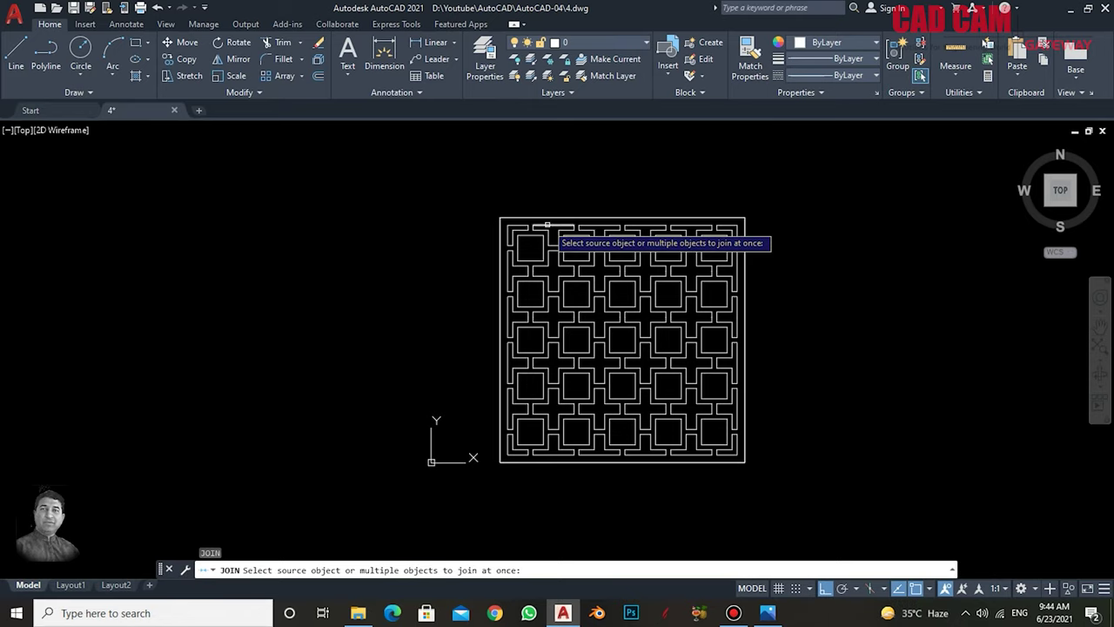
text(a)
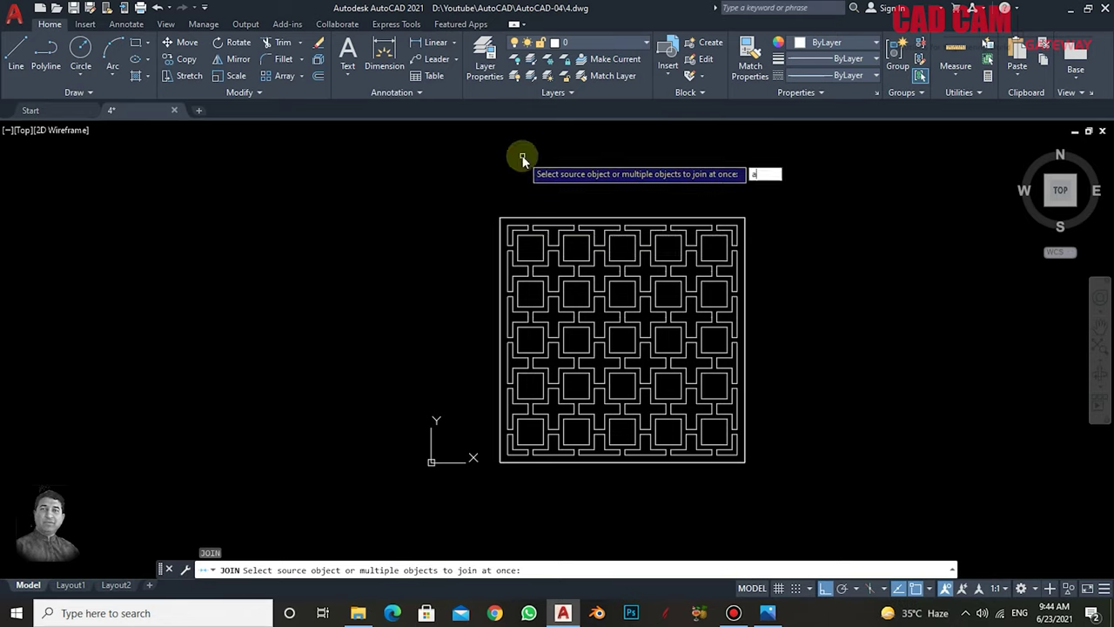
text(ll)
key(Return)
key(Return)
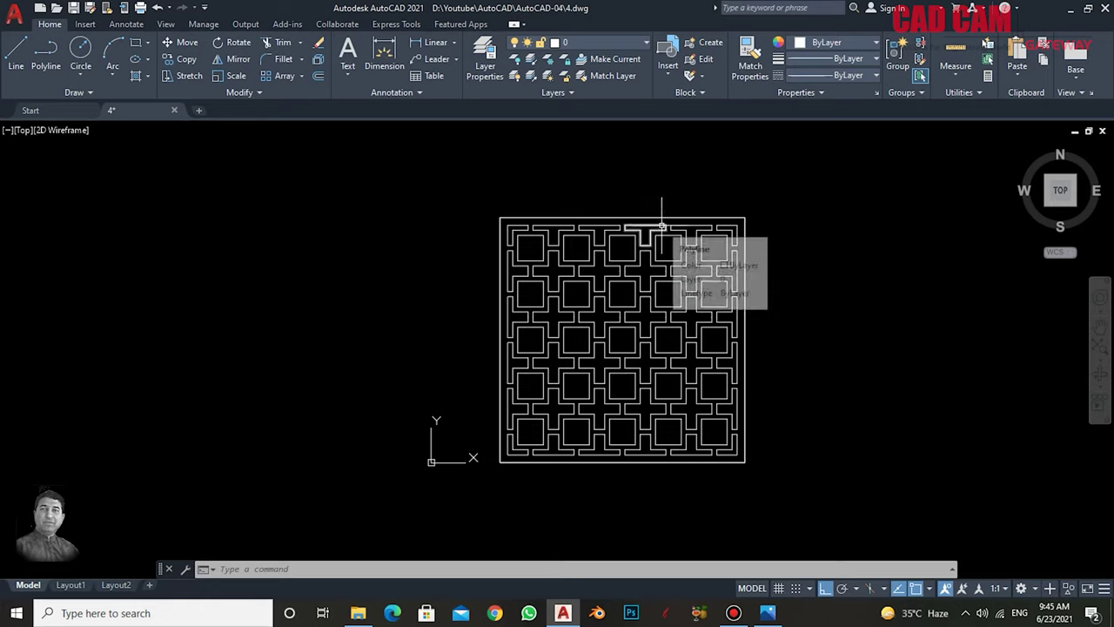
- Window-zoom so the lattice panel fills the view
click(492, 222)
text(z)
key(Return)
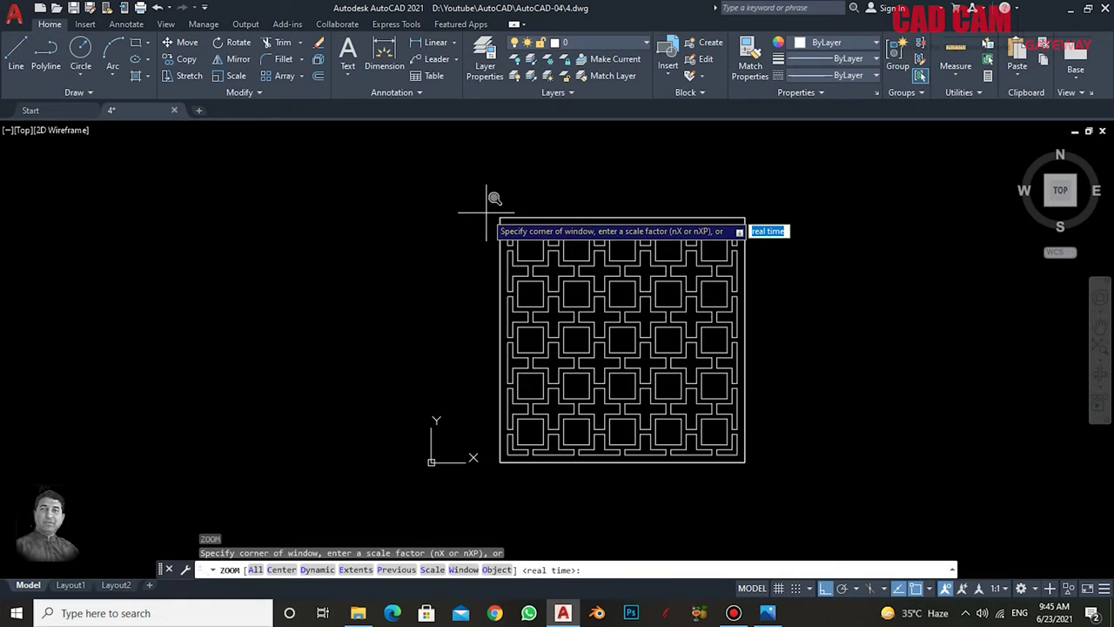
click(484, 207)
click(755, 484)
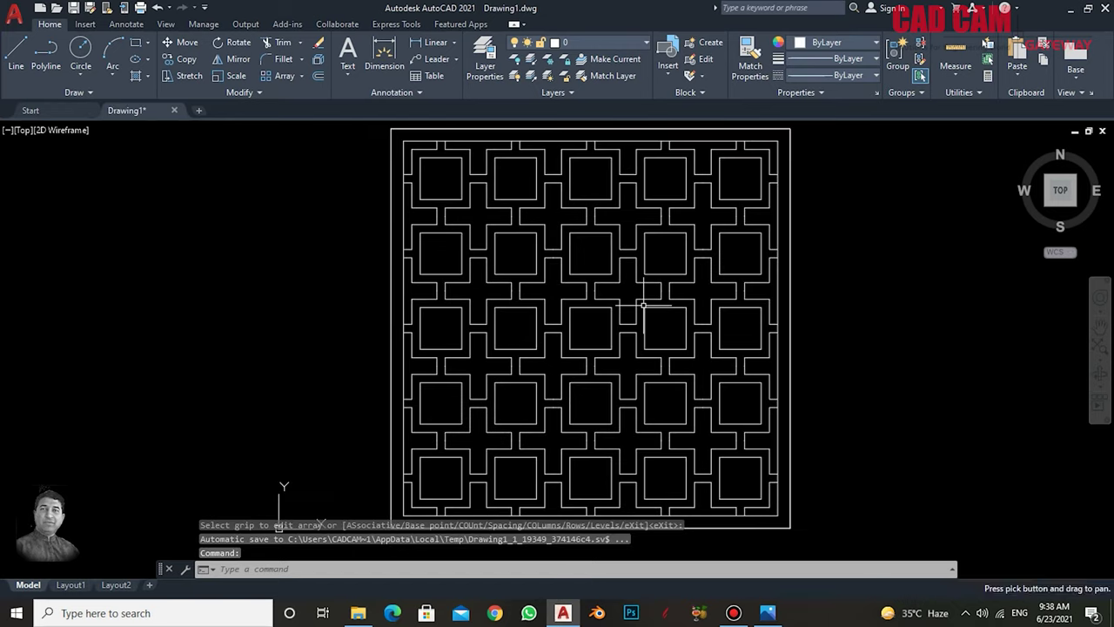
- Select the raster reference image under the lattice, show it, and zoom in
scroll(642, 305, down, 2)
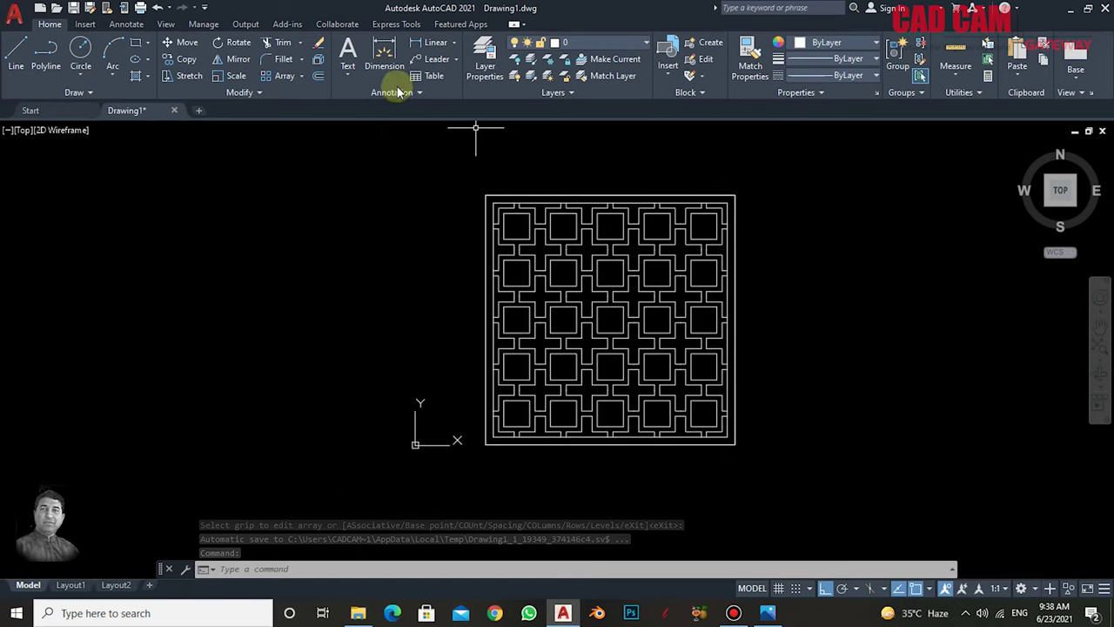
click(485, 198)
mouse_move(552, 268)
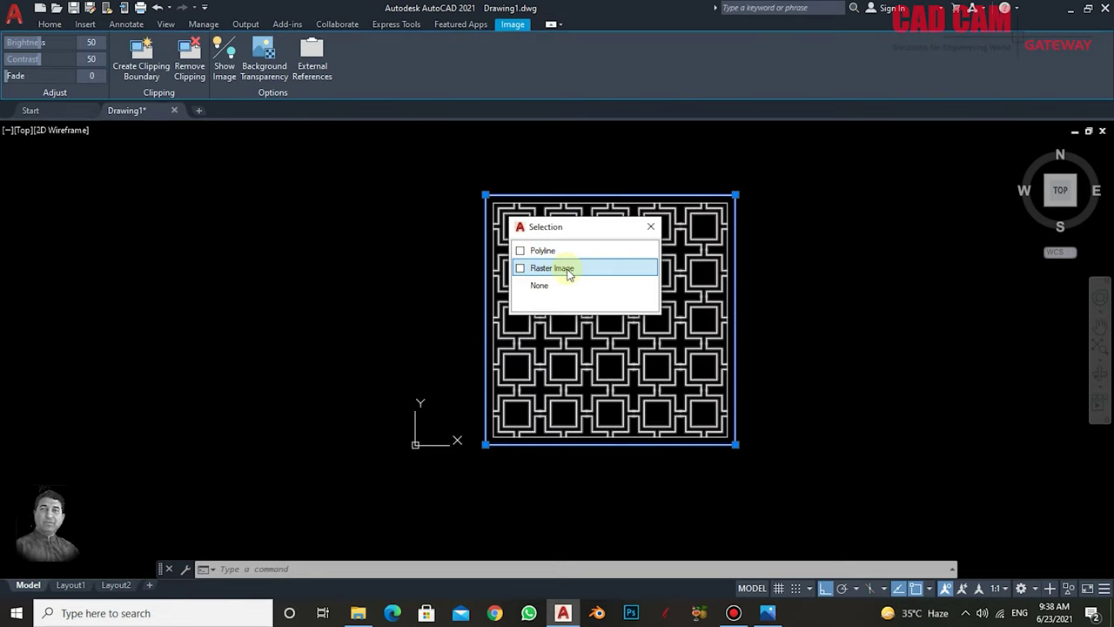
click(566, 269)
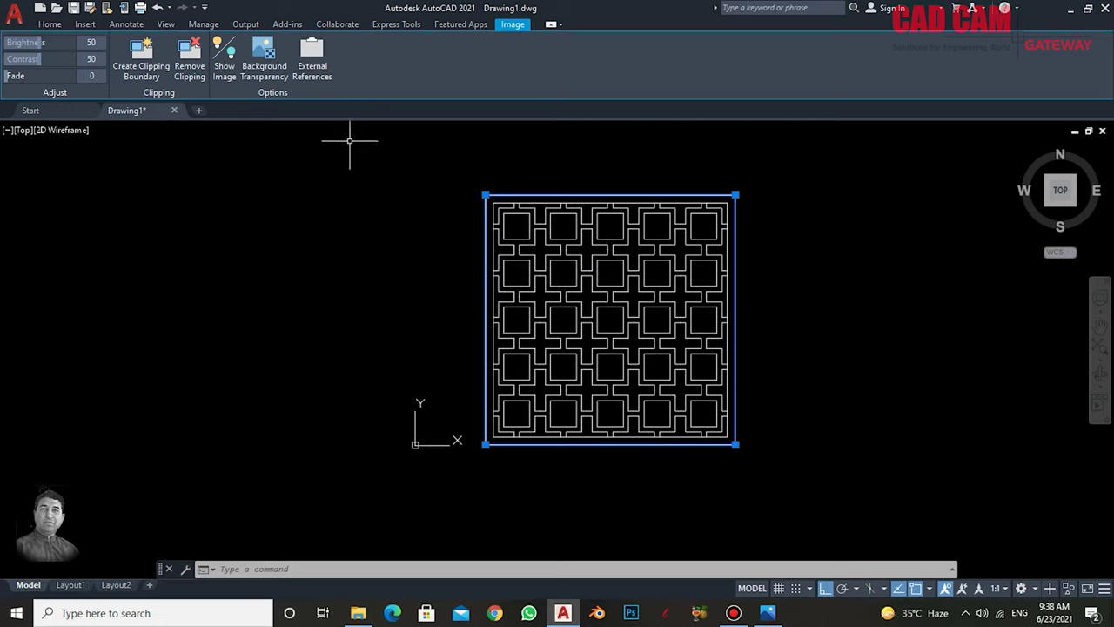
click(223, 58)
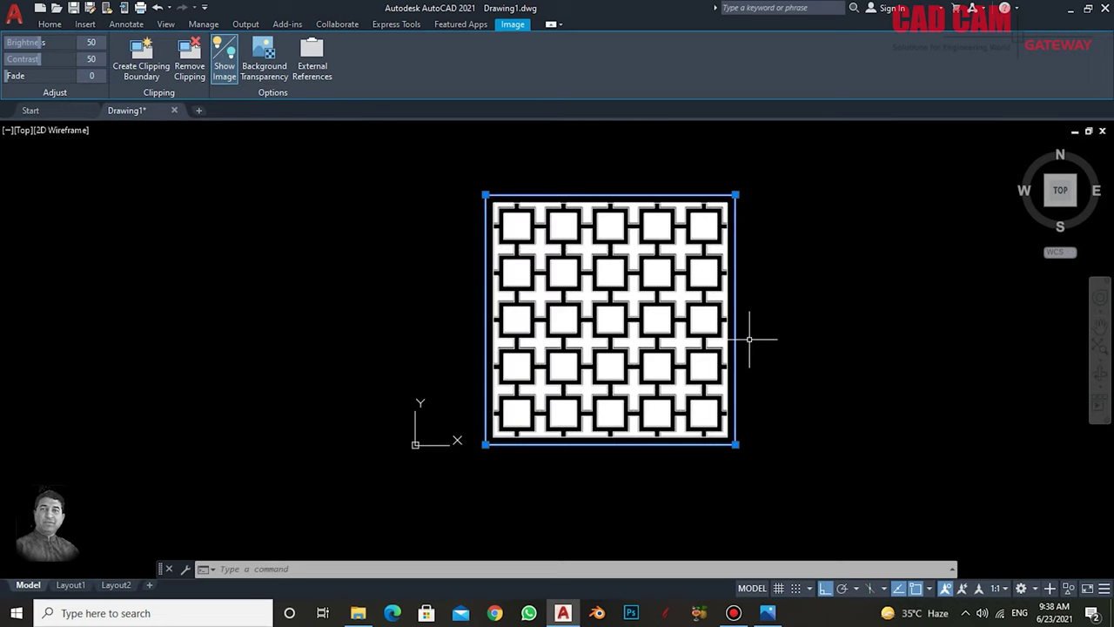
scroll(622, 282, up, 2)
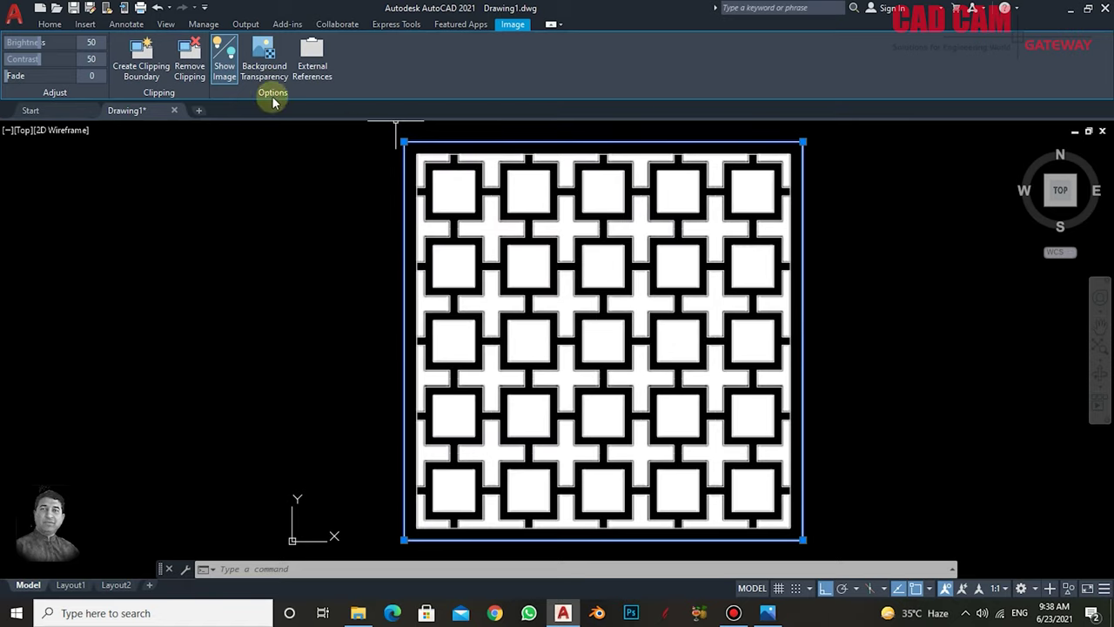
- Toggle the reference image's background transparency and lower its brightness to 6
click(263, 70)
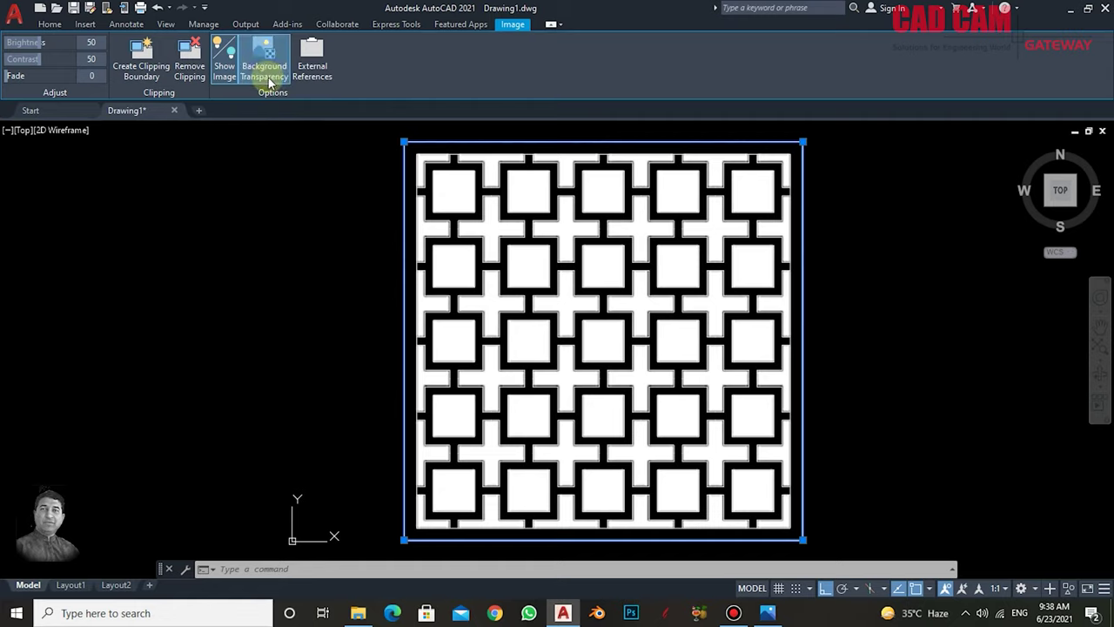
click(402, 169)
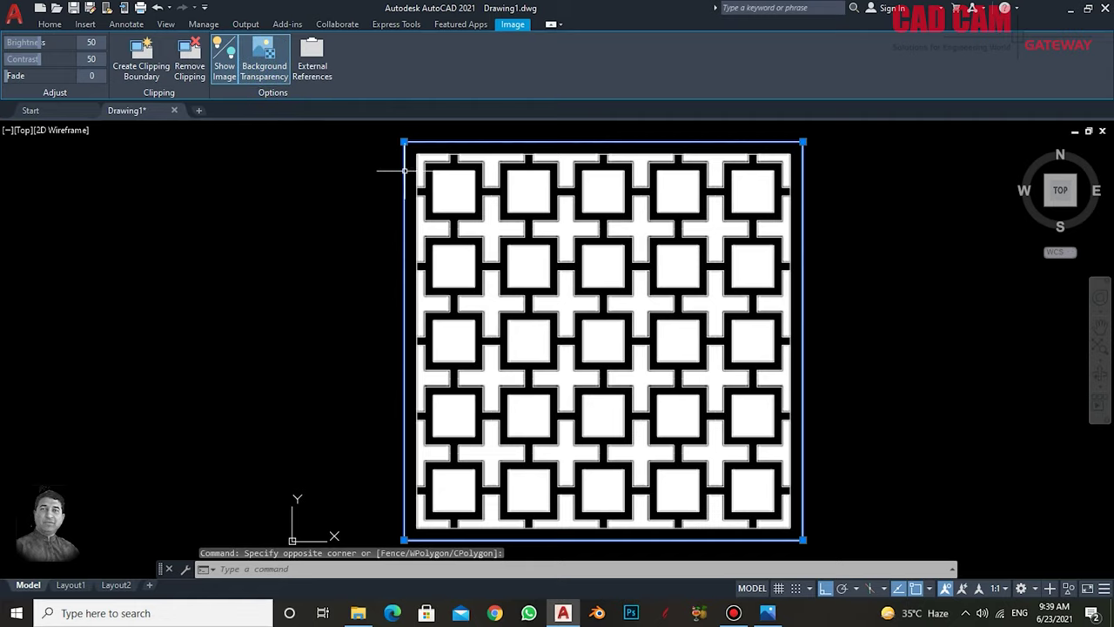
click(271, 68)
click(266, 69)
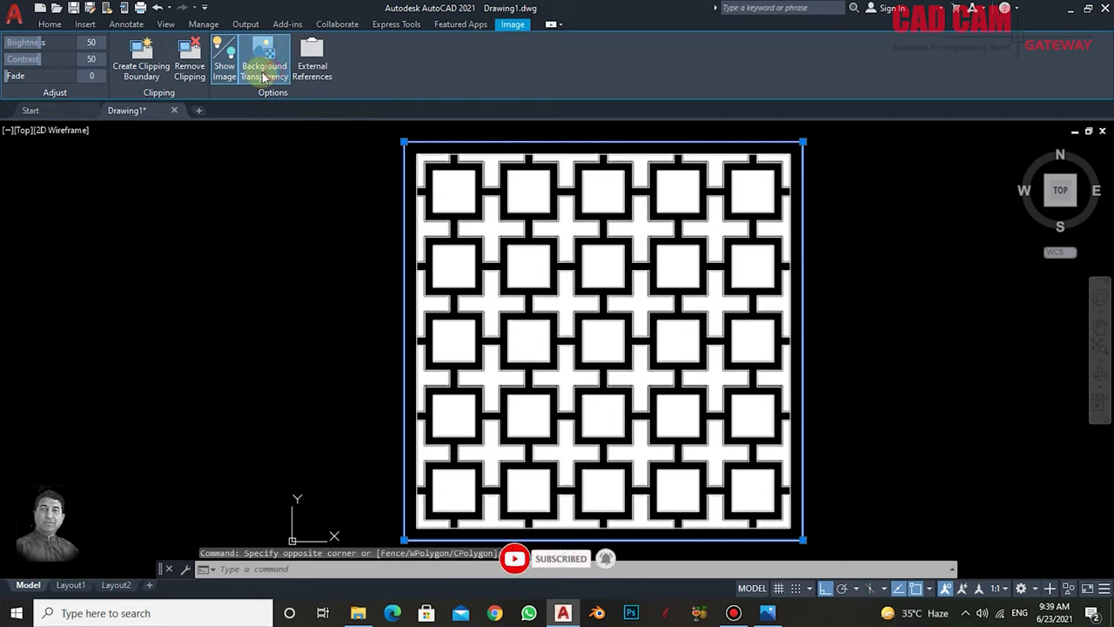
mouse_move(42, 42)
mouse_down()
mouse_move(12, 42)
mouse_move(91, 62)
mouse_move(26, 67)
mouse_up()
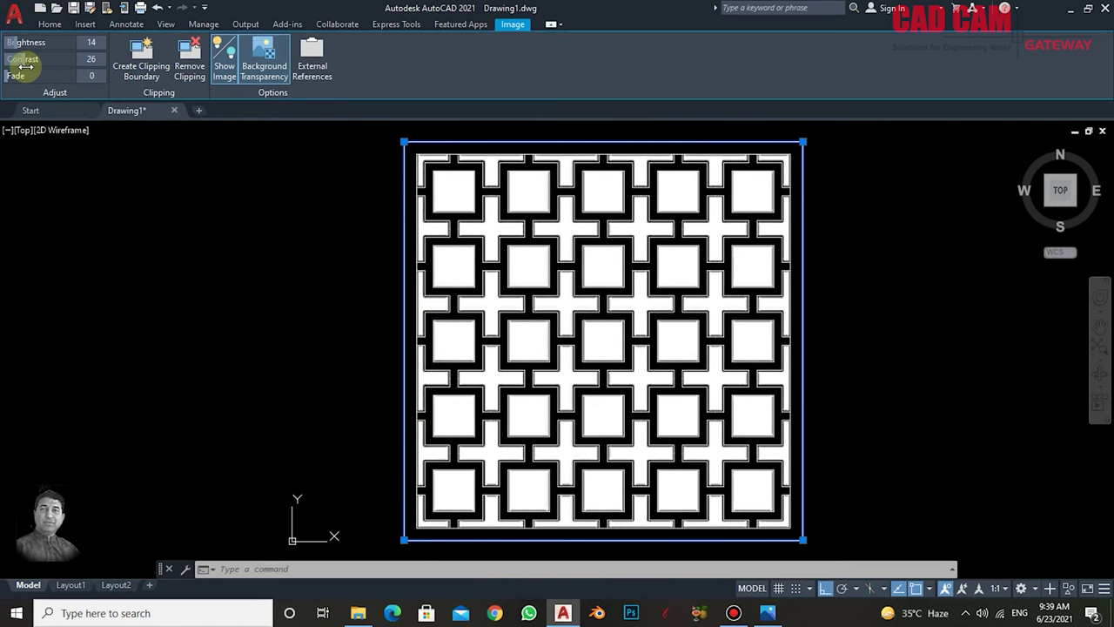
- Set the reference image to contrast 4 and fade 92, then deselect it
click(259, 66)
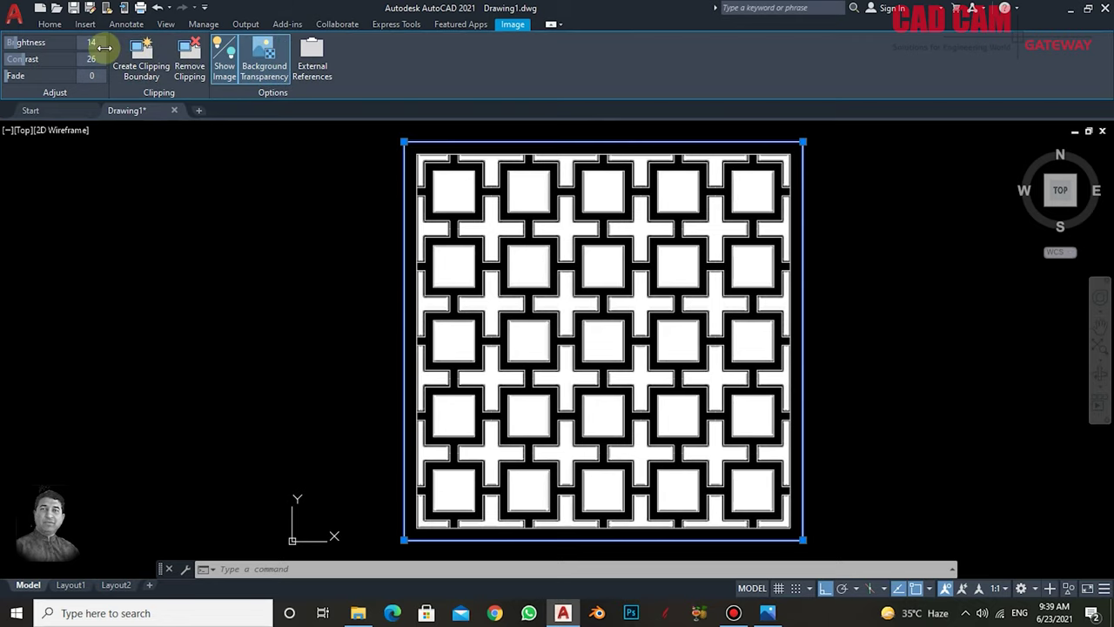
mouse_move(13, 43)
mouse_down()
mouse_move(119, 43)
mouse_move(7, 44)
mouse_move(6, 59)
mouse_move(100, 83)
mouse_up()
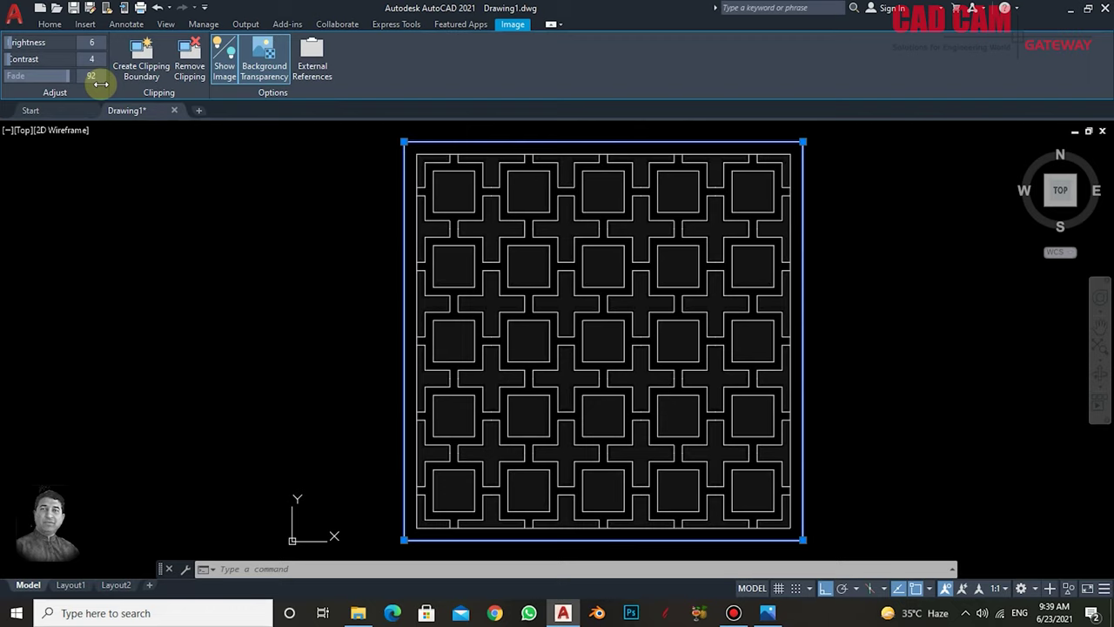
click(287, 165)
click(299, 275)
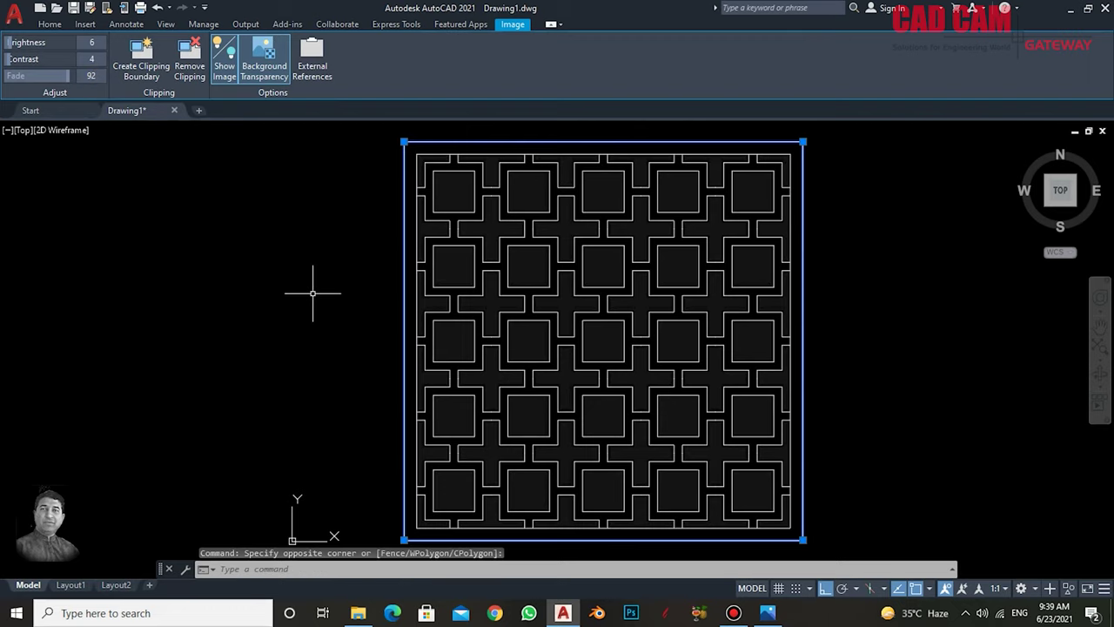
key(Escape)
key(Escape)
key(Escape)
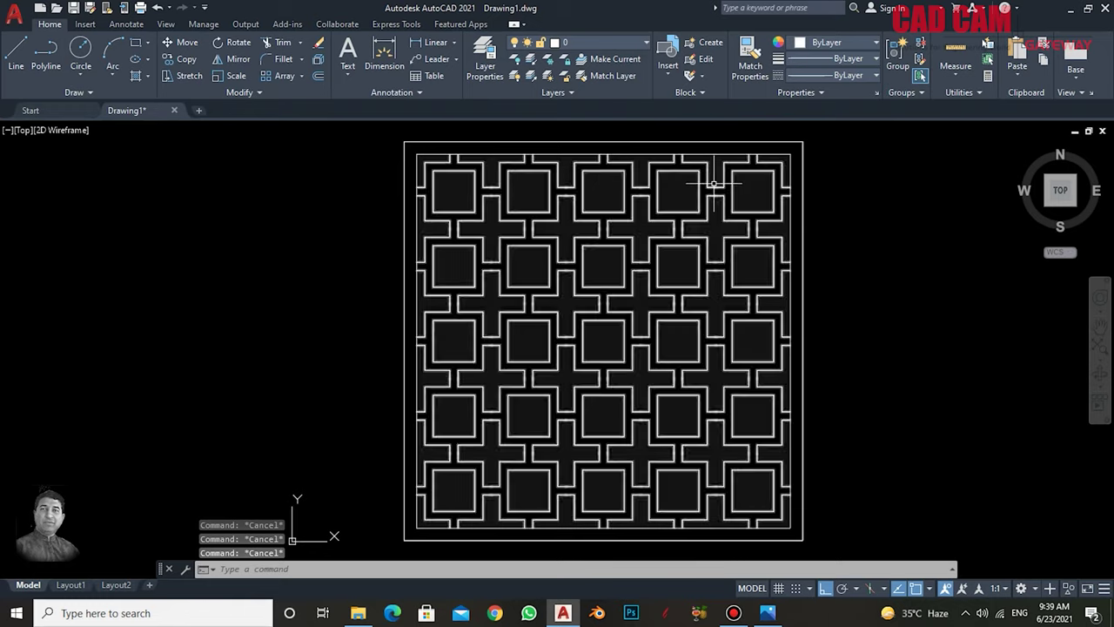